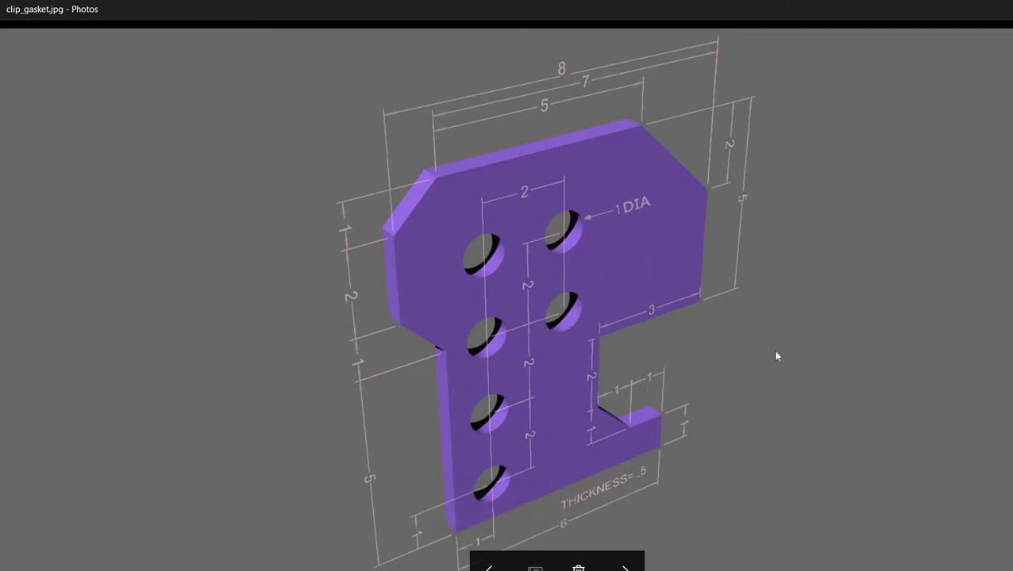
Switch from the gasket reference photo to the empty Rhinoceros Front view.
{"action": "key", "text": "super+Tab"}
{"action": "left_click", "coordinate": [580, 150]}
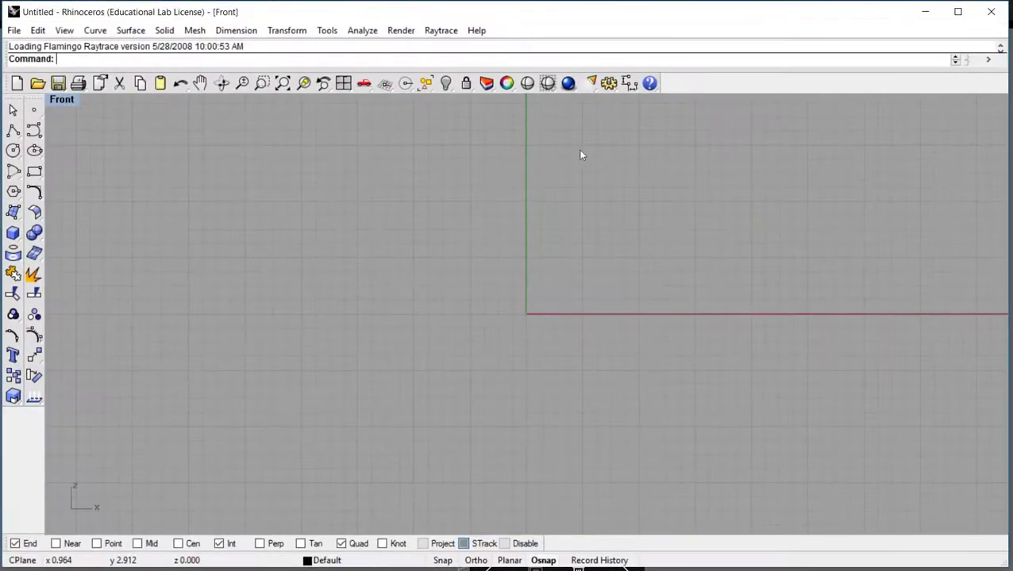
Start a line segment outline with a 6-unit base edge going left (@6<180).
{"action": "left_click", "coordinate": [94, 31]}
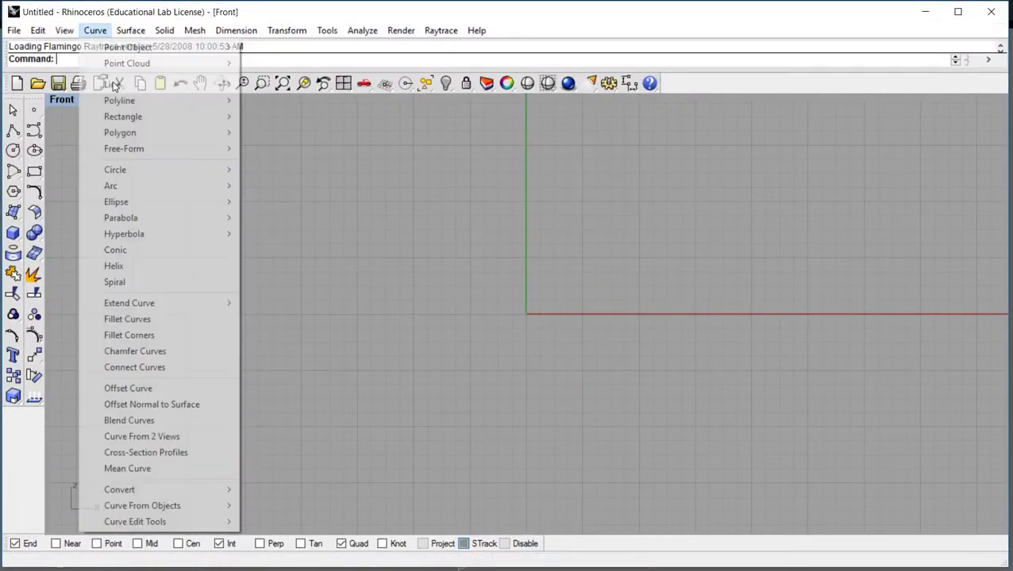
{"action": "mouse_move", "coordinate": [119, 84]}
{"action": "left_click", "coordinate": [288, 101]}
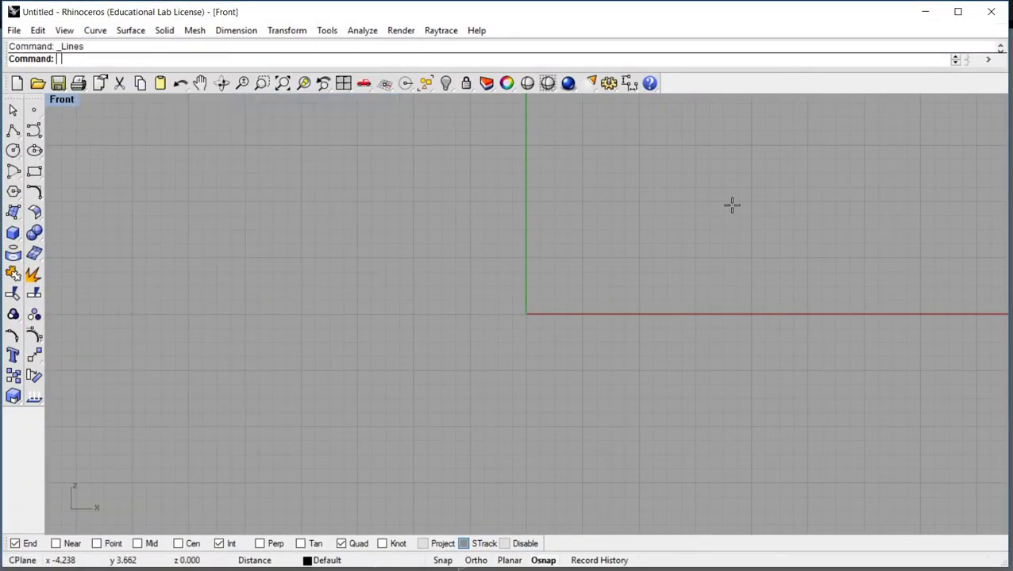
{"action": "right_click_drag", "start_coordinate": [635, 261], "coordinate": [445, 389]}
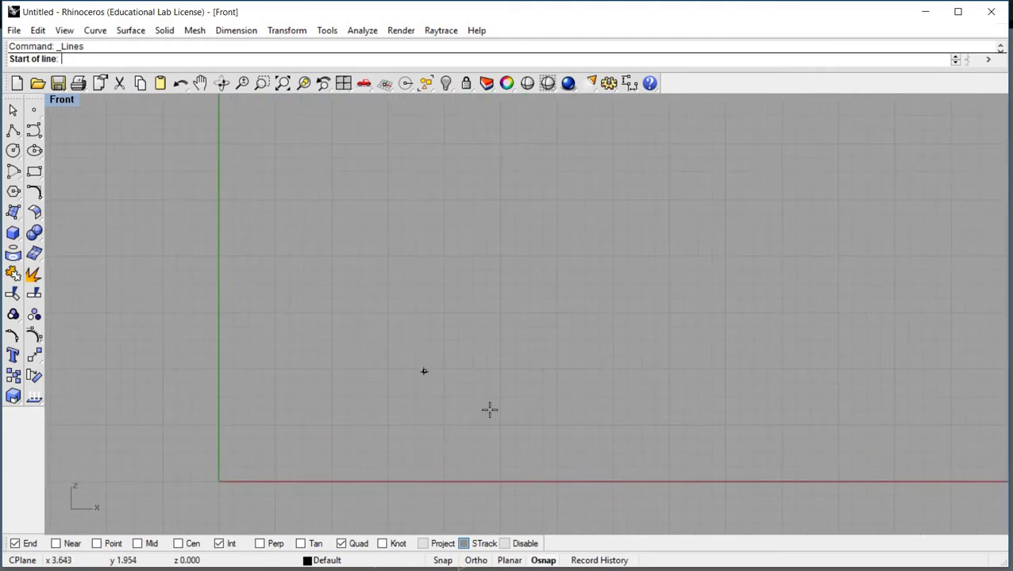
{"action": "left_click", "coordinate": [476, 405]}
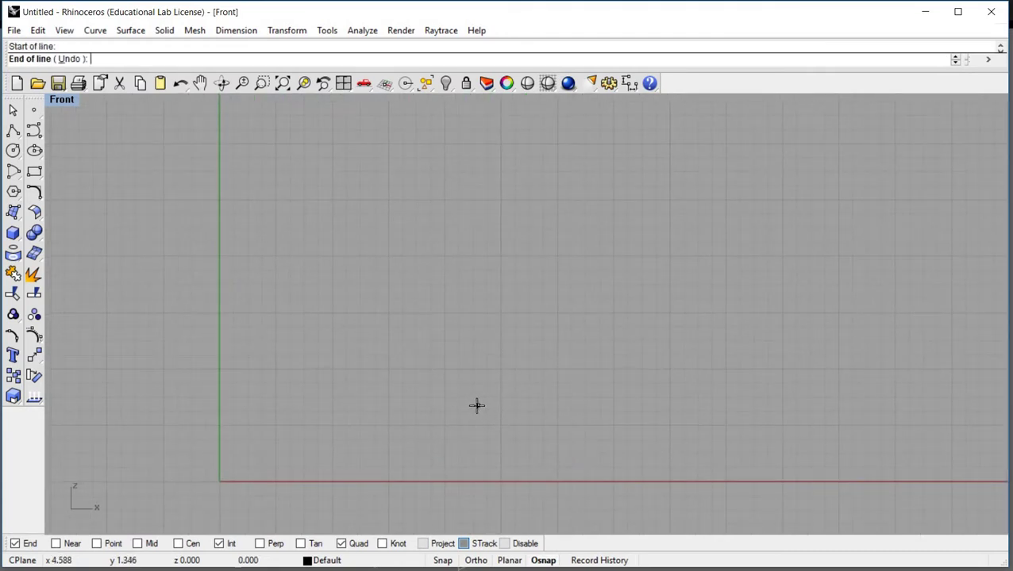
{"action": "type", "text": "@"}
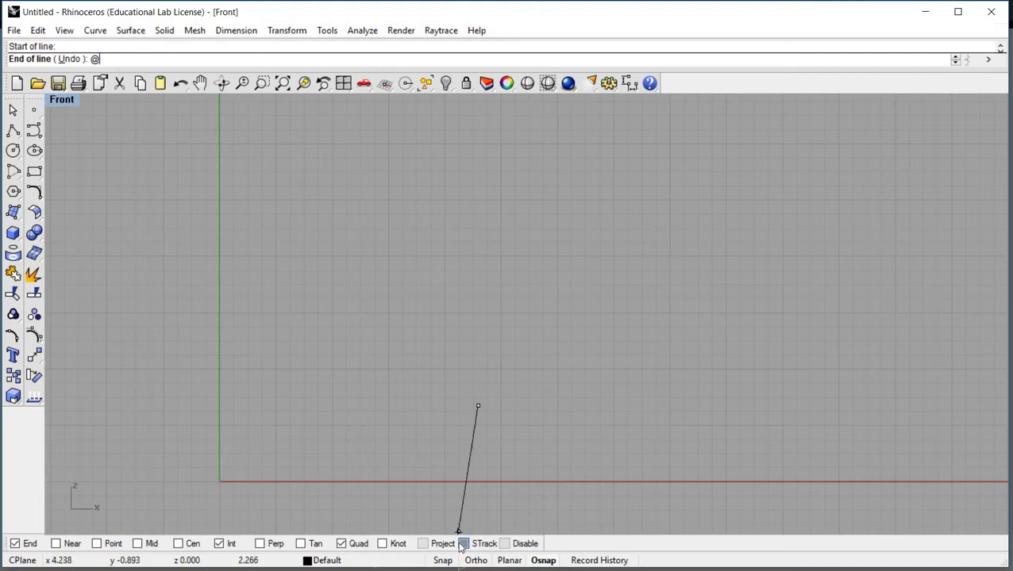
{"action": "key", "text": "alt+Tab"}
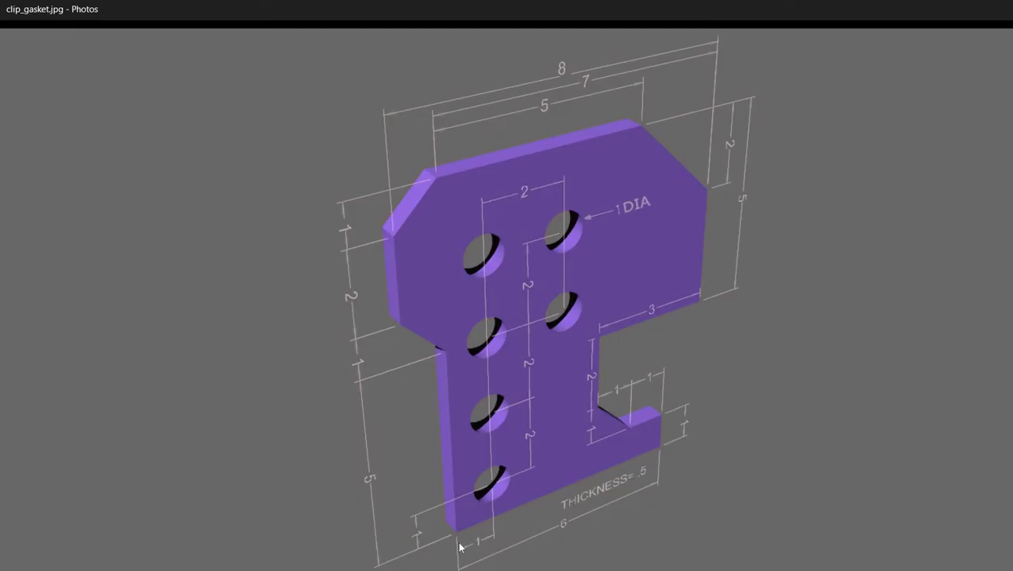
{"action": "key", "text": "alt+Tab"}
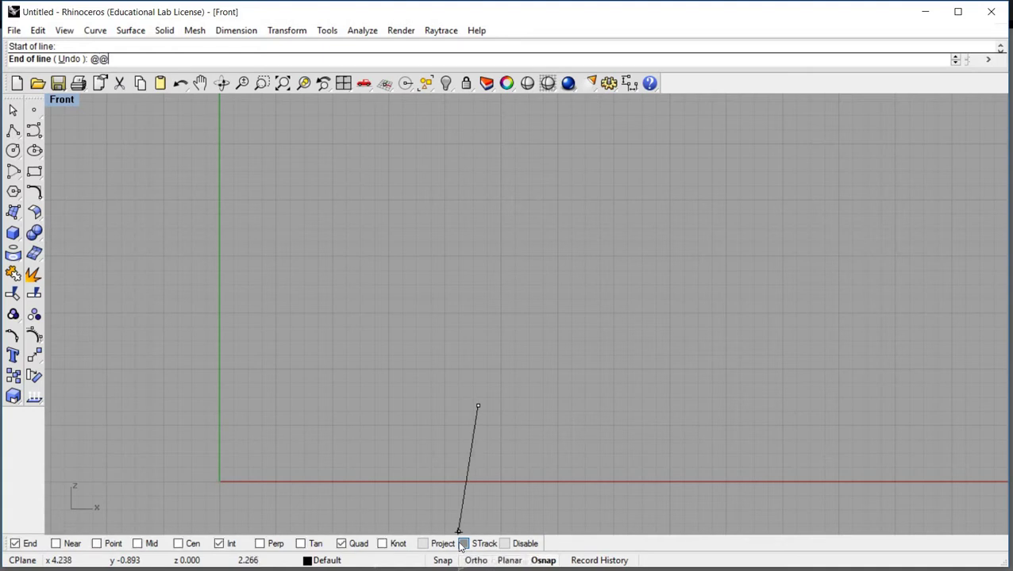
{"action": "key", "text": "BackSpace"}
{"action": "type", "text": "6<180"}
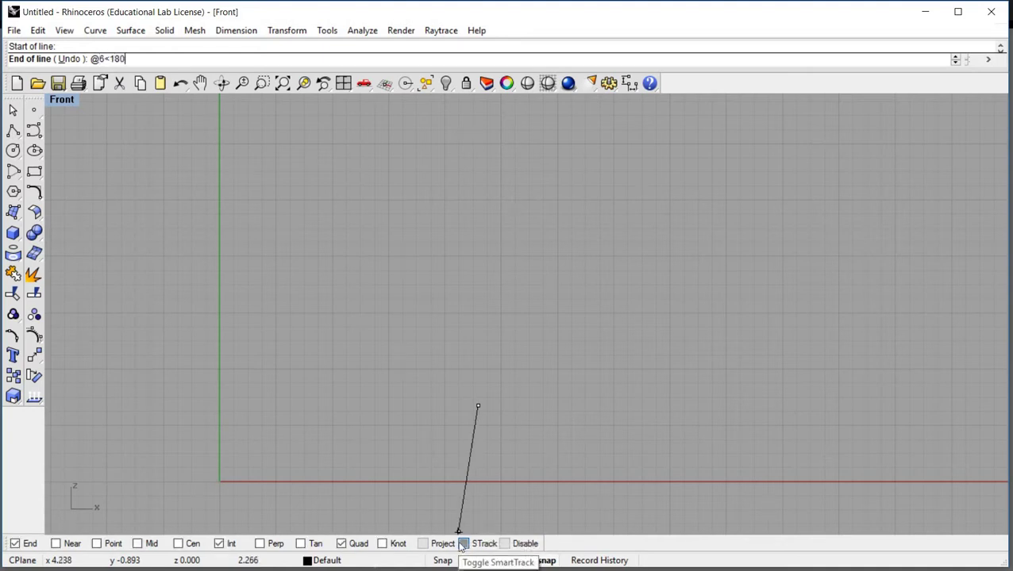
{"action": "key", "text": "Return"}
Add the 5-unit vertical side (@5<90).
{"action": "right_click_drag", "start_coordinate": [459, 346], "coordinate": [612, 399]}
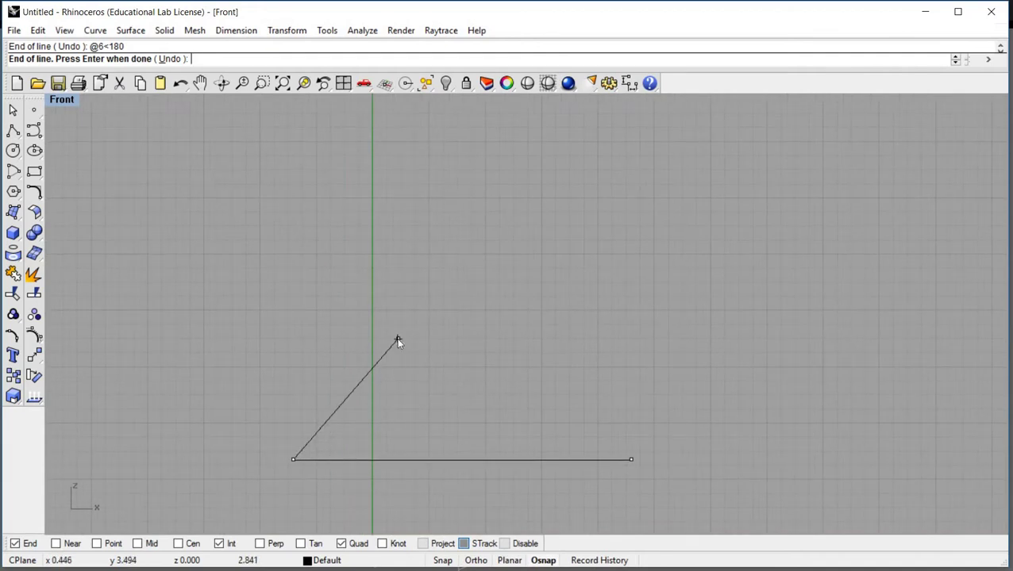
{"action": "key", "text": "alt+Tab"}
{"action": "key", "text": "alt+Tab"}
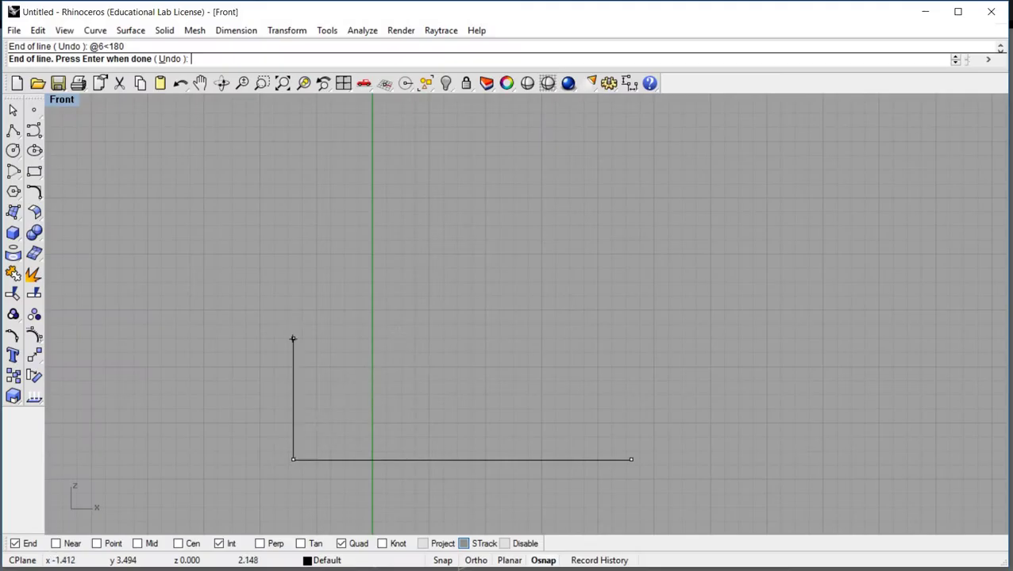
{"action": "type", "text": "@5<90"}
{"action": "key", "text": "Return"}
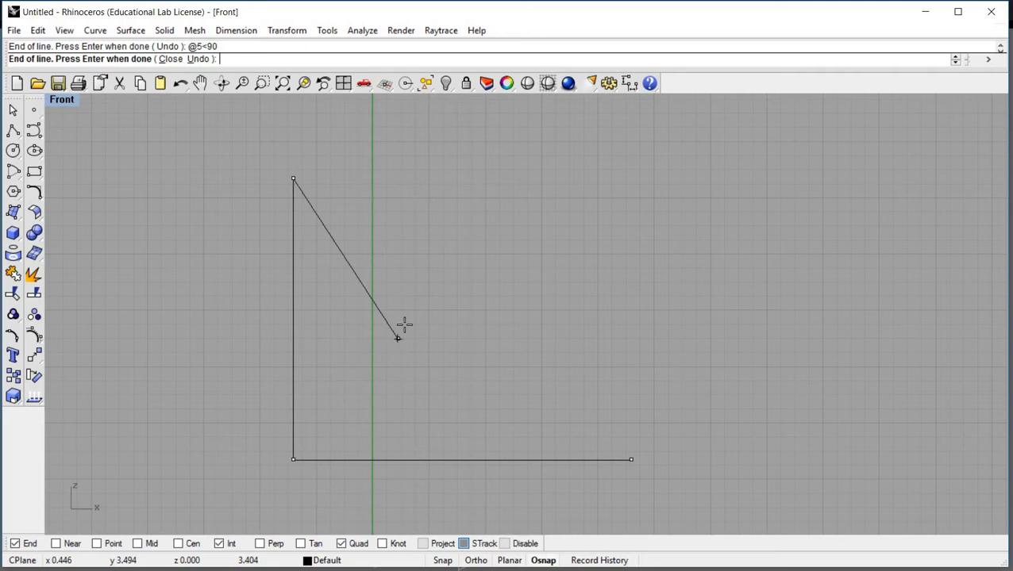
{"action": "scroll", "coordinate": [555, 387], "scroll_direction": "down", "scroll_amount": 2}
{"action": "key", "text": "alt+Tab"}
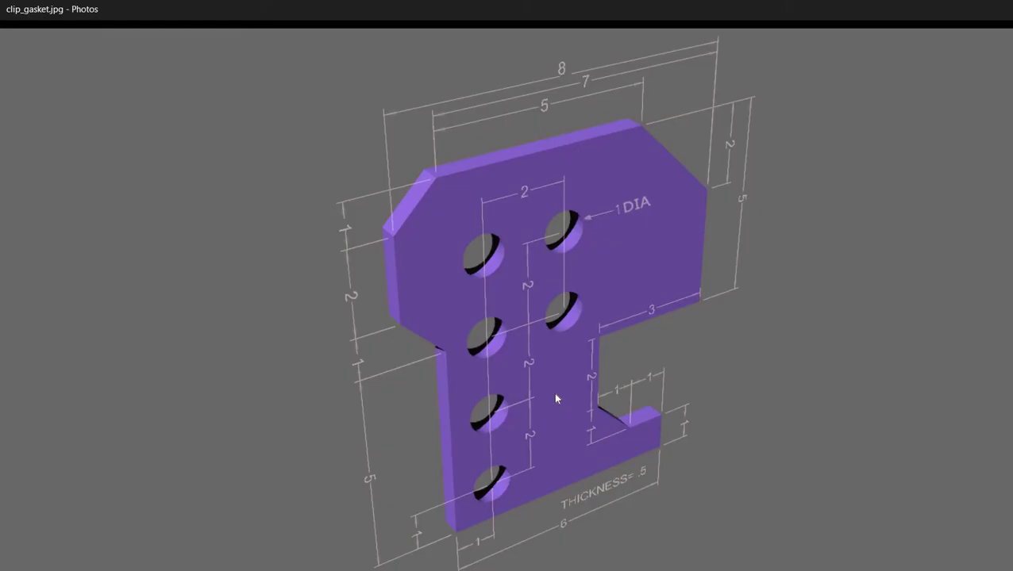
{"action": "key", "text": "alt+Tab"}
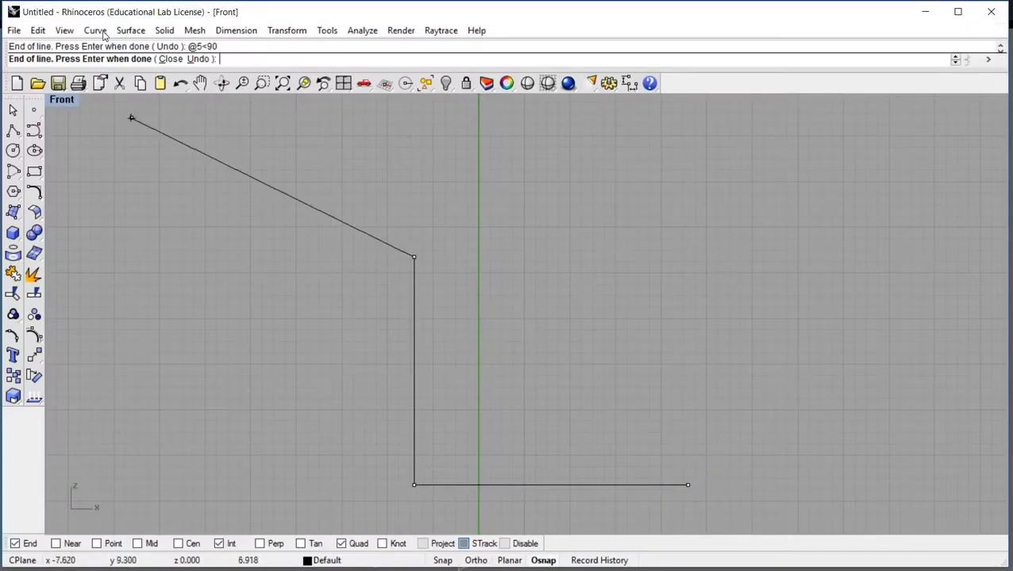
Add the 1-unit step left and the 1-unit rise (@1<180, @1<90).
{"action": "type", "text": "@1<180"}
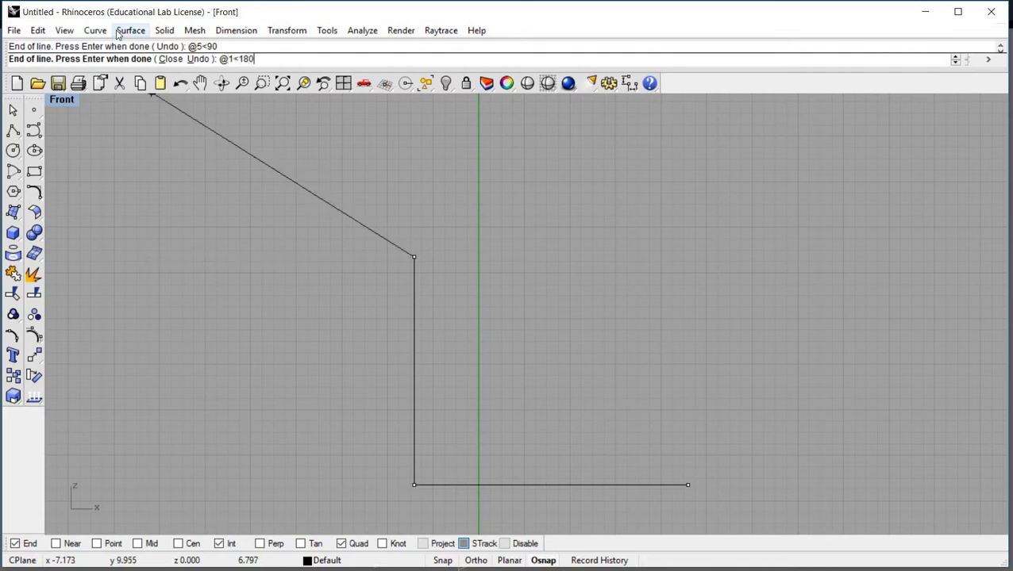
{"action": "key", "text": "Return"}
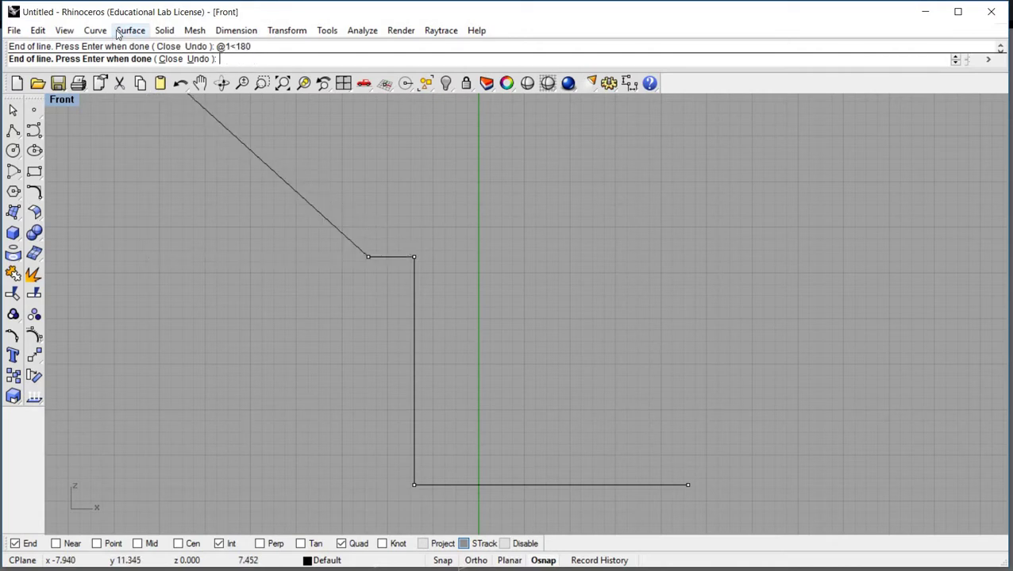
{"action": "type", "text": "@1<"}
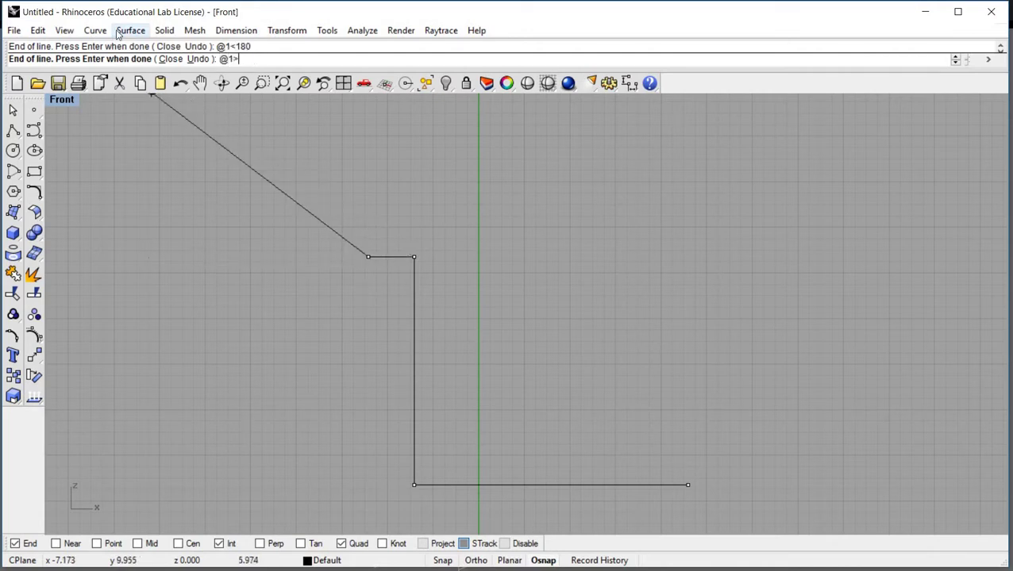
{"action": "type", "text": "90"}
{"action": "key", "text": "Return"}
{"action": "right_click_drag", "start_coordinate": [415, 229], "coordinate": [410, 305]}
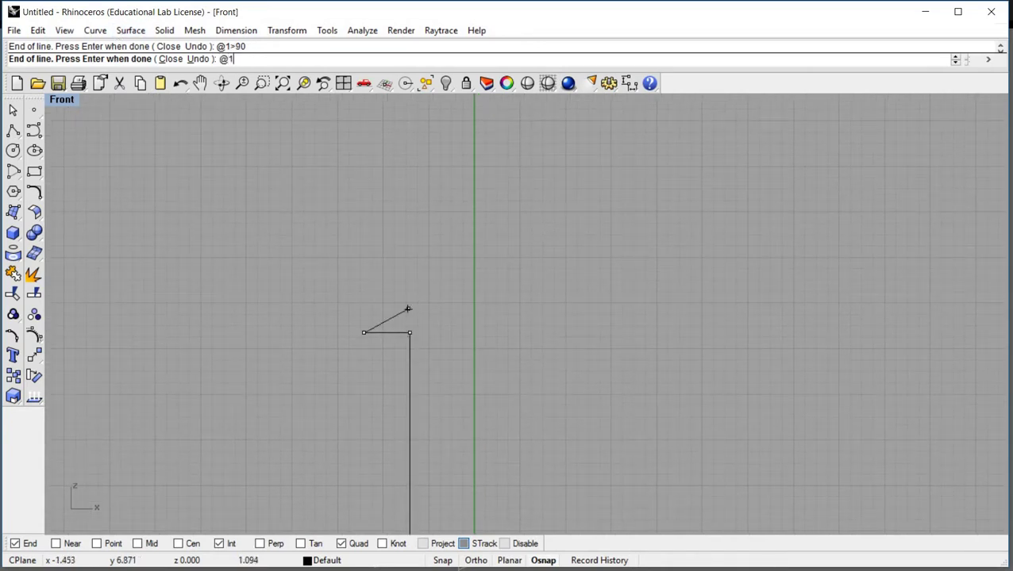
{"action": "type", "text": "<90"}
{"action": "key", "text": "Return"}
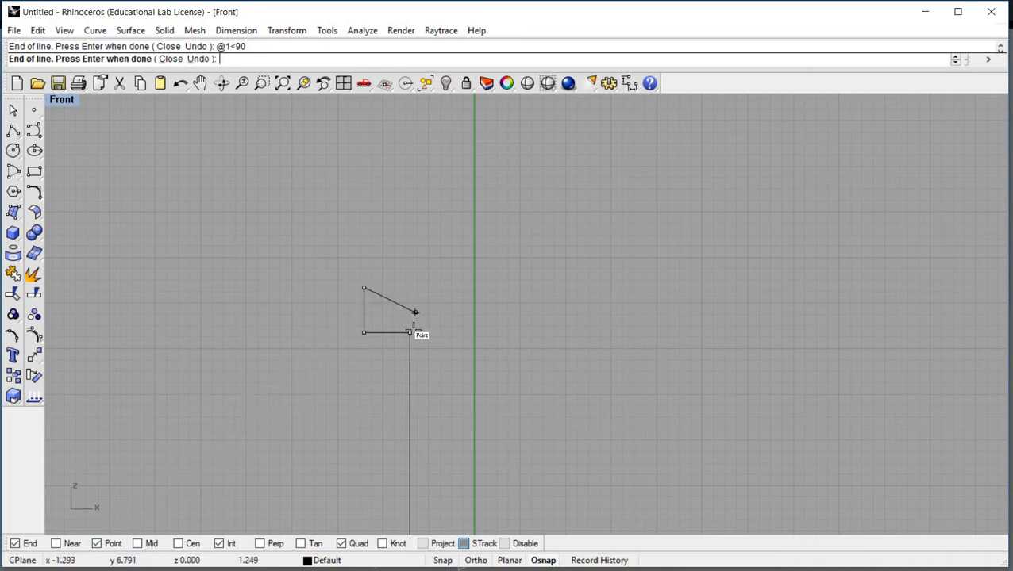
Finish the first line run and delete the two stray short segments.
{"action": "left_click", "coordinate": [409, 333]}
{"action": "key", "text": "Return"}
{"action": "left_click_drag", "start_coordinate": [361, 332], "coordinate": [361, 328]}
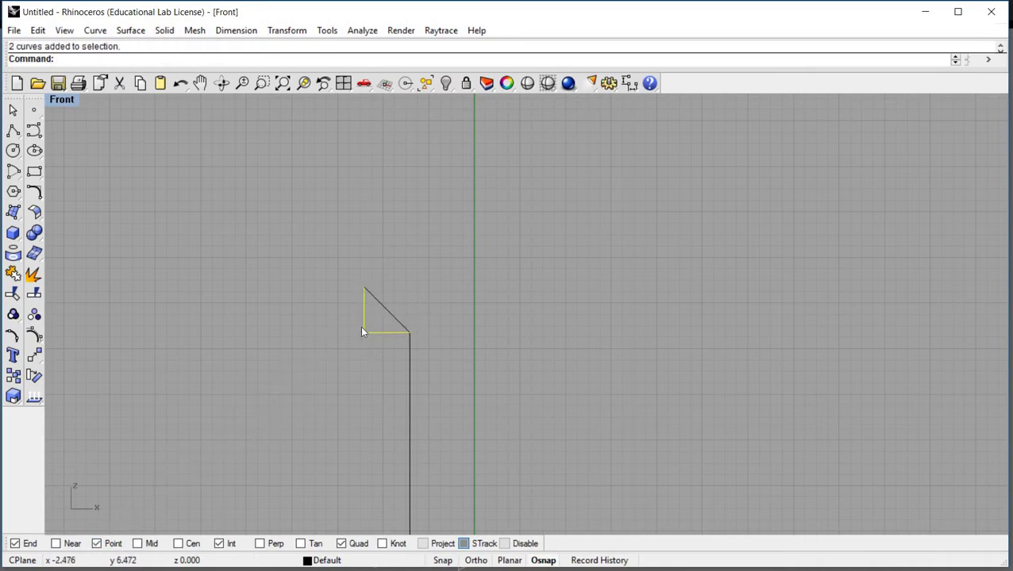
{"action": "key", "text": "Delete"}
{"action": "right_click_drag", "start_coordinate": [496, 278], "coordinate": [410, 258]}
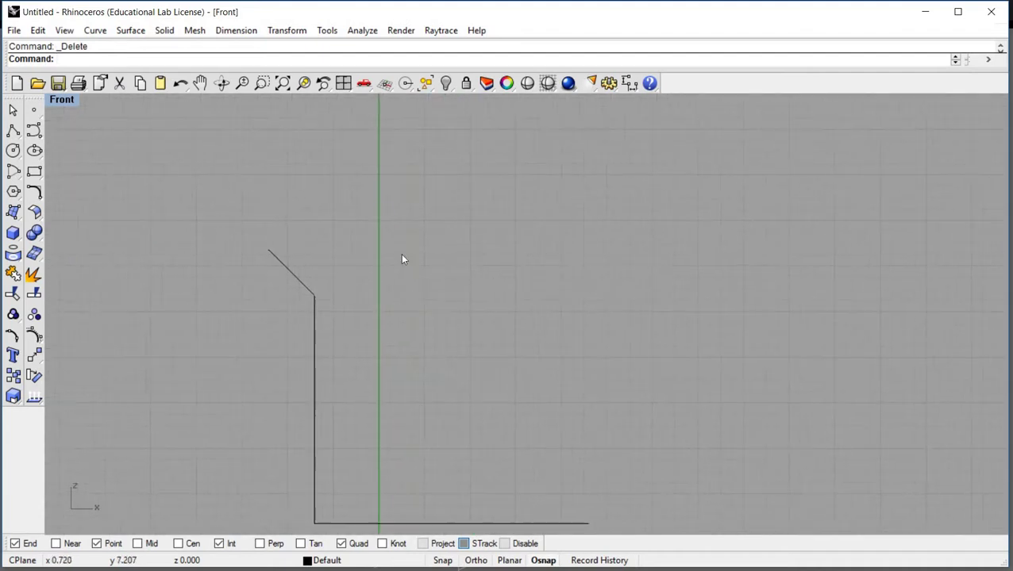
{"action": "scroll", "coordinate": [373, 263], "scroll_direction": "down", "scroll_amount": 1}
{"action": "right_click_drag", "start_coordinate": [350, 274], "coordinate": [302, 294]}
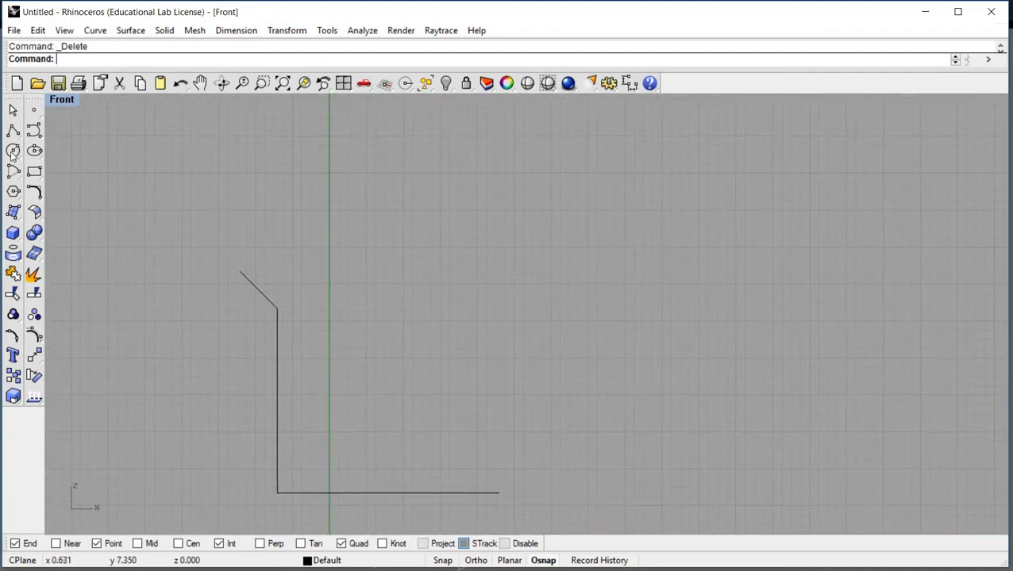
Draw a new chain from the open end: 2 units up, then 1-unit steps.
{"action": "left_click", "coordinate": [96, 30]}
{"action": "left_click", "coordinate": [288, 100]}
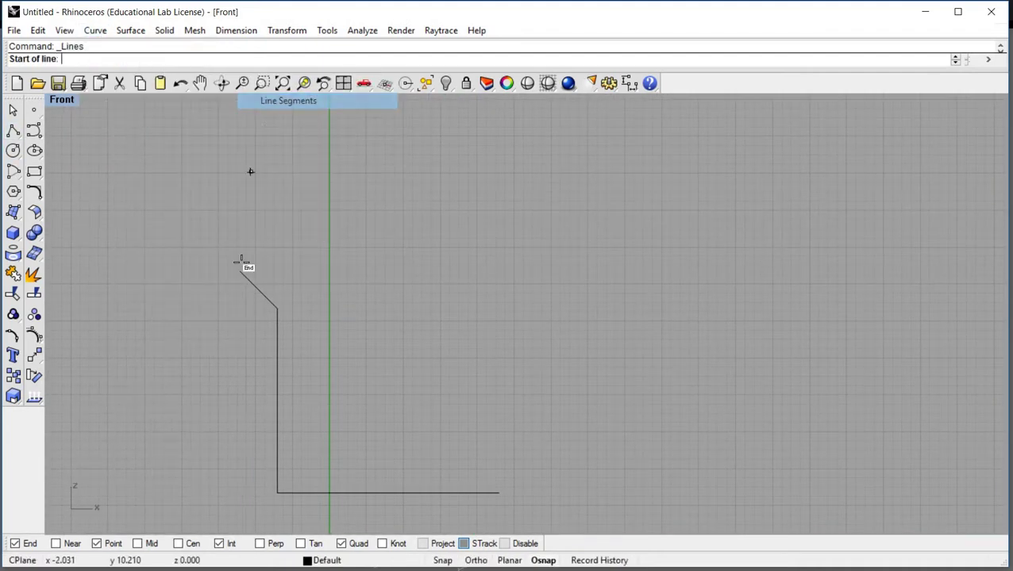
{"action": "left_click", "coordinate": [239, 271]}
{"action": "key", "text": "alt+Tab"}
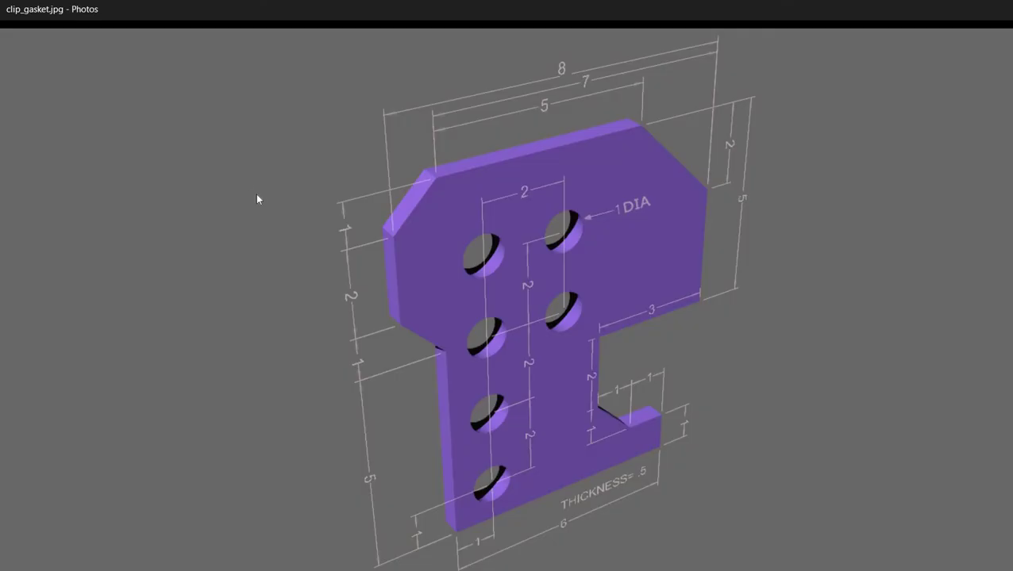
{"action": "key", "text": "alt+Tab"}
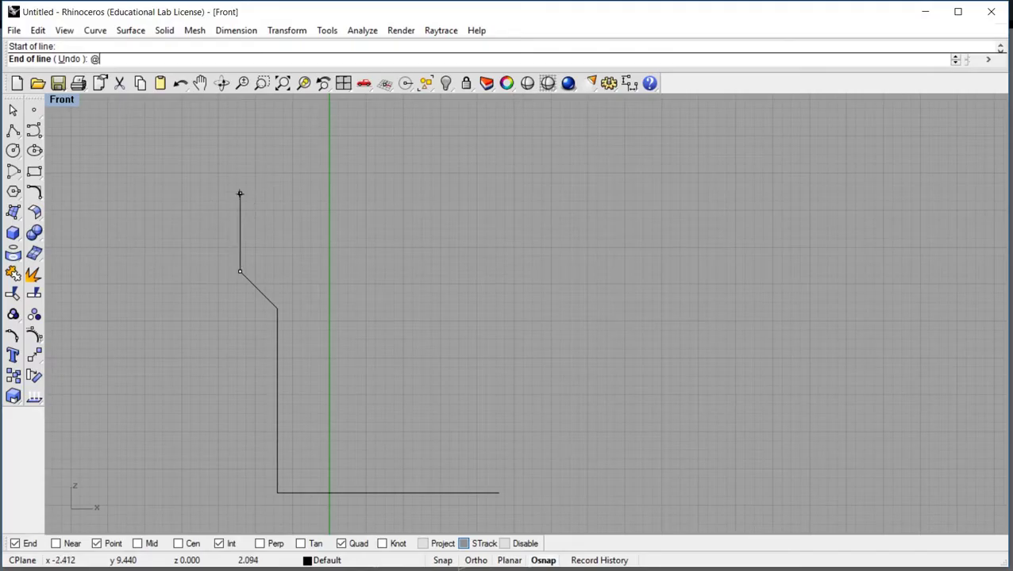
{"action": "type", "text": "2<90"}
{"action": "key", "text": "Return"}
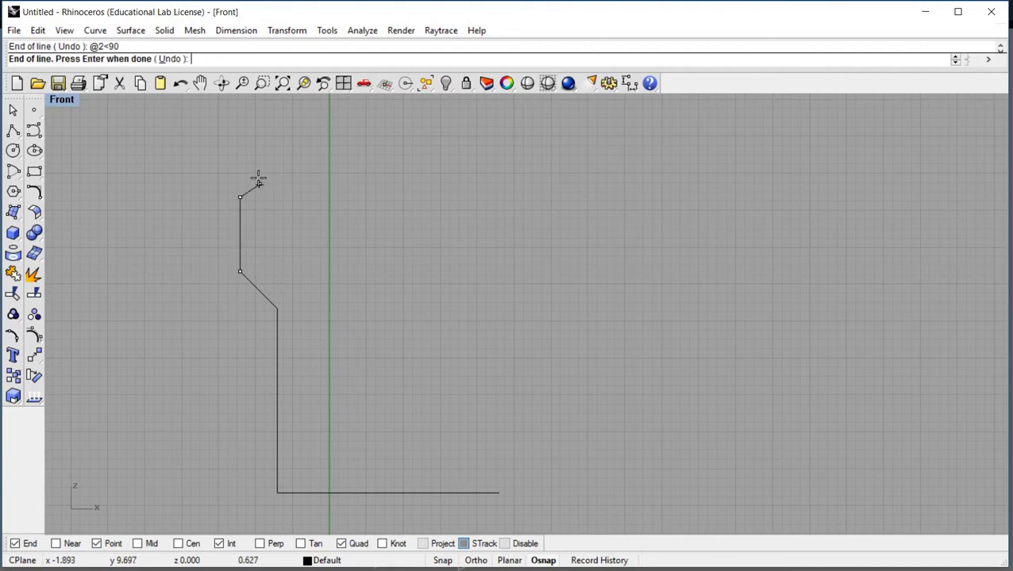
{"action": "type", "text": "@1<0"}
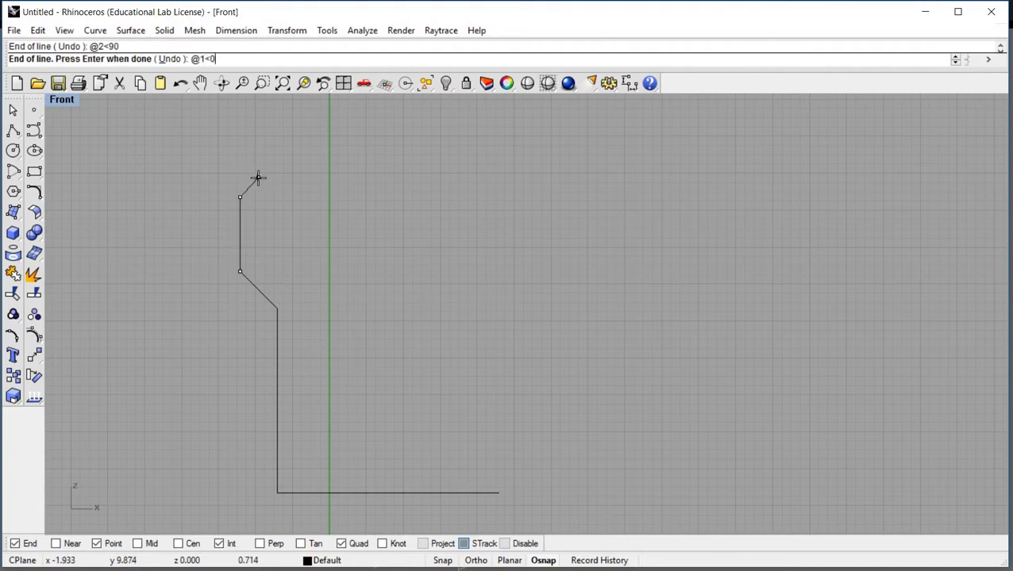
{"action": "key", "text": "Return"}
{"action": "type", "text": "@1"}
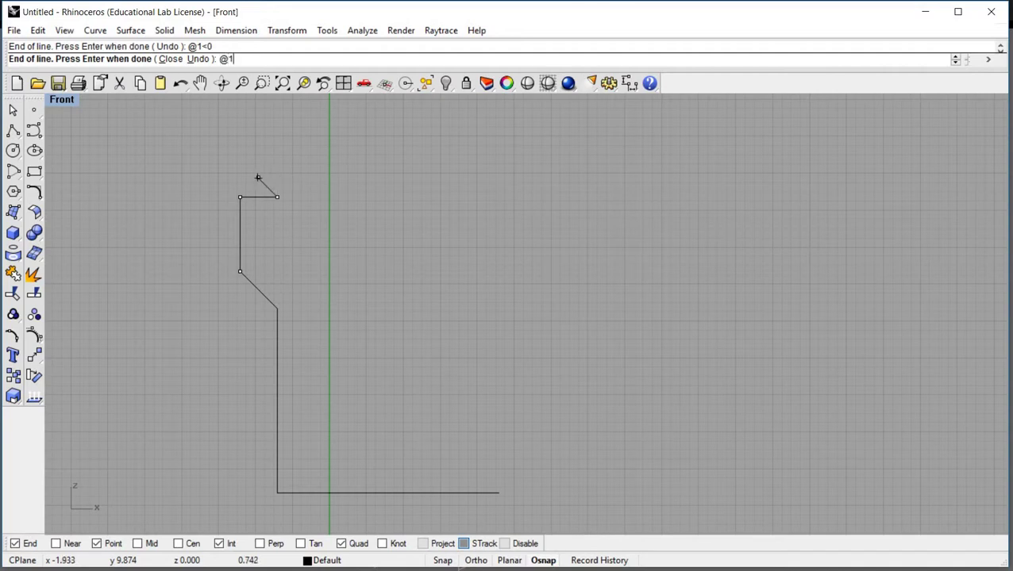
{"action": "type", "text": "<90"}
{"action": "key", "text": "Return"}
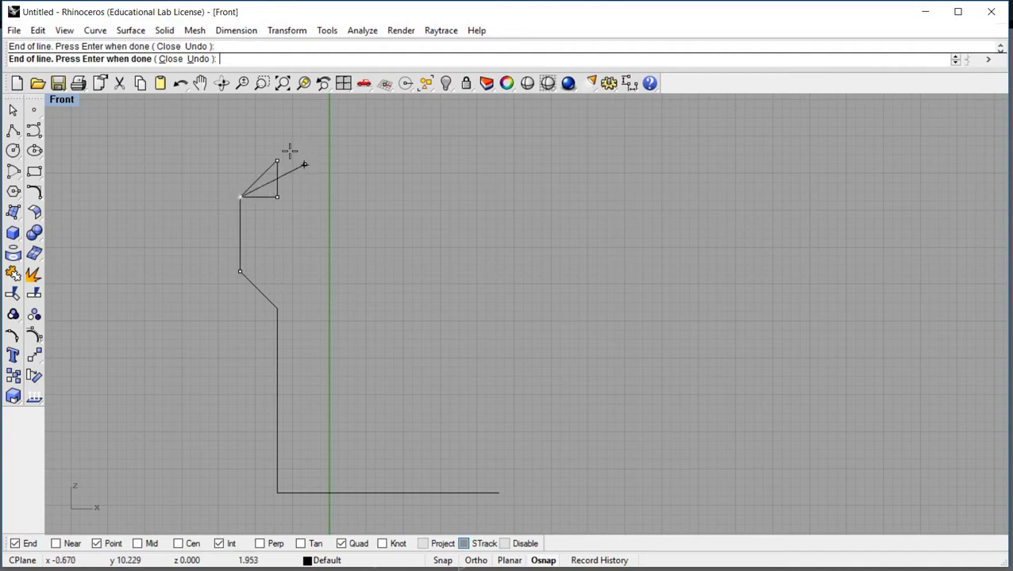
{"action": "key", "text": "Return"}
{"action": "key", "text": "Return"}
Draw the 5-unit top edge, a 2-unit drop and a 2-unit step right.
{"action": "left_click", "coordinate": [277, 161]}
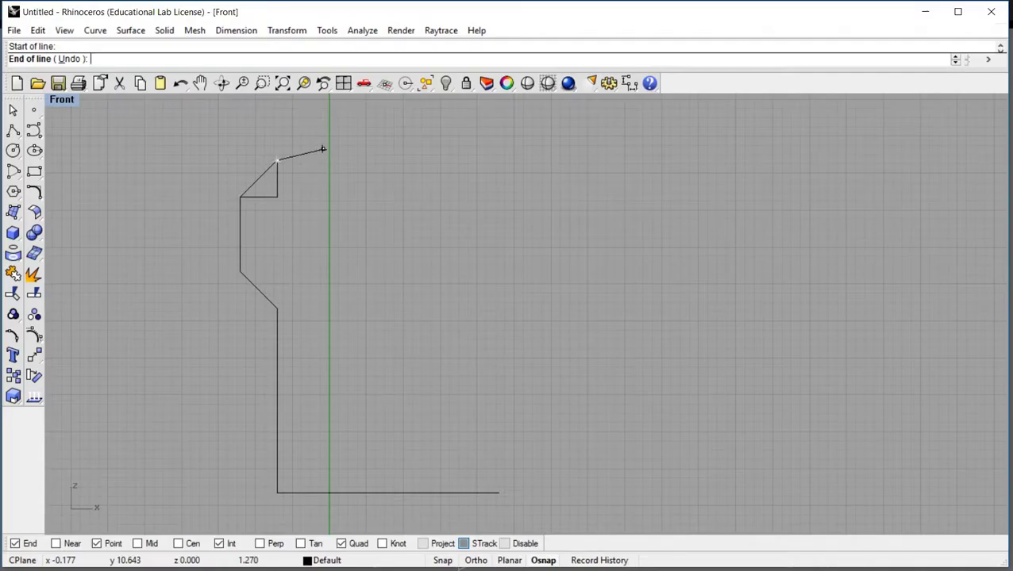
{"action": "type", "text": "@5<0"}
{"action": "key", "text": "Return"}
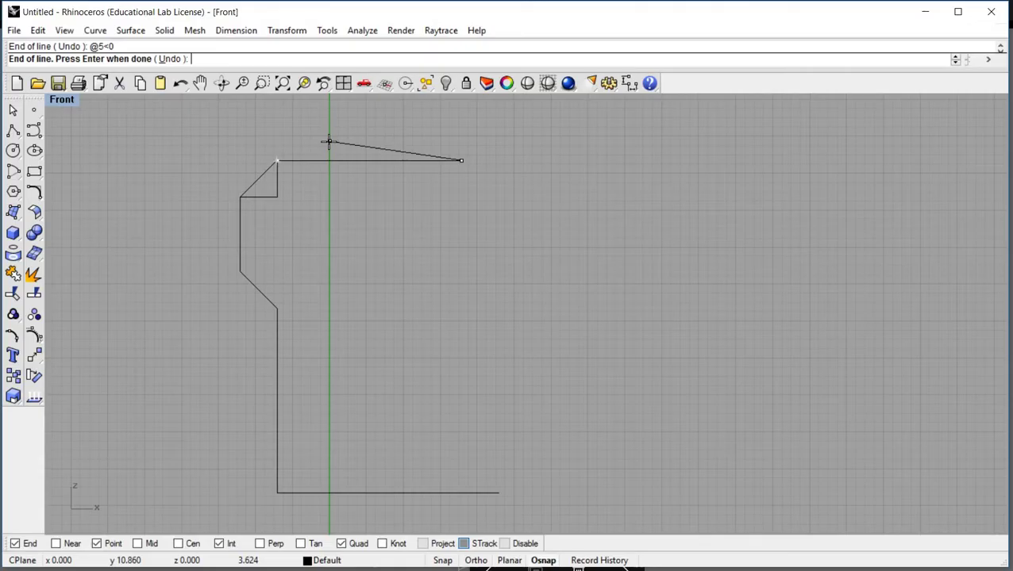
{"action": "type", "text": "@2<270"}
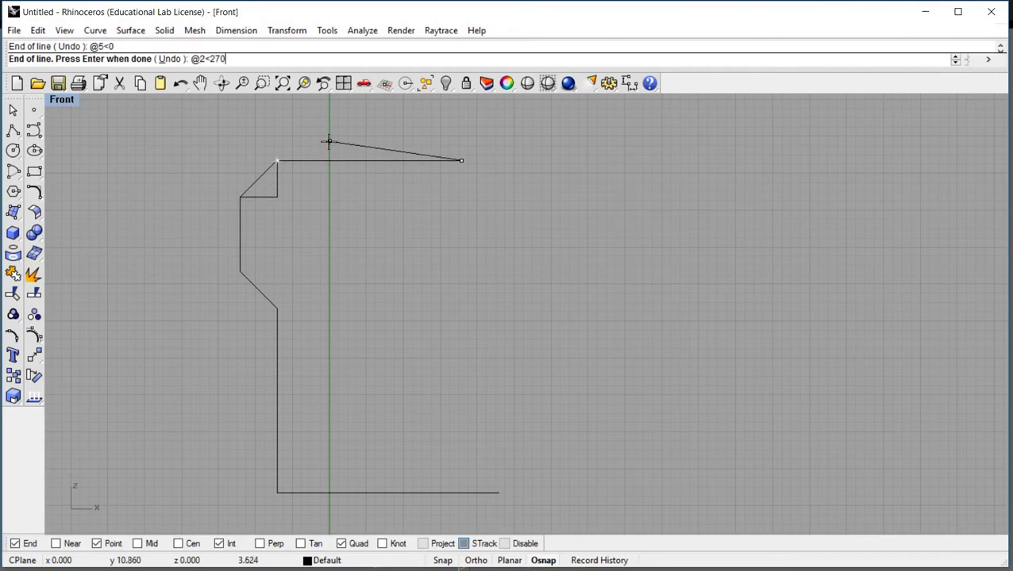
{"action": "key", "text": "Return"}
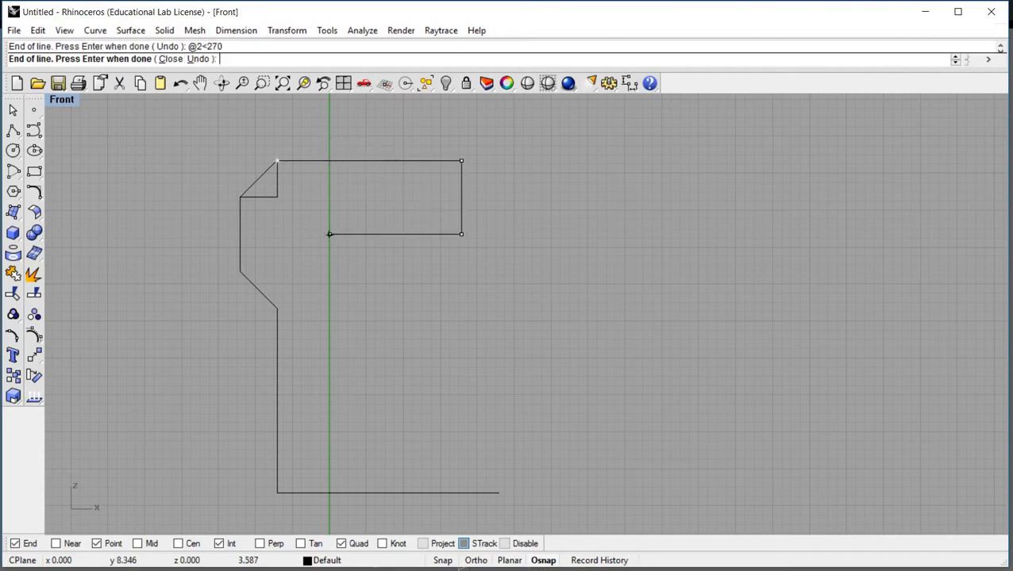
{"action": "type", "text": "@2<0"}
{"action": "key", "text": "Return"}
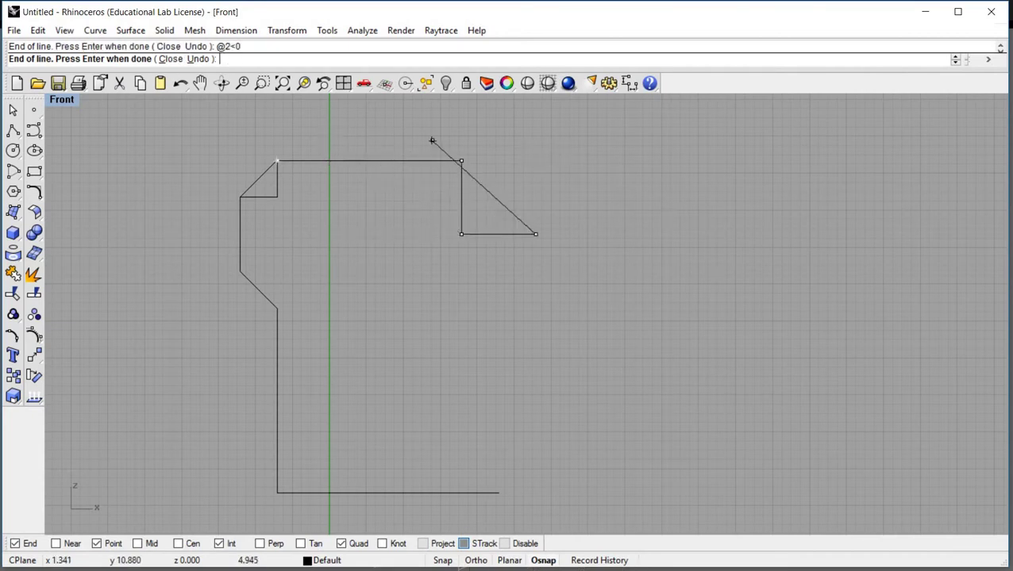
{"action": "key", "text": "Return"}
Continue the outline 3 units down the right side and 3 units left.
{"action": "key", "text": "Return"}
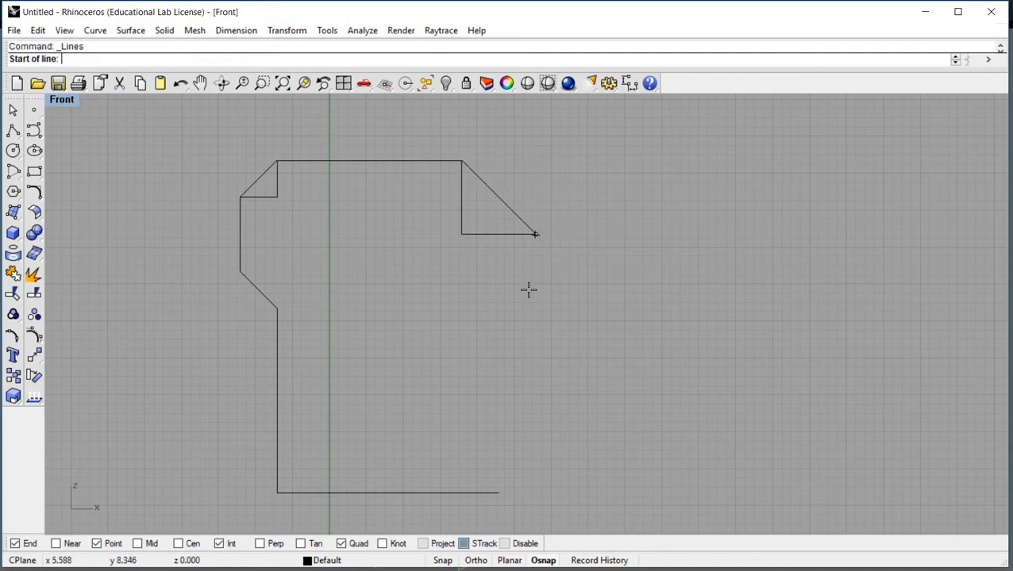
{"action": "key", "text": "Return"}
{"action": "key", "text": "alt+Tab"}
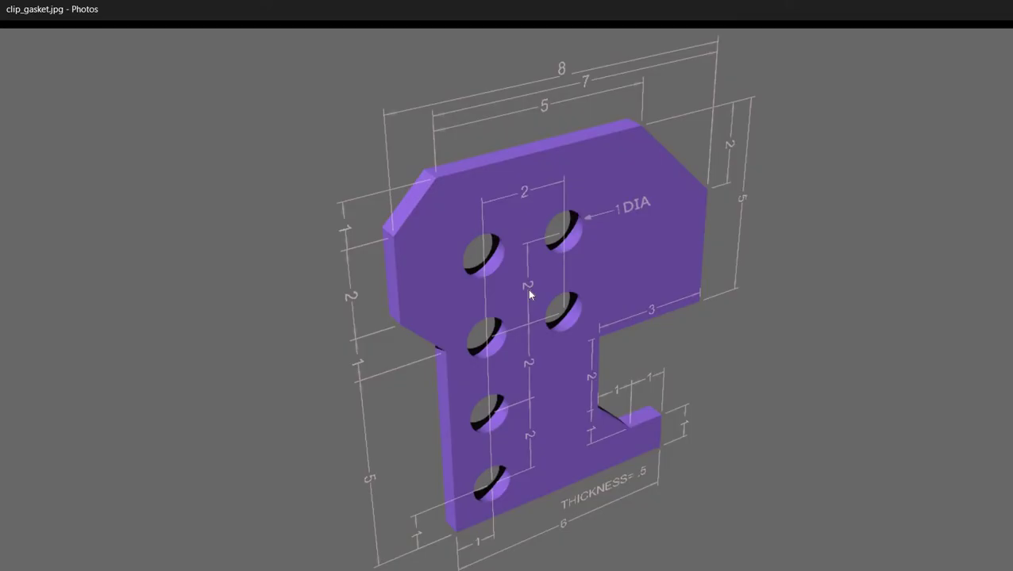
{"action": "key", "text": "alt+Tab"}
{"action": "type", "text": "@3"}
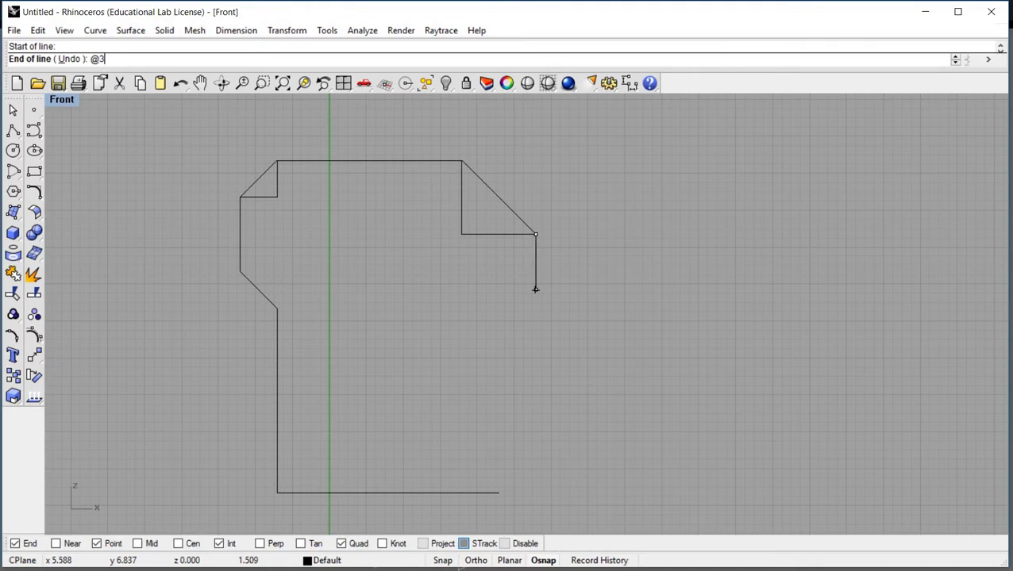
{"action": "type", "text": "<270"}
{"action": "key", "text": "Return"}
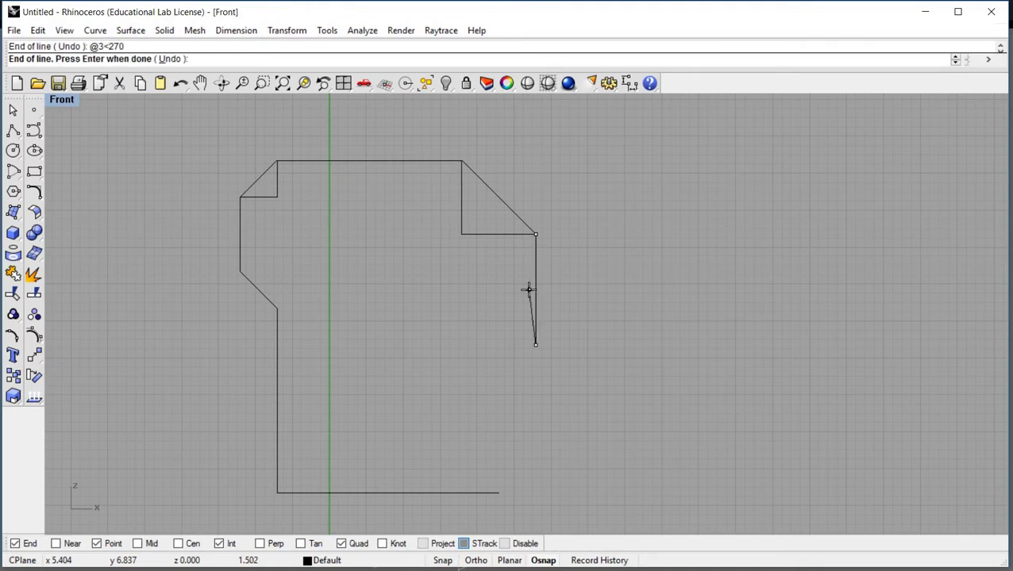
{"action": "key", "text": "alt+Tab"}
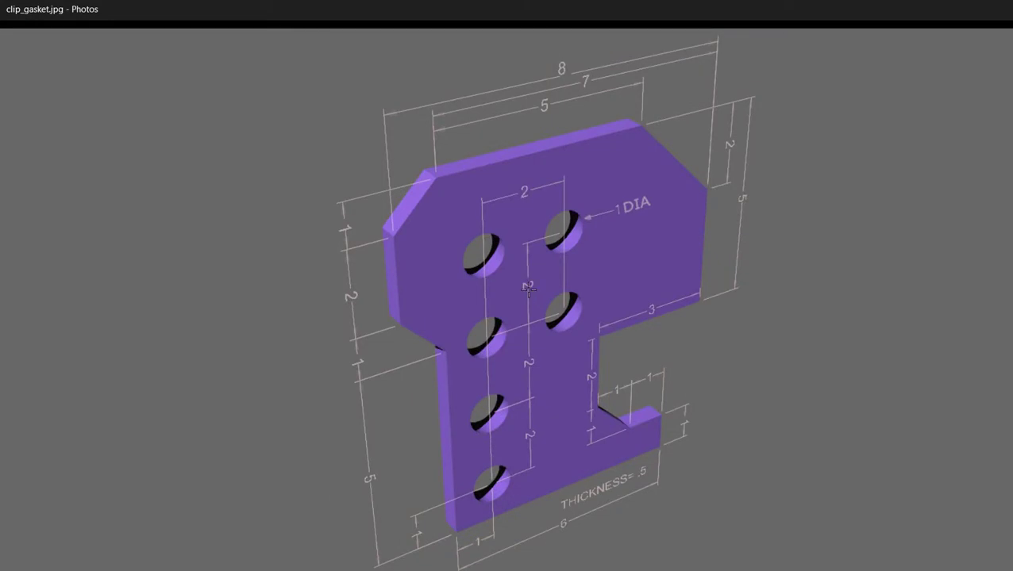
{"action": "key", "text": "alt+Tab"}
{"action": "type", "text": "@3<180"}
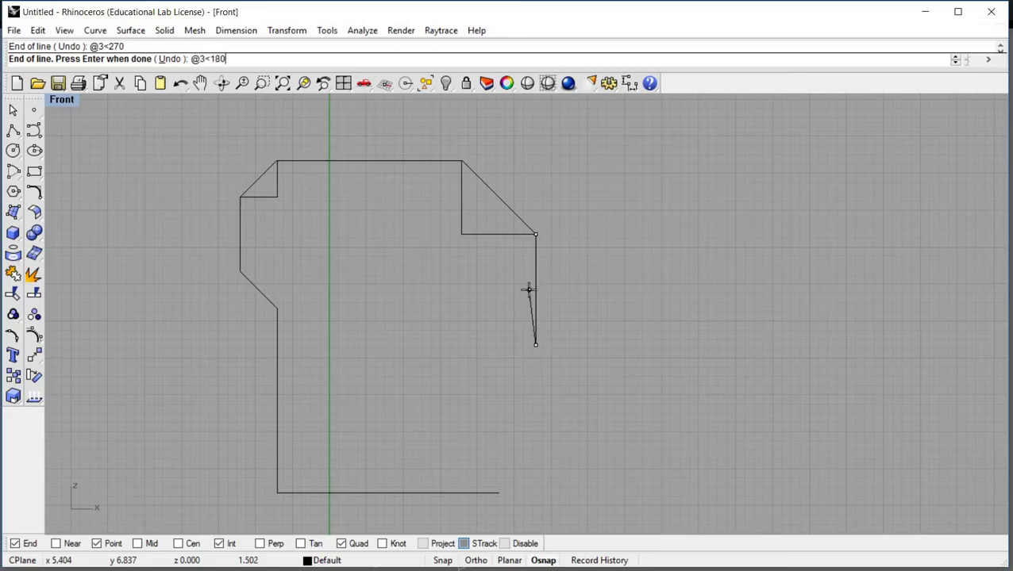
{"action": "key", "text": "Return"}
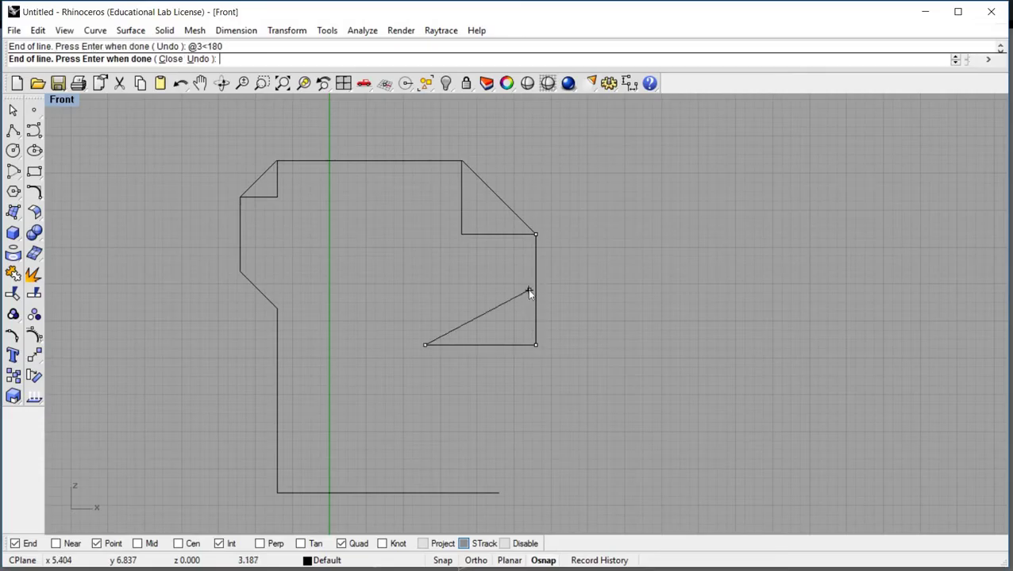
Add a 2-unit drop (@2<270) and 1-unit steps right and down.
{"action": "key", "text": "alt+Tab"}
{"action": "key", "text": "alt+Tab"}
{"action": "type", "text": "@2<270"}
{"action": "key", "text": "Return"}
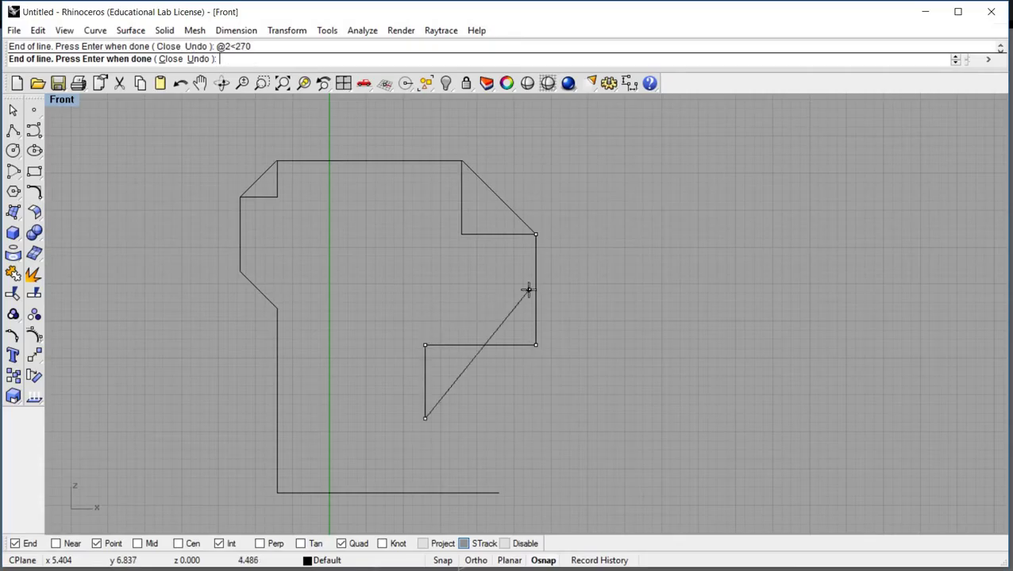
{"action": "key", "text": "alt+Tab"}
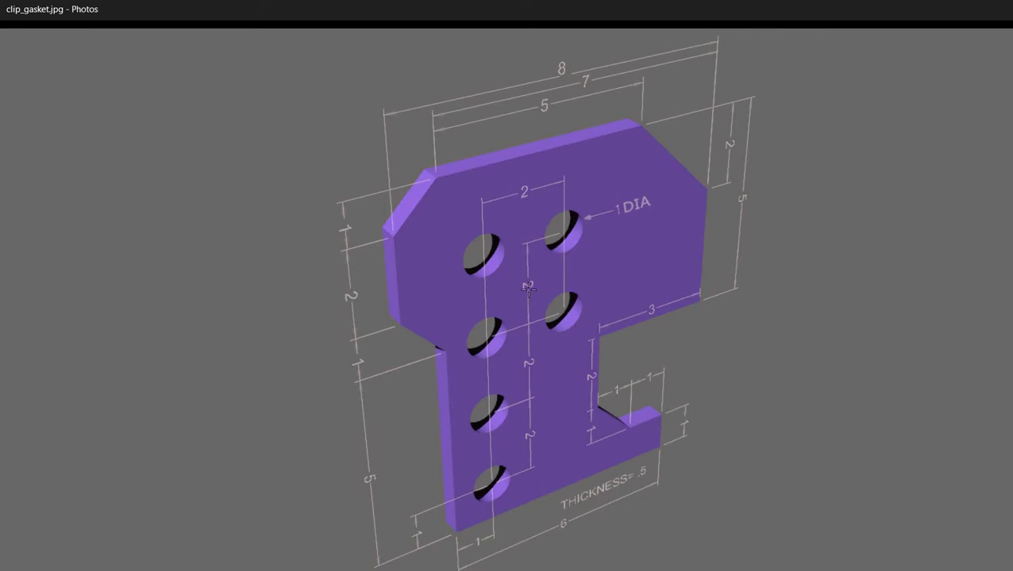
{"action": "key", "text": "alt+Tab"}
{"action": "type", "text": "@1<"}
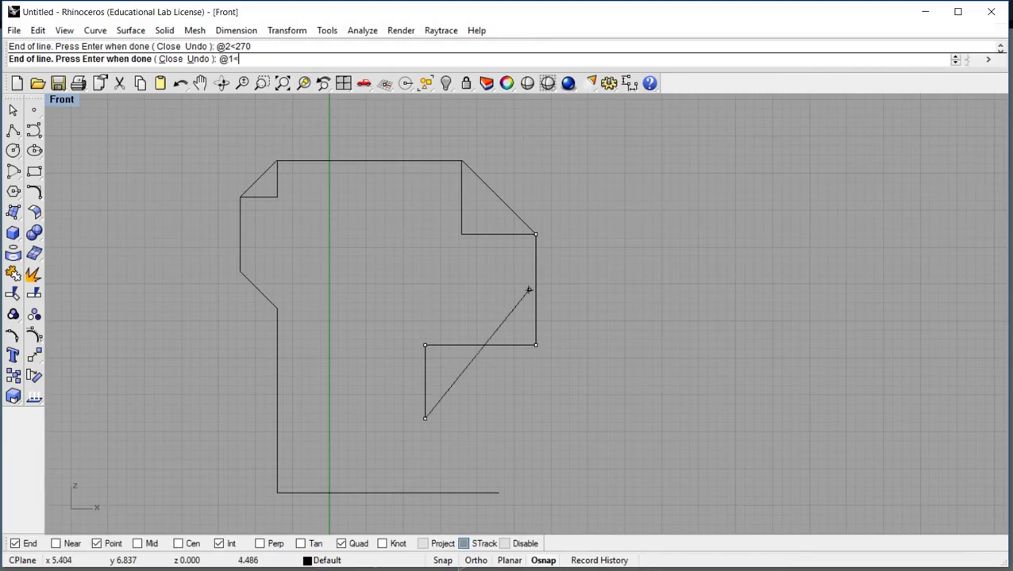
{"action": "key", "text": "Return"}
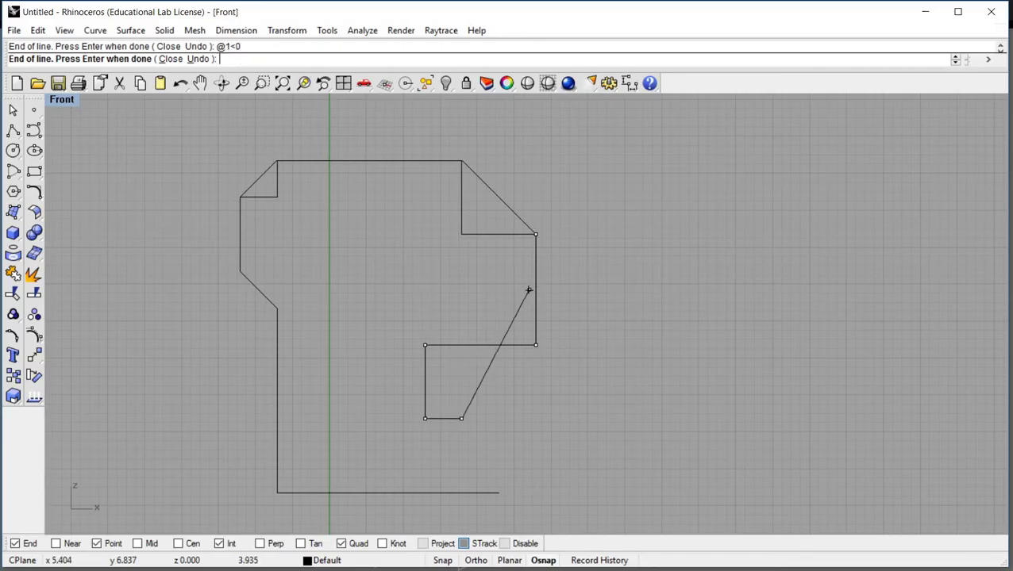
{"action": "type", "text": "@1<270"}
{"action": "key", "text": "Return"}
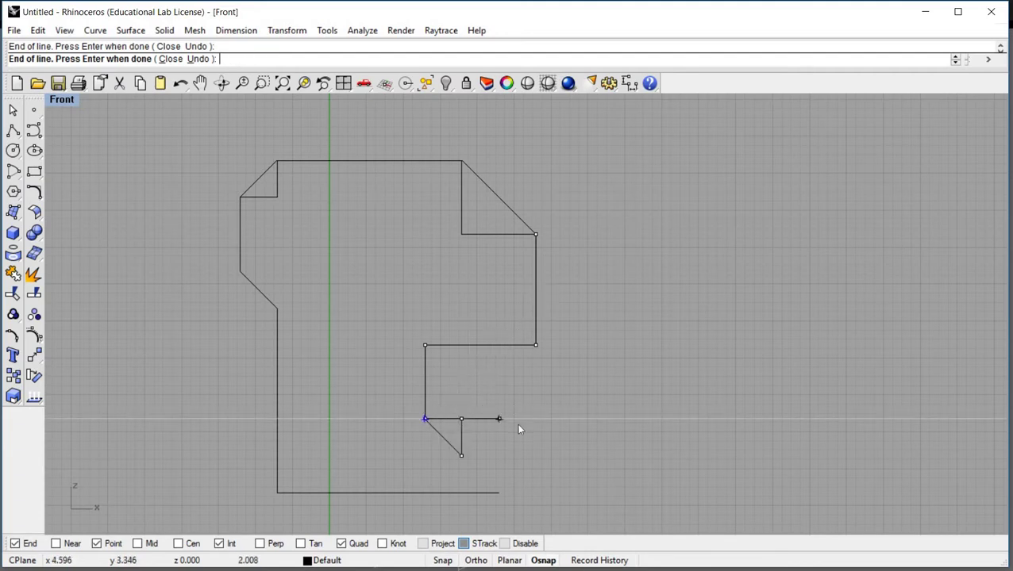
{"action": "key", "text": "Return"}
Delete the helper segments at the lower notch and both upper corners.
{"action": "left_click_drag", "start_coordinate": [487, 393], "coordinate": [458, 423]}
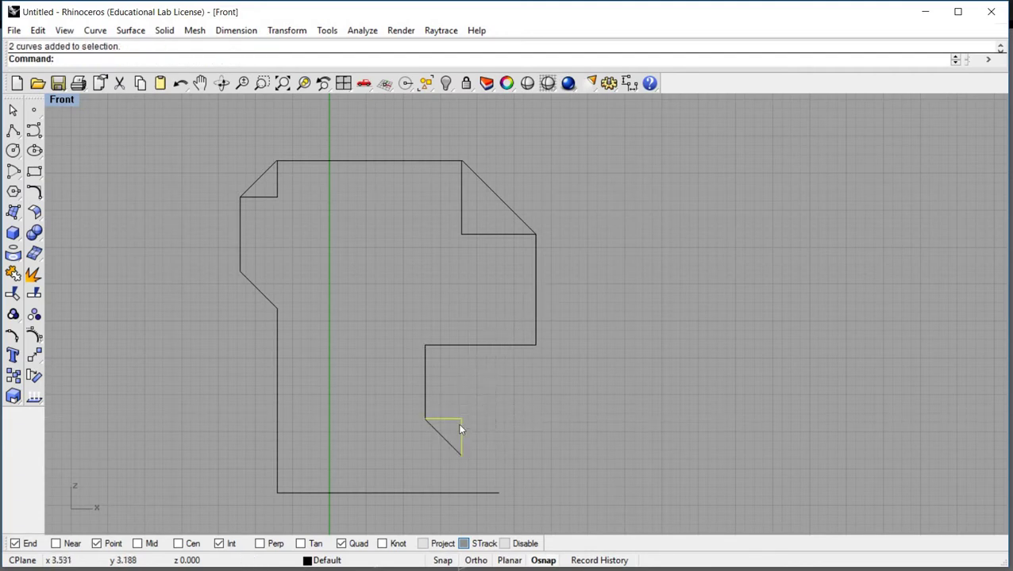
{"action": "key", "text": "Delete"}
{"action": "left_click_drag", "start_coordinate": [474, 253], "coordinate": [442, 215]}
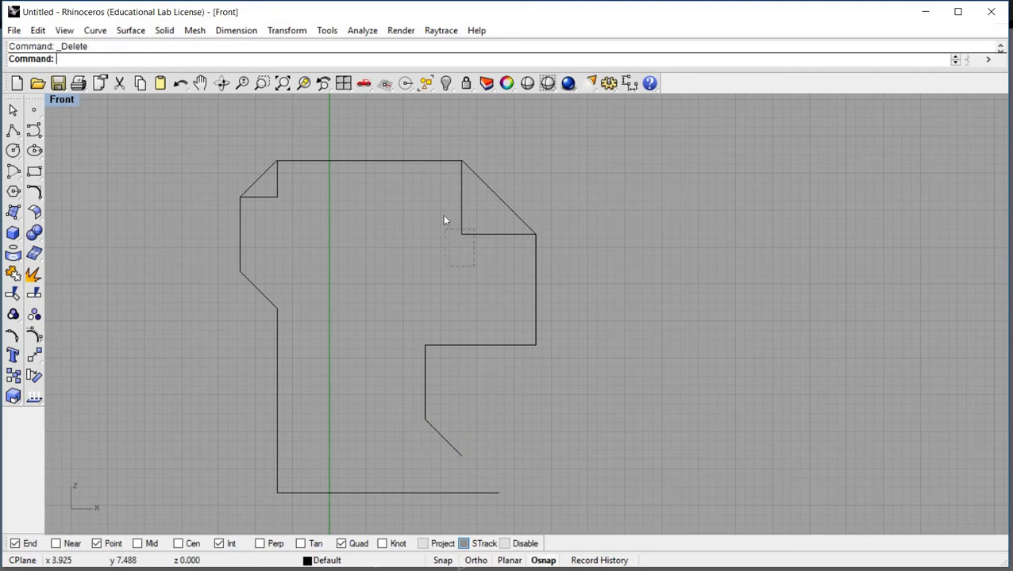
{"action": "key", "text": "Delete"}
{"action": "left_click_drag", "start_coordinate": [306, 188], "coordinate": [271, 216]}
{"action": "key", "text": "Delete"}
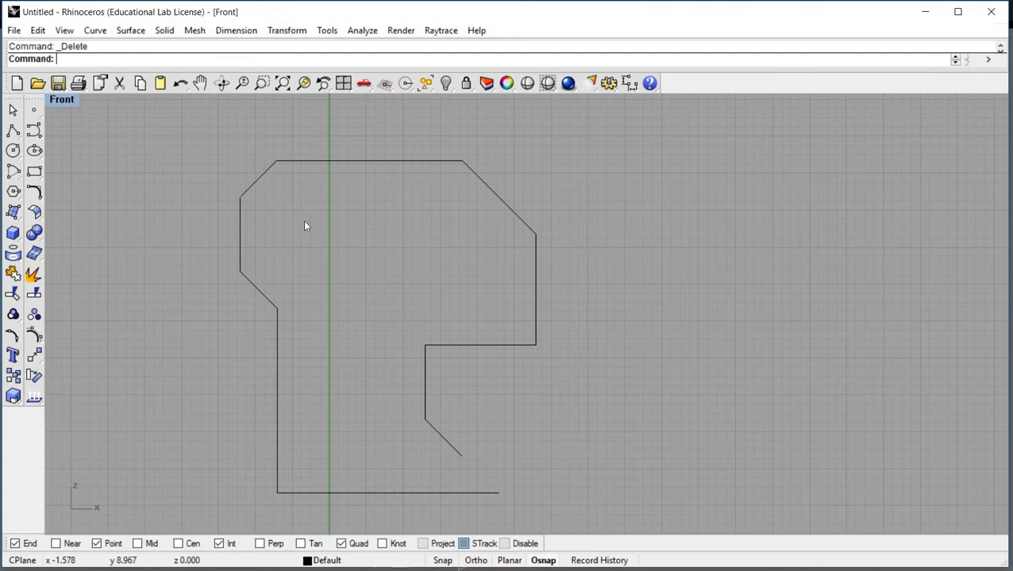
Close the bottom-right corner with a 1-unit step right and a line to the base edge.
{"action": "left_click", "coordinate": [95, 30]}
{"action": "mouse_move", "coordinate": [127, 83]}
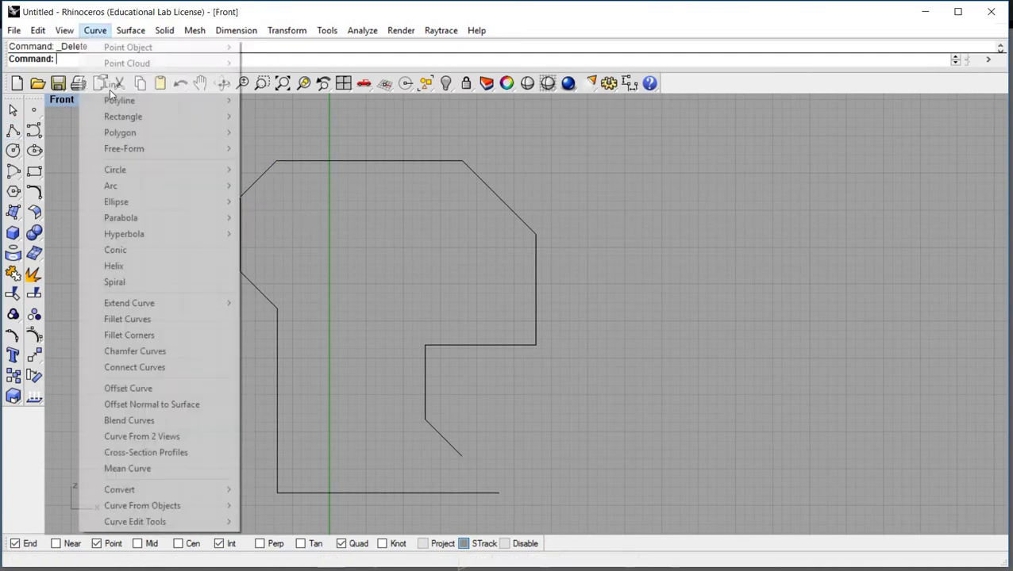
{"action": "left_click", "coordinate": [288, 101]}
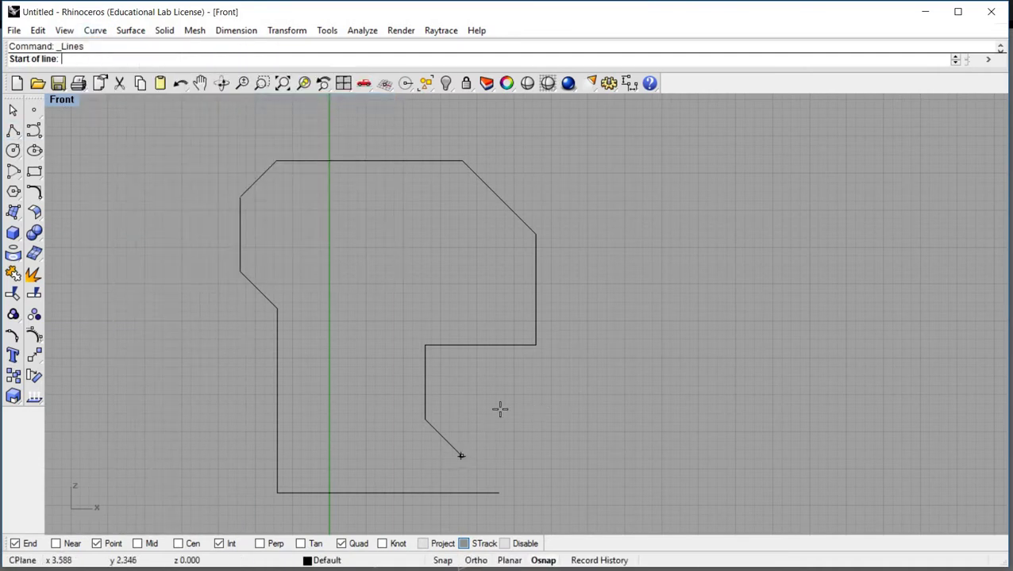
{"action": "left_click", "coordinate": [461, 455]}
{"action": "key", "text": "alt+Tab"}
{"action": "key", "text": "alt+Tab"}
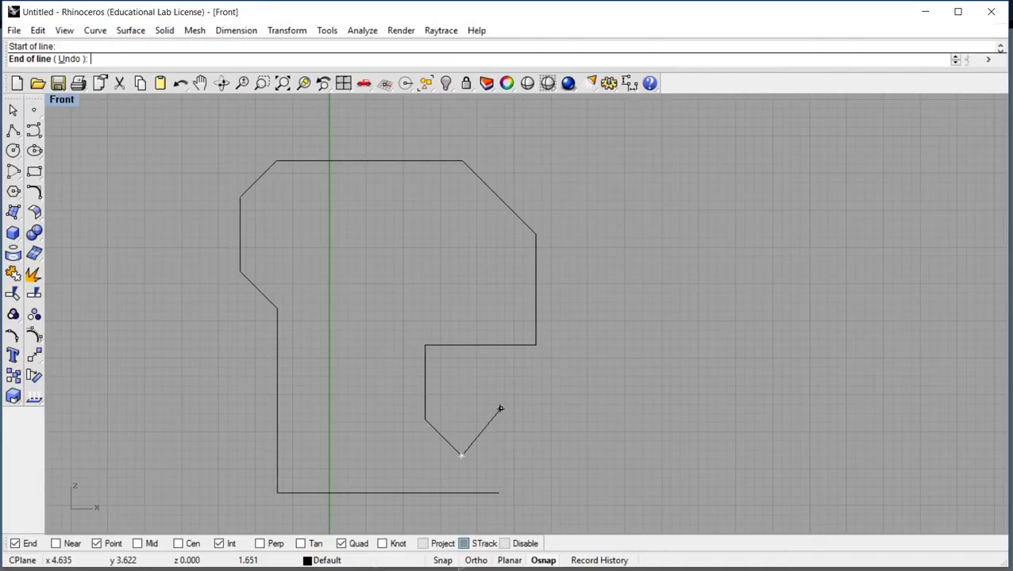
{"action": "type", "text": "<"}
{"action": "type", "text": "@1"}
{"action": "type", "text": "<0"}
{"action": "key", "text": "Return"}
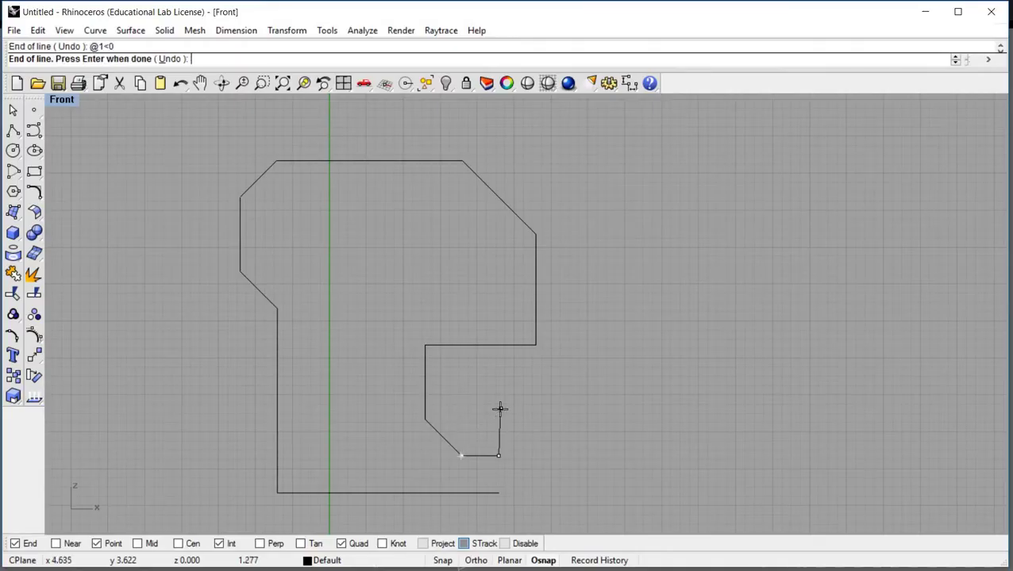
{"action": "left_click", "coordinate": [500, 492]}
{"action": "right_click", "coordinate": [604, 383]}
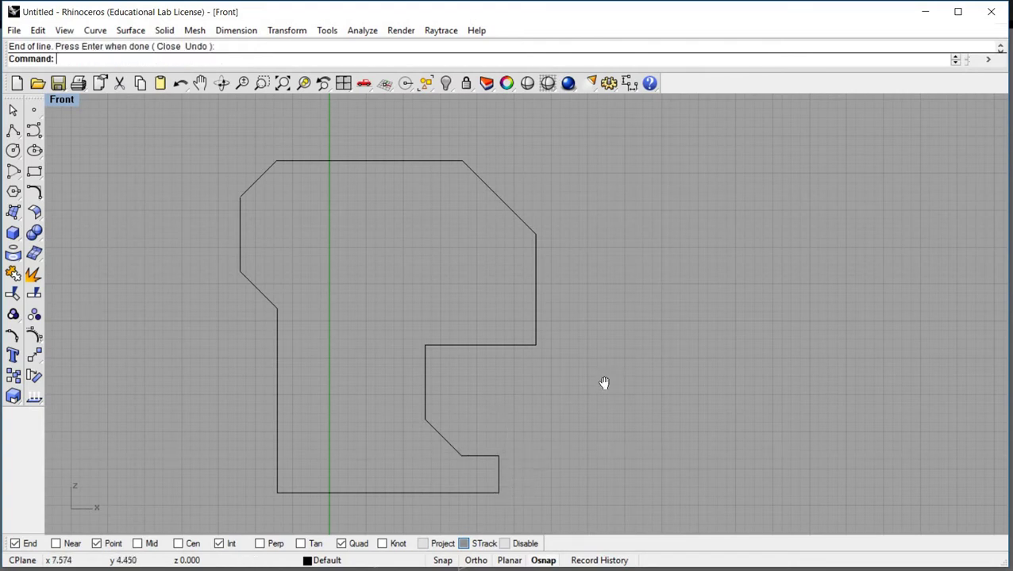
{"action": "right_click_drag", "start_coordinate": [604, 383], "coordinate": [490, 352]}
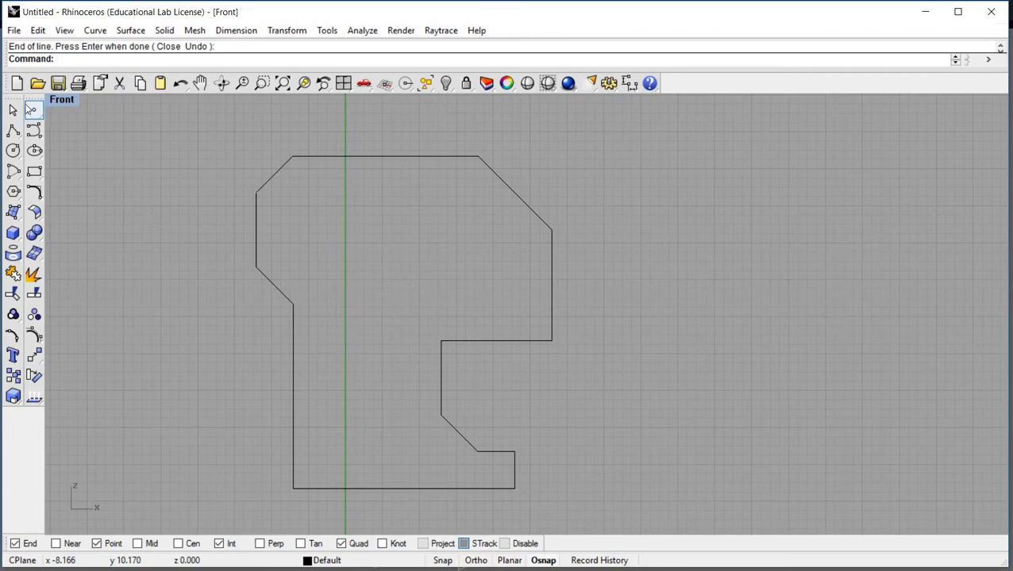
{"action": "key", "text": "alt+Tab"}
{"action": "key", "text": "alt+Tab"}
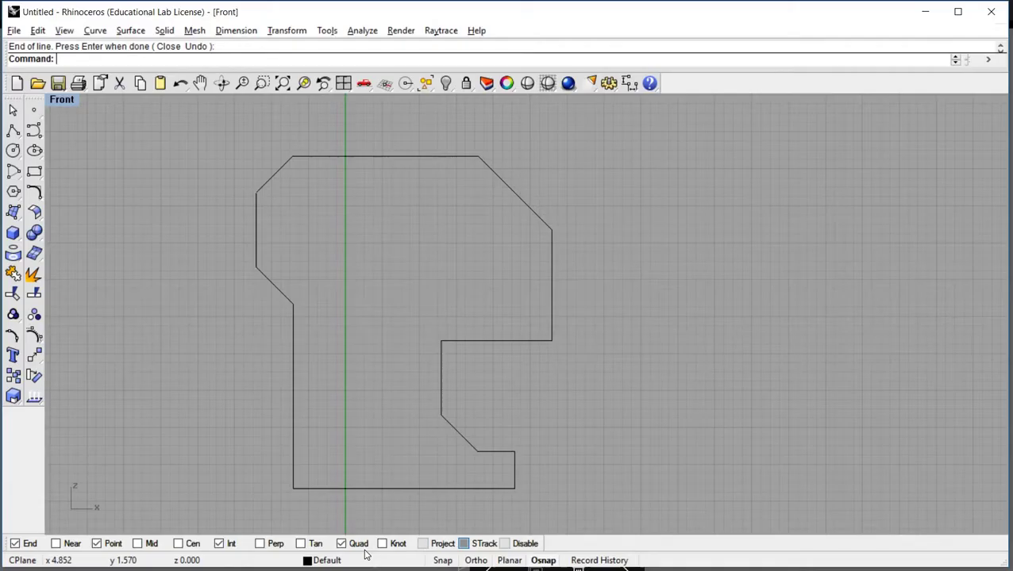
On Layer 03, draw a 1-up, 1-right guide polyline, then delete the misdrawn attempt.
{"action": "left_click", "coordinate": [324, 560]}
{"action": "left_click", "coordinate": [338, 518]}
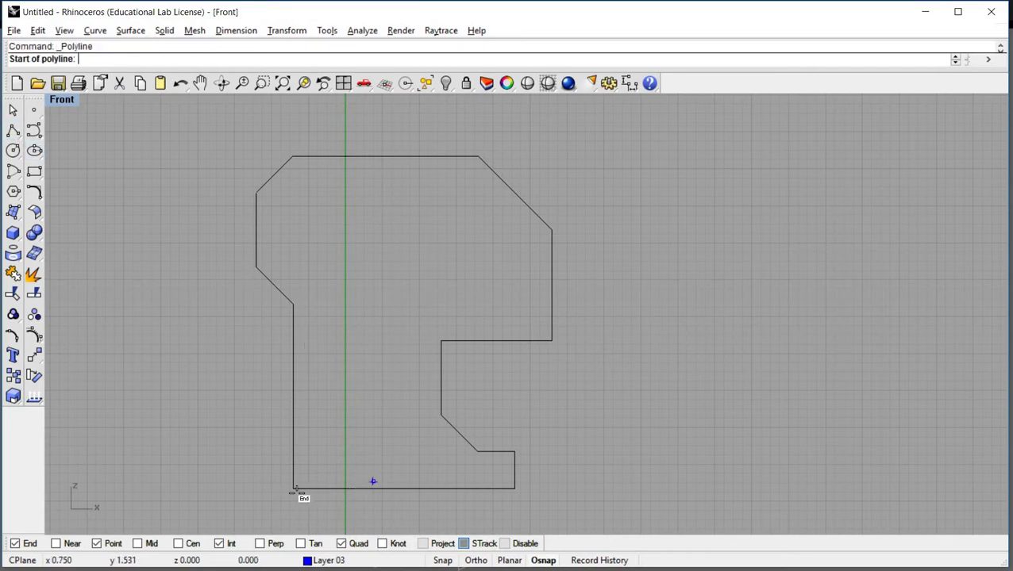
{"action": "key", "text": "Return"}
{"action": "left_click", "coordinate": [295, 488]}
{"action": "type", "text": "@1<90"}
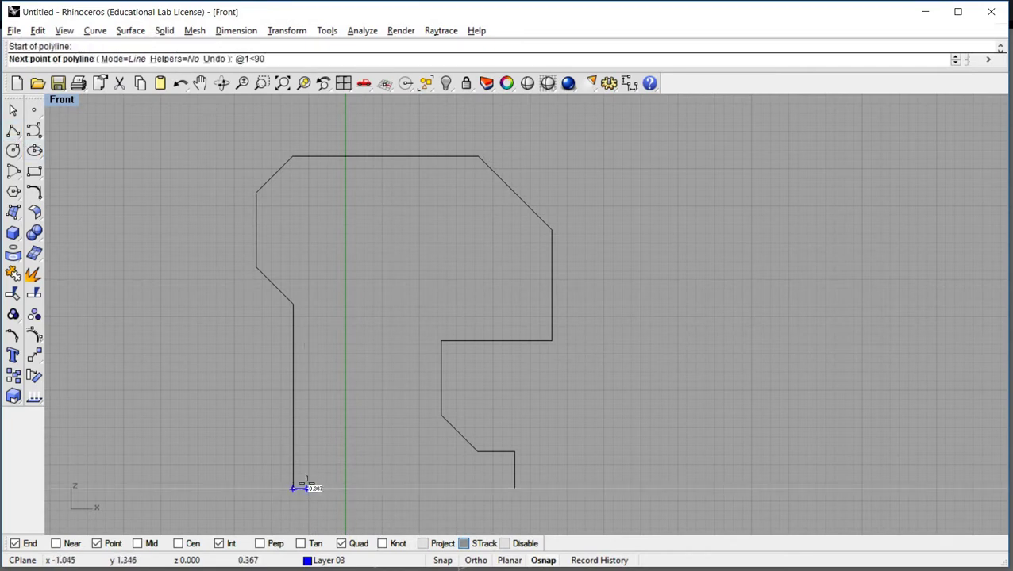
{"action": "key", "text": "Return"}
{"action": "type", "text": "@1"}
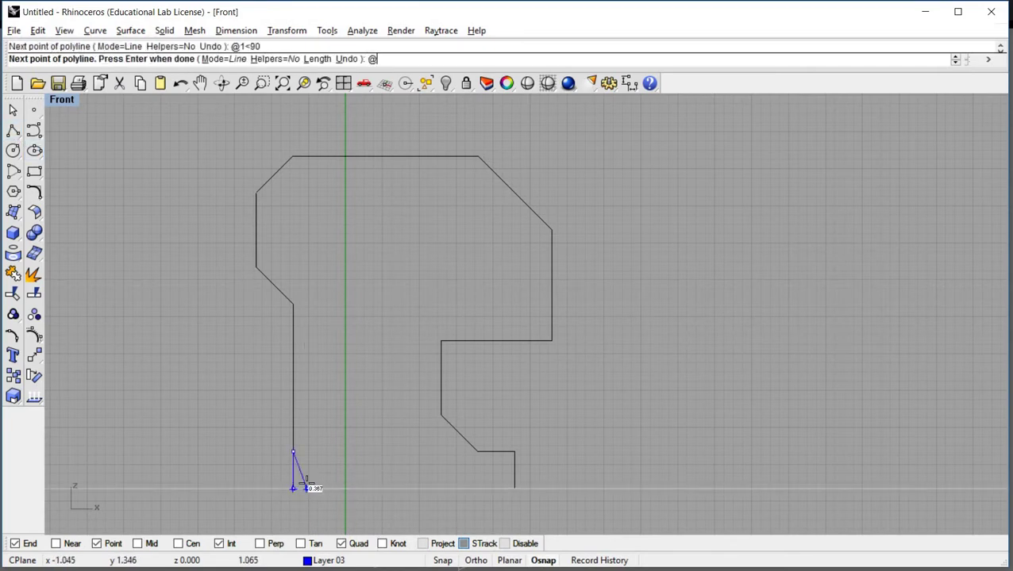
{"action": "type", "text": "<0"}
{"action": "key", "text": "Return"}
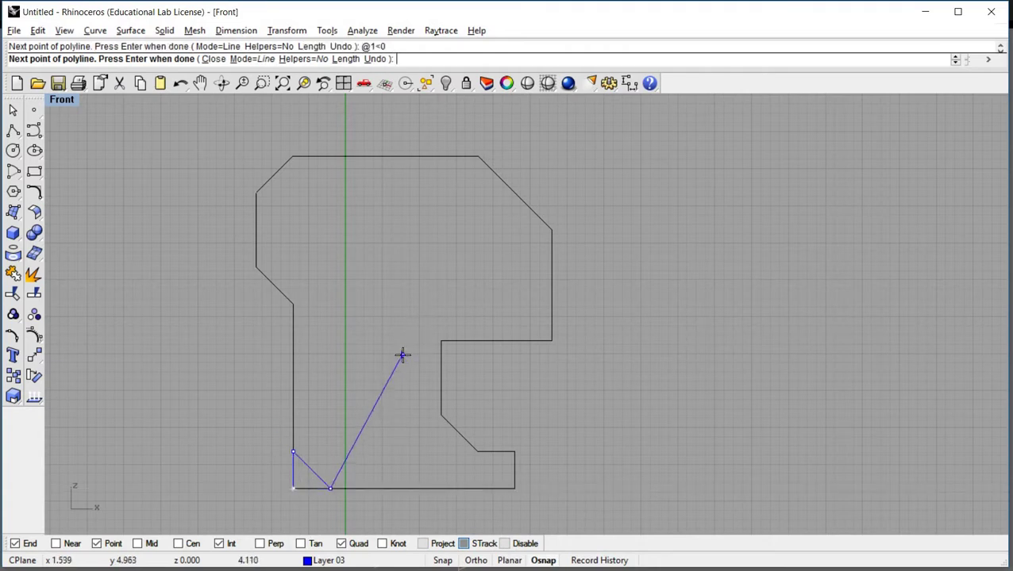
{"action": "key", "text": "Return"}
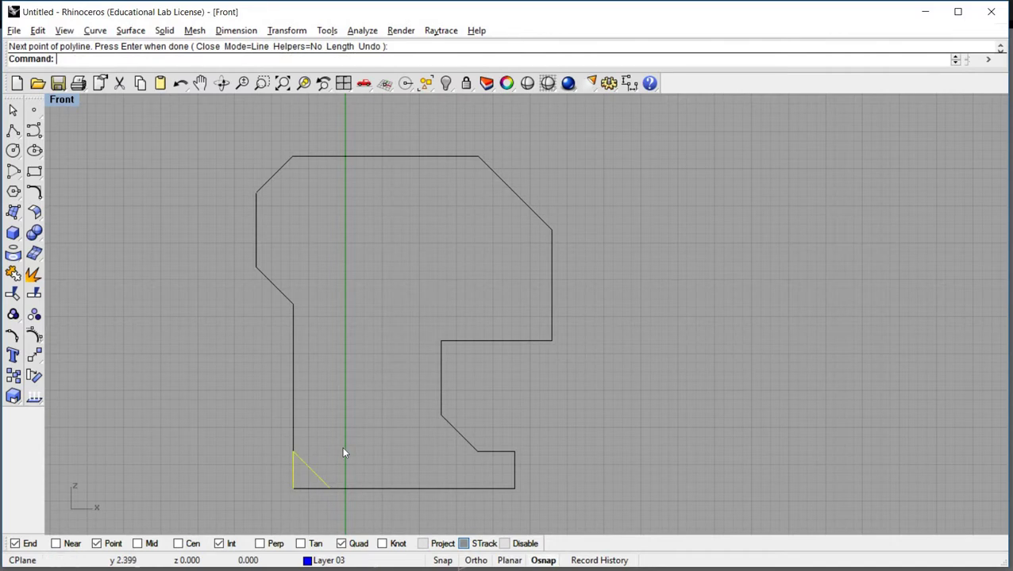
{"action": "key", "text": "Delete"}
Redraw the guide polyline 1 unit up and 1 unit right from the bottom-left corner.
{"action": "key", "text": "Return"}
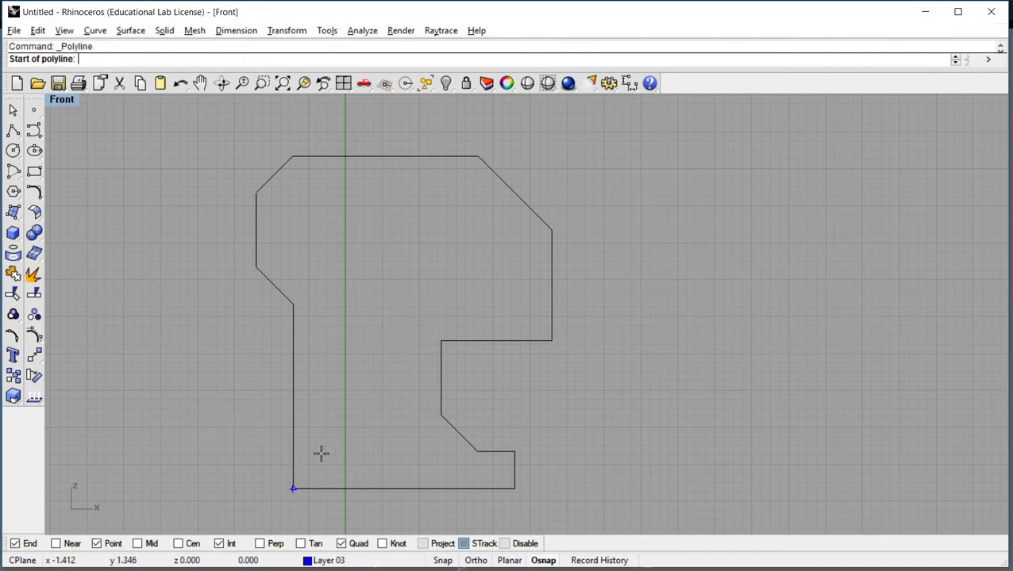
{"action": "left_click", "coordinate": [292, 488]}
{"action": "type", "text": "@1<"}
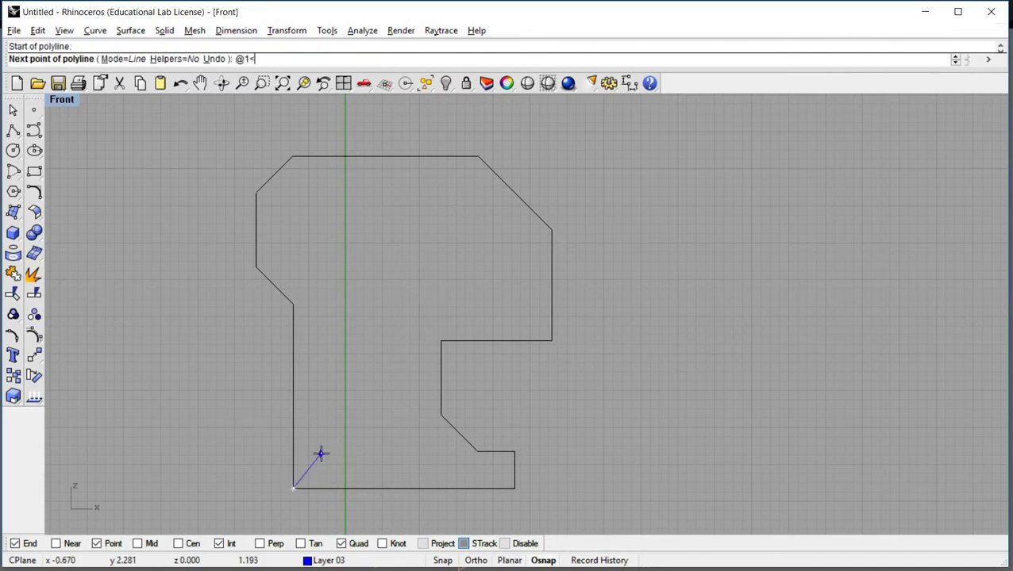
{"action": "type", "text": "90"}
{"action": "key", "text": "Return"}
{"action": "type", "text": "@1<"}
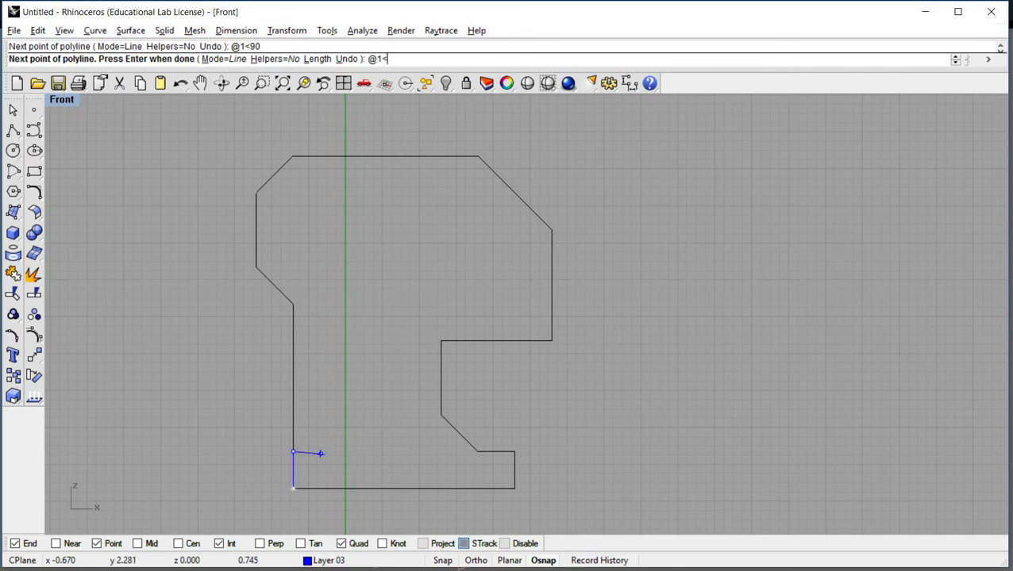
{"action": "key", "text": "Return"}
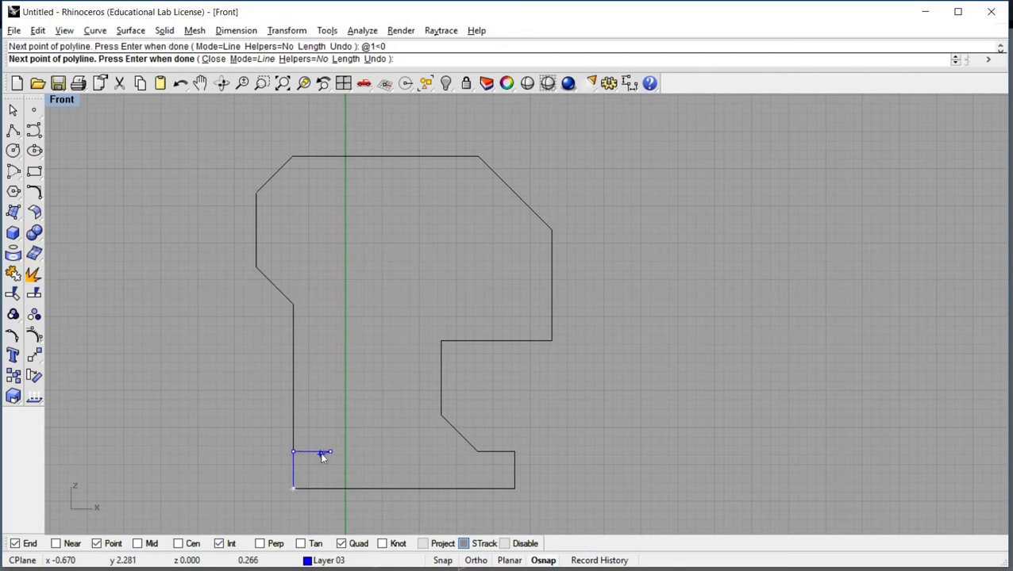
{"action": "key", "text": "Return"}
On the Default layer, draw a diameter-1 circle centred at the guide's end.
{"action": "left_click", "coordinate": [328, 560]}
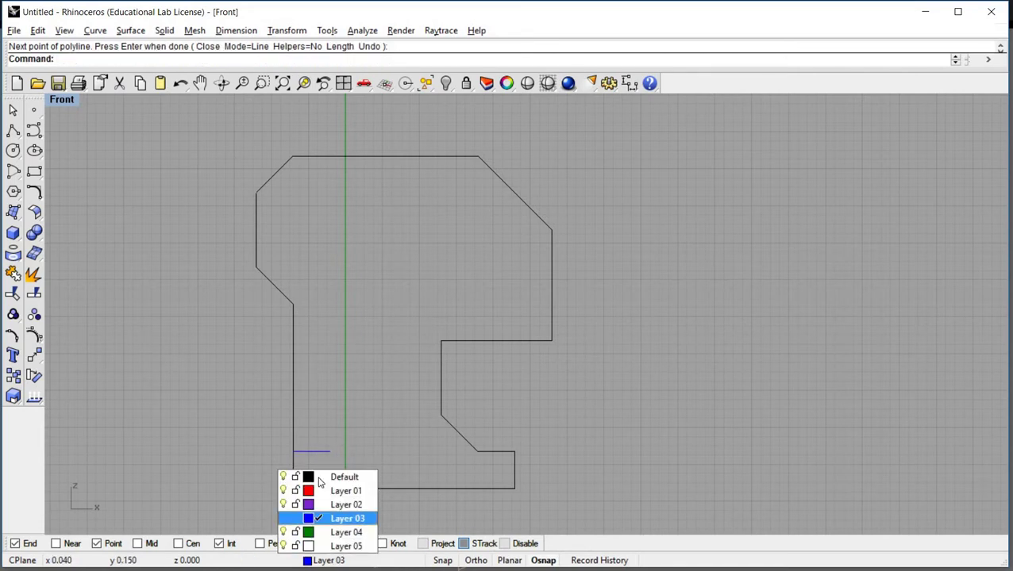
{"action": "left_click", "coordinate": [322, 478]}
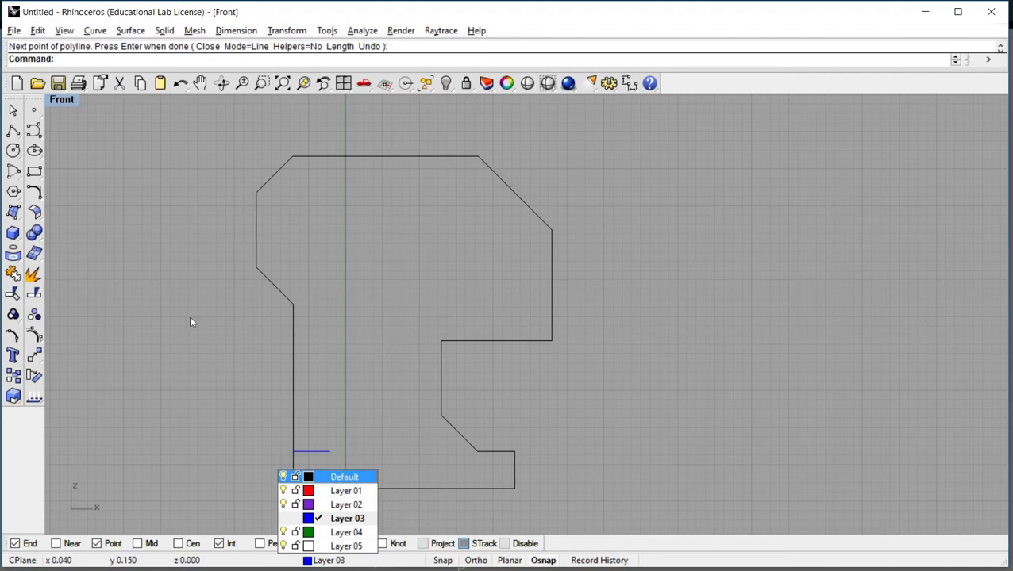
{"action": "left_click", "coordinate": [330, 452]}
{"action": "type", "text": "d"}
{"action": "key", "text": "Return"}
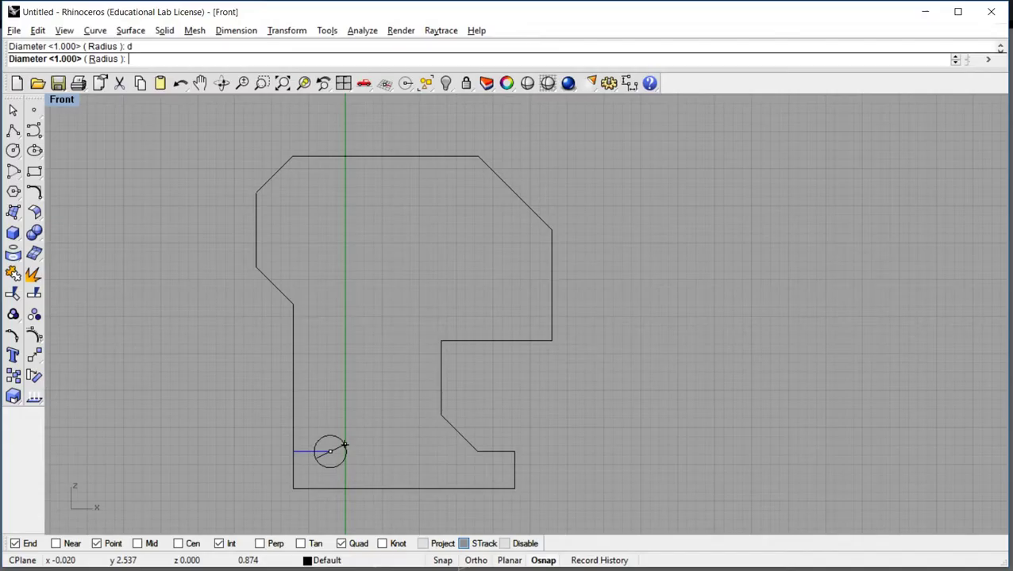
{"action": "key", "text": "Return"}
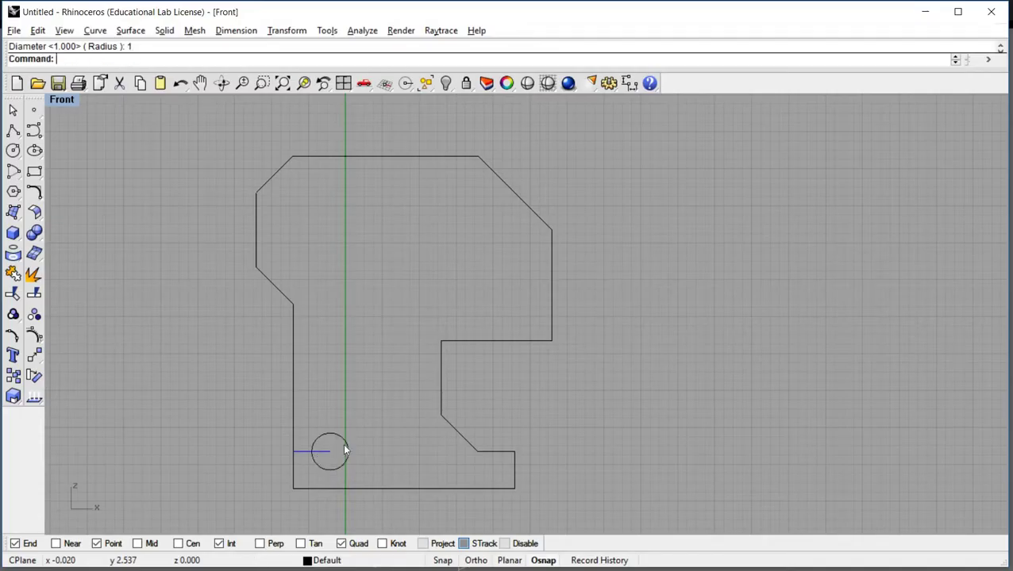
{"action": "right_click_drag", "start_coordinate": [385, 387], "coordinate": [387, 362]}
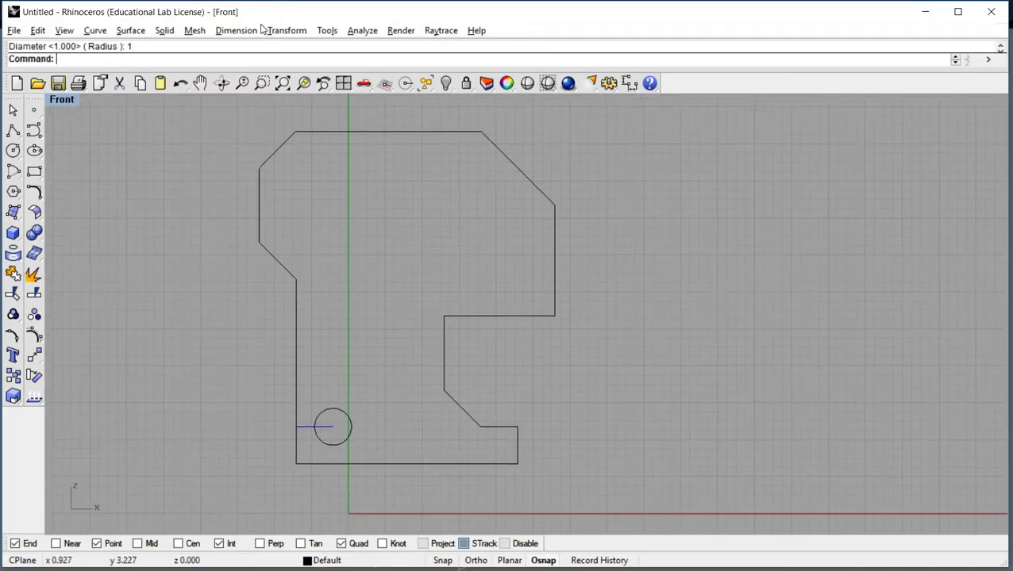
Copy the circle 2 units up (@2<90).
{"action": "left_click", "coordinate": [286, 30]}
{"action": "left_click", "coordinate": [298, 63]}
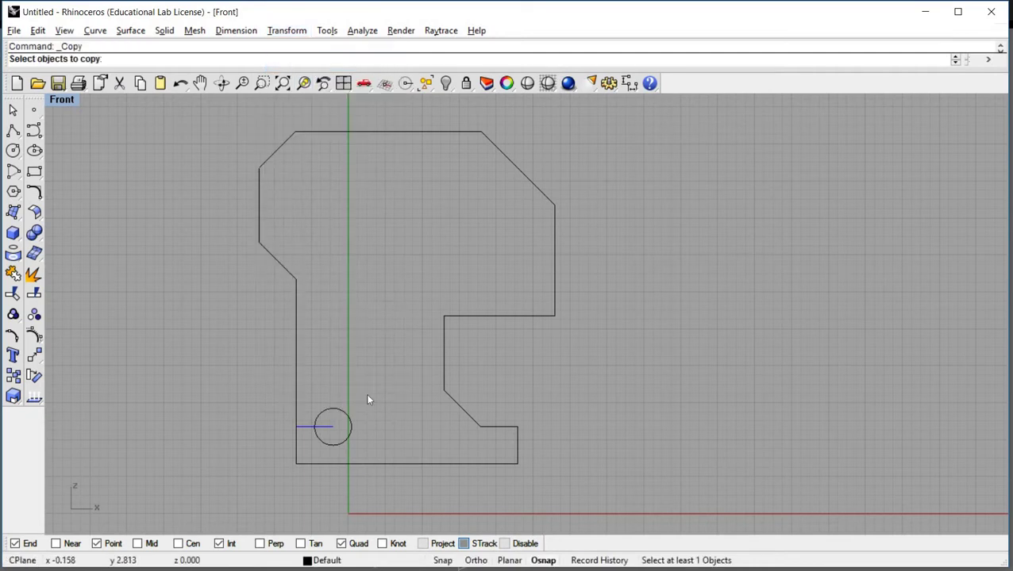
{"action": "left_click", "coordinate": [346, 412]}
{"action": "key", "text": "Return"}
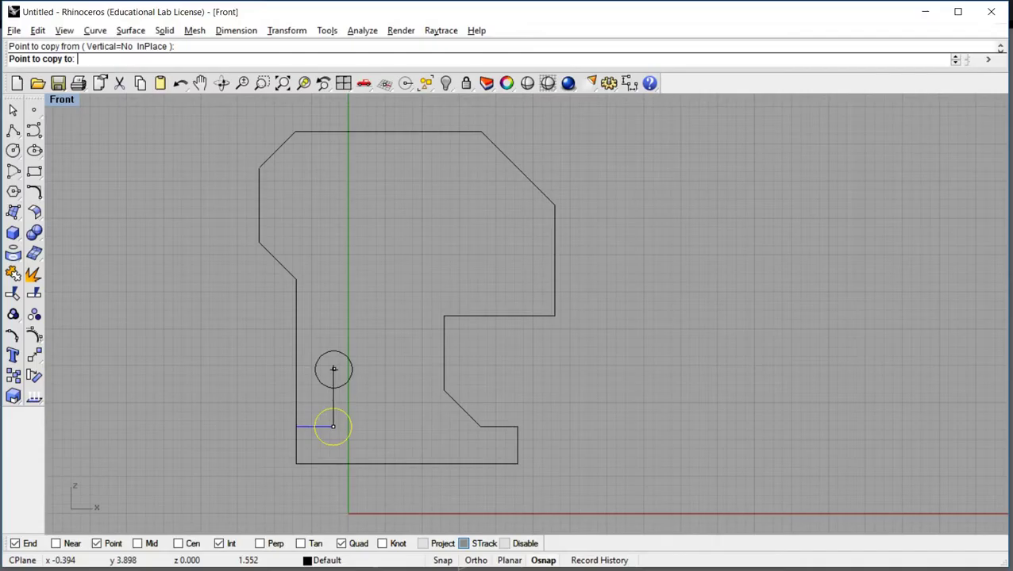
{"action": "type", "text": "@2<90"}
{"action": "key", "text": "Return"}
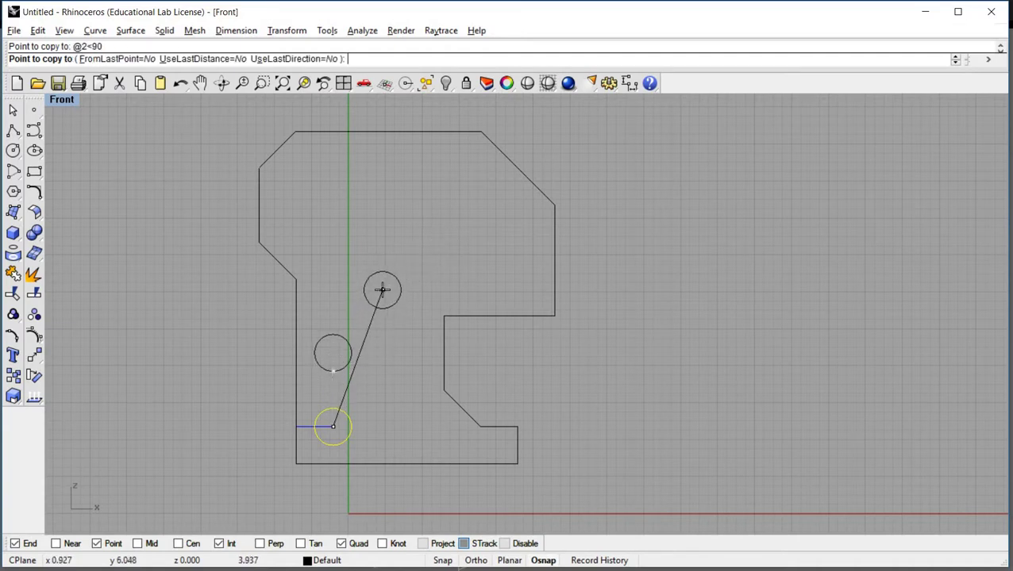
{"action": "key", "text": "Return"}
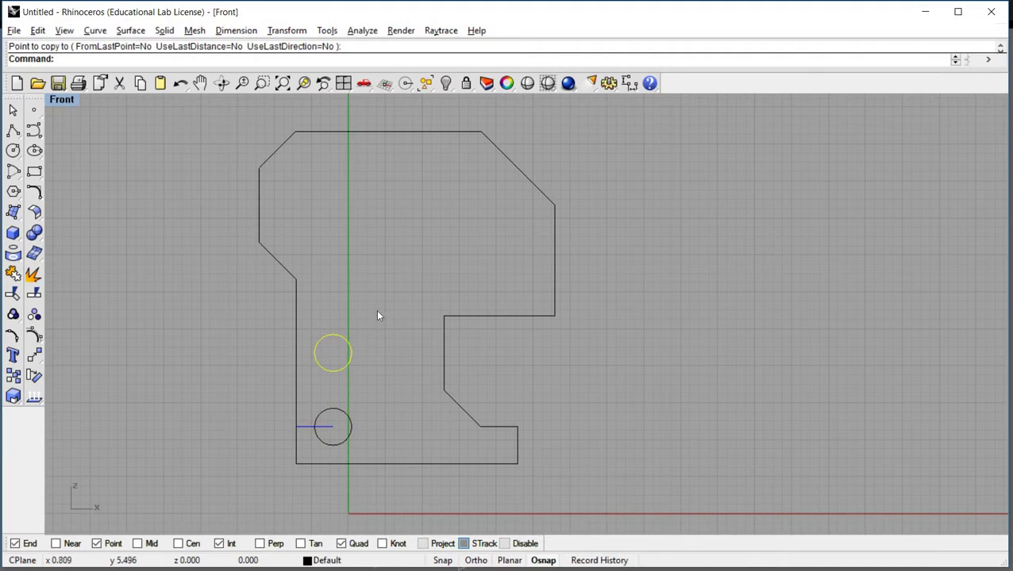
{"action": "left_click", "coordinate": [376, 309]}
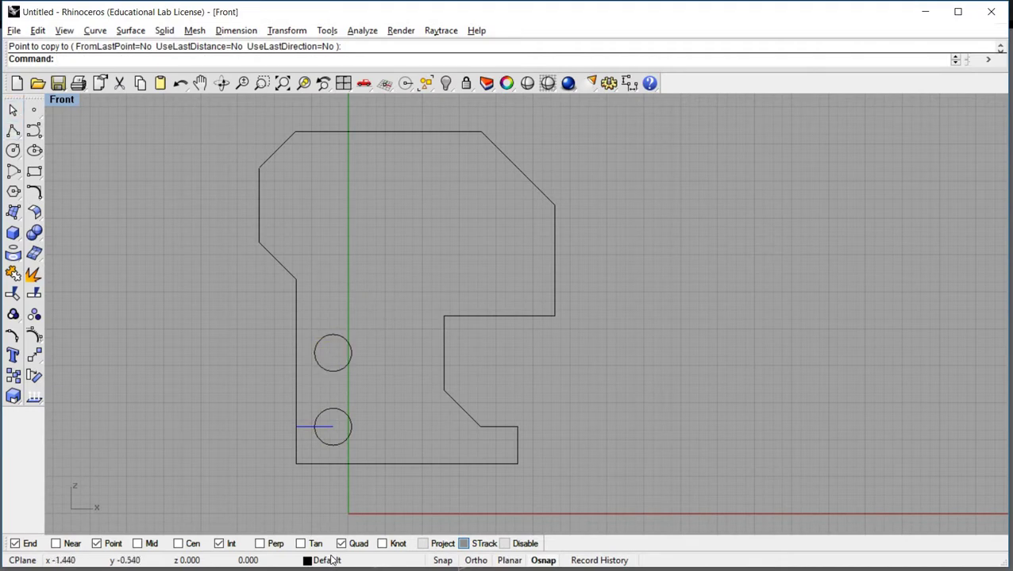
{"action": "left_click", "coordinate": [332, 560]}
{"action": "left_click", "coordinate": [395, 423]}
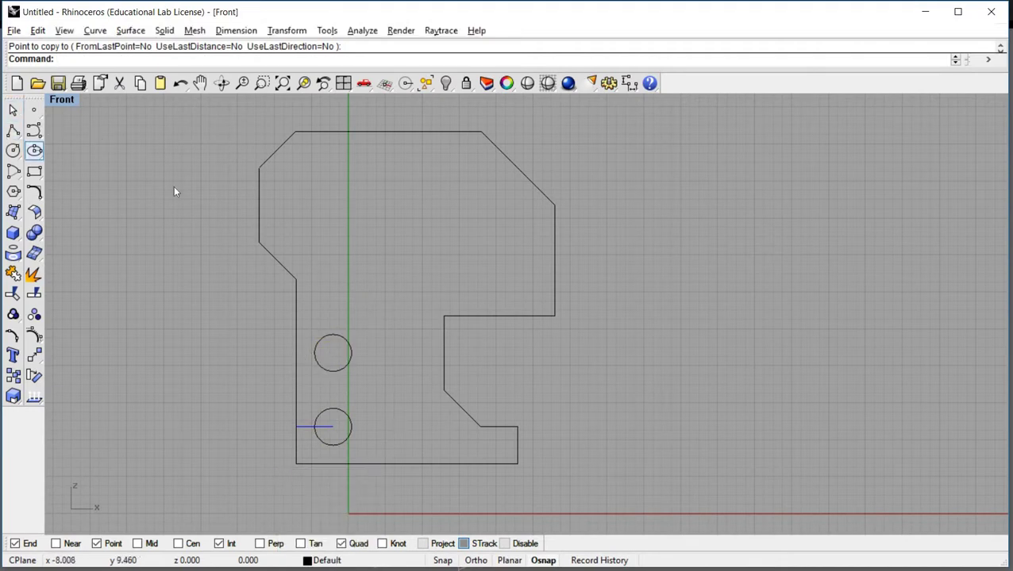
{"action": "key", "text": "Return"}
With the Cen osnap on, copy the middle circle 2 units higher.
{"action": "left_click", "coordinate": [286, 30]}
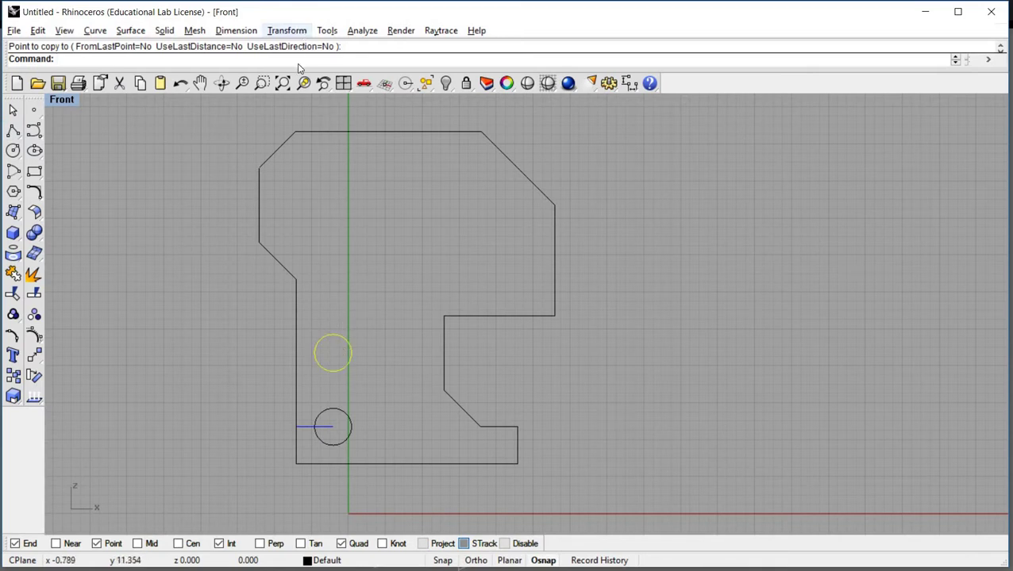
{"action": "left_click", "coordinate": [300, 63]}
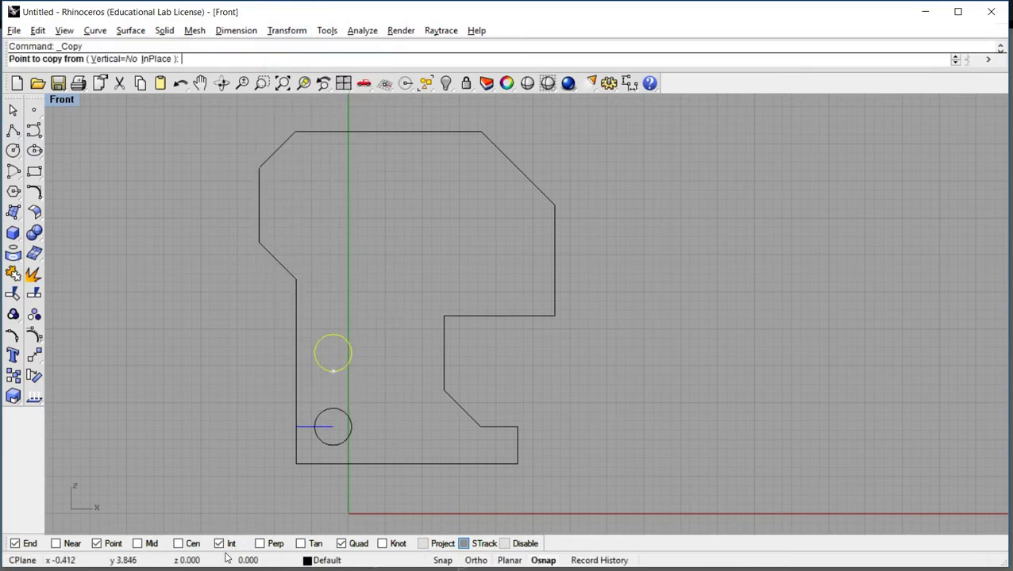
{"action": "left_click", "coordinate": [178, 544]}
{"action": "left_click", "coordinate": [333, 353]}
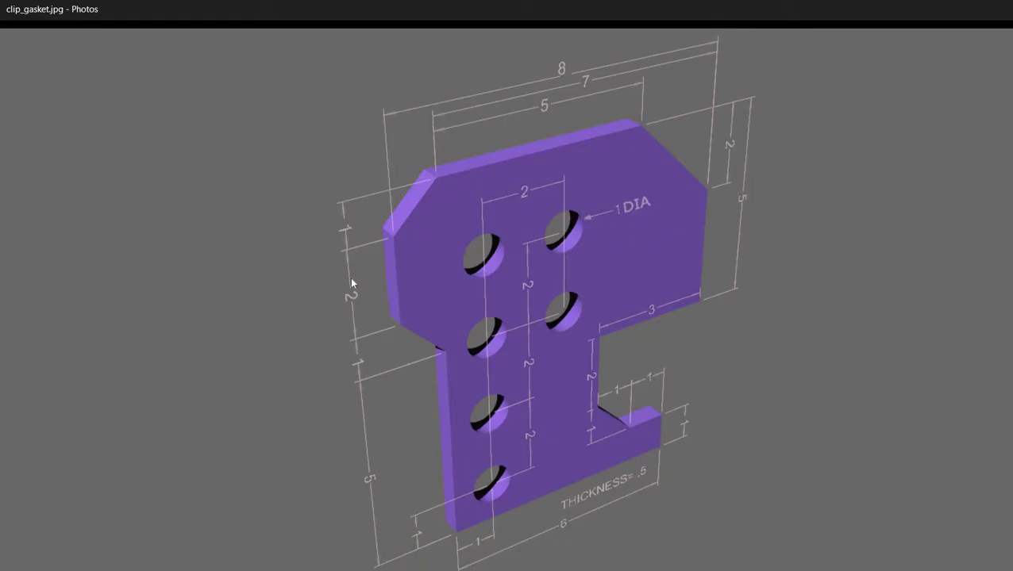
{"action": "type", "text": "<90"}
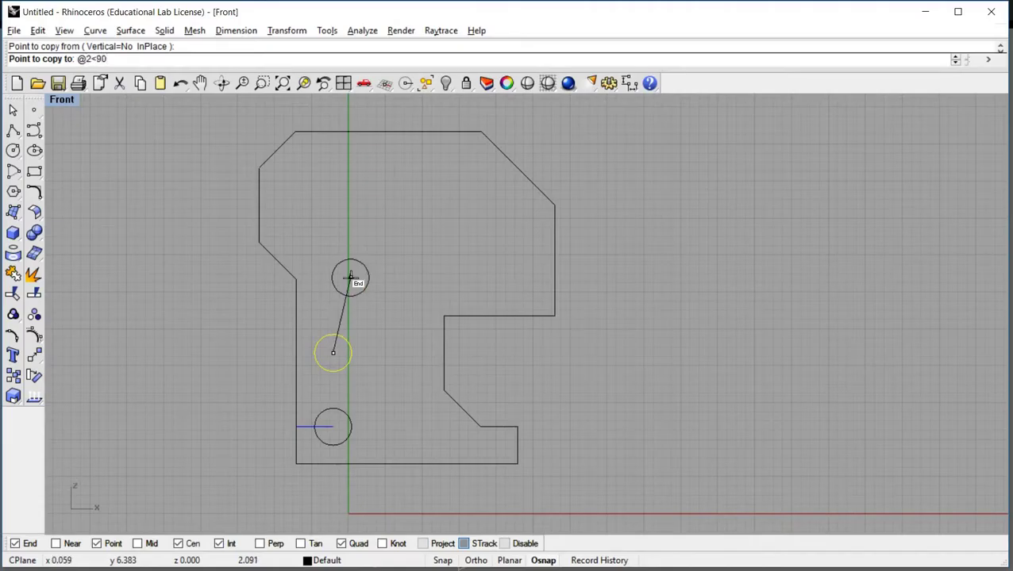
{"action": "key", "text": "Return"}
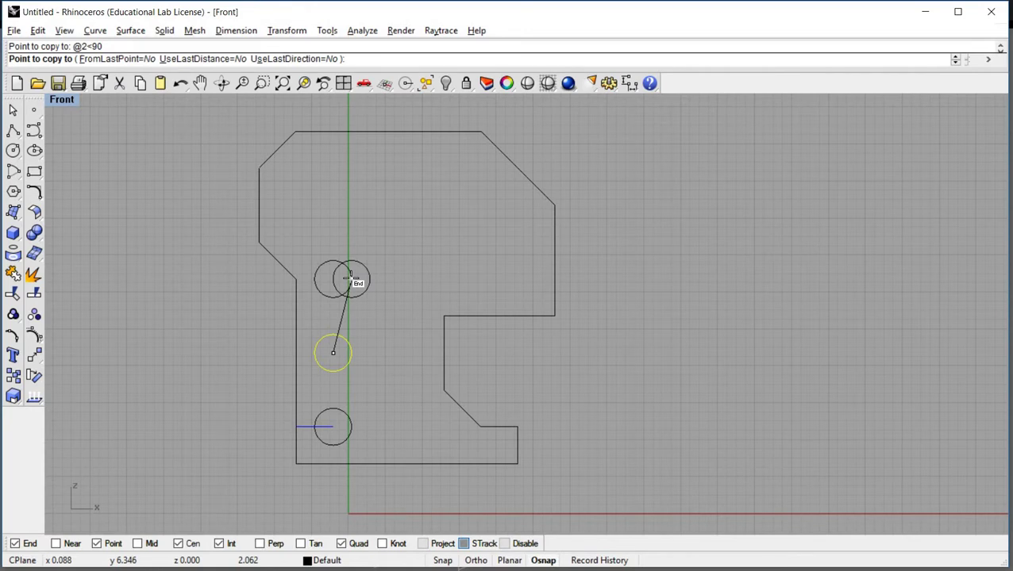
{"action": "key", "text": "Return"}
Copy the top circle another 2 units up to complete the four-hole column.
{"action": "left_click", "coordinate": [354, 274]}
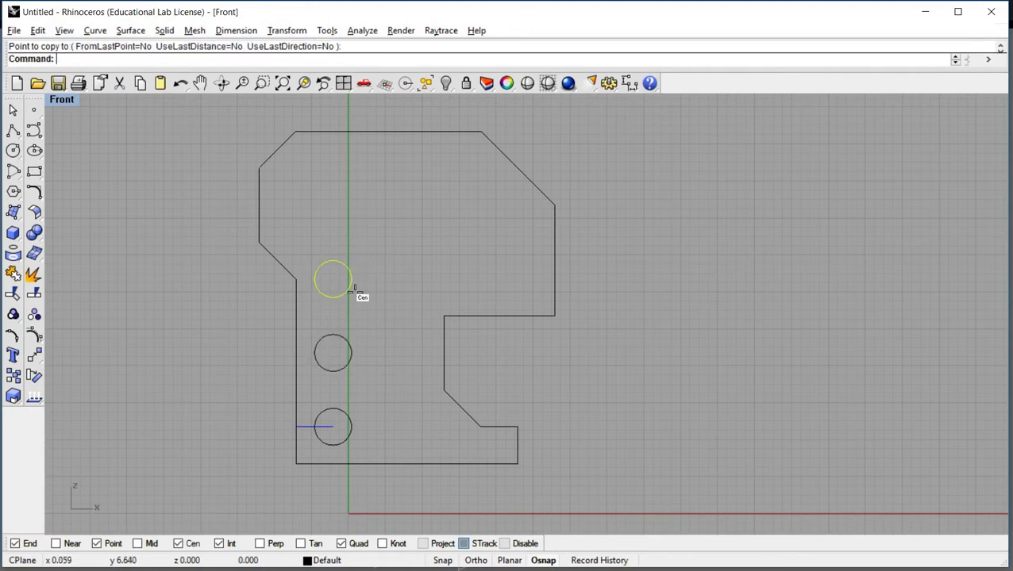
{"action": "key", "text": "Return"}
{"action": "left_click", "coordinate": [347, 291]}
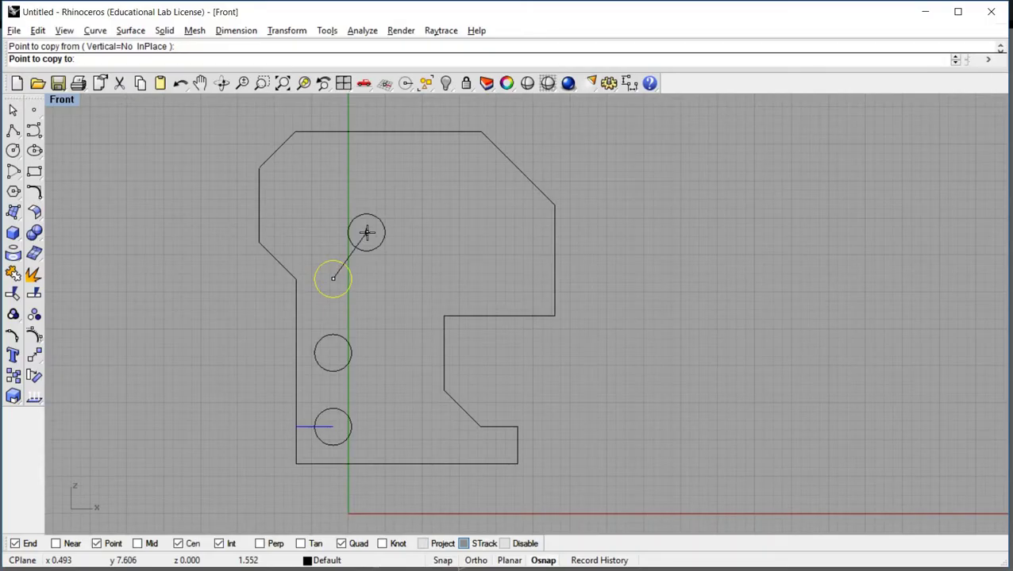
{"action": "type", "text": "@2<"}
{"action": "type", "text": "90"}
{"action": "key", "text": "Return"}
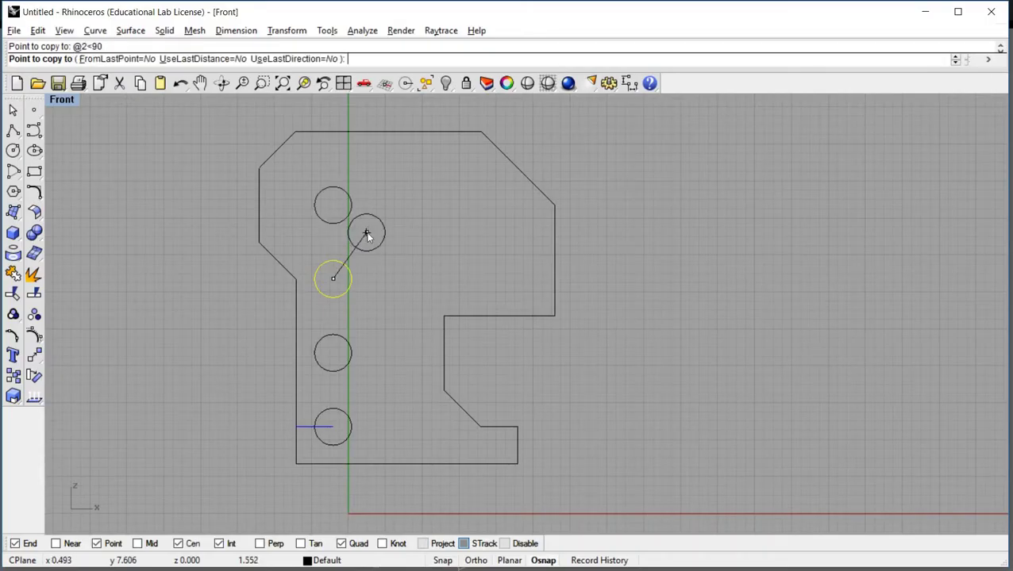
{"action": "key", "text": "Return"}
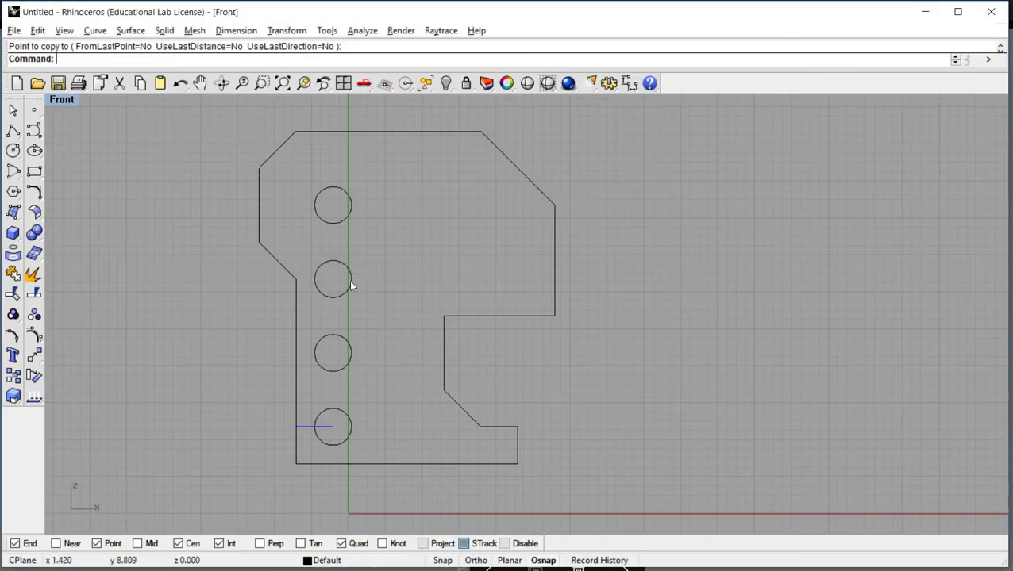
{"action": "left_click_drag", "start_coordinate": [305, 186], "coordinate": [384, 302]}
Copy the two upper 1-unit holes 2 units to the right (@2<0).
{"action": "left_click", "coordinate": [286, 30]}
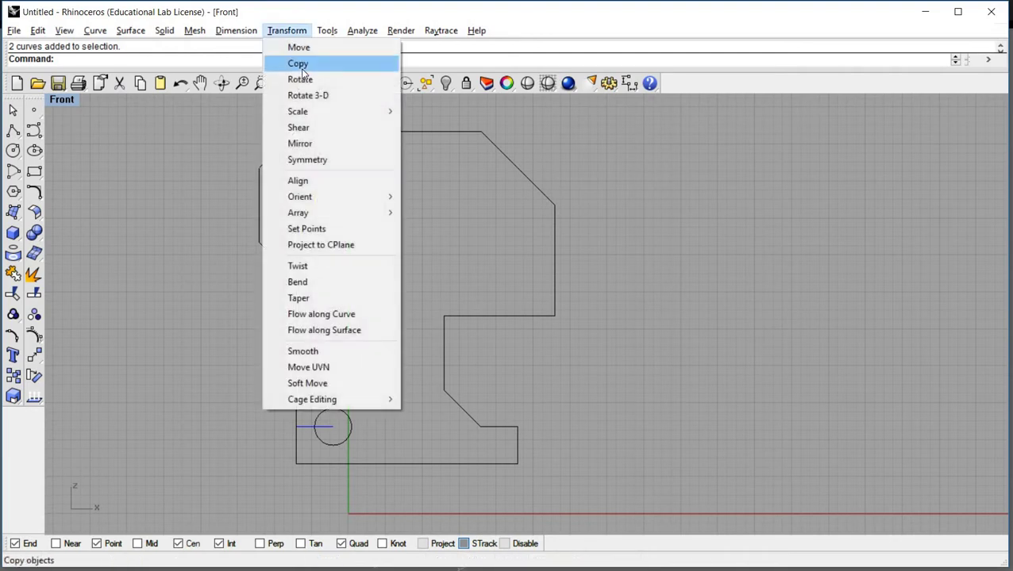
{"action": "left_click", "coordinate": [298, 63]}
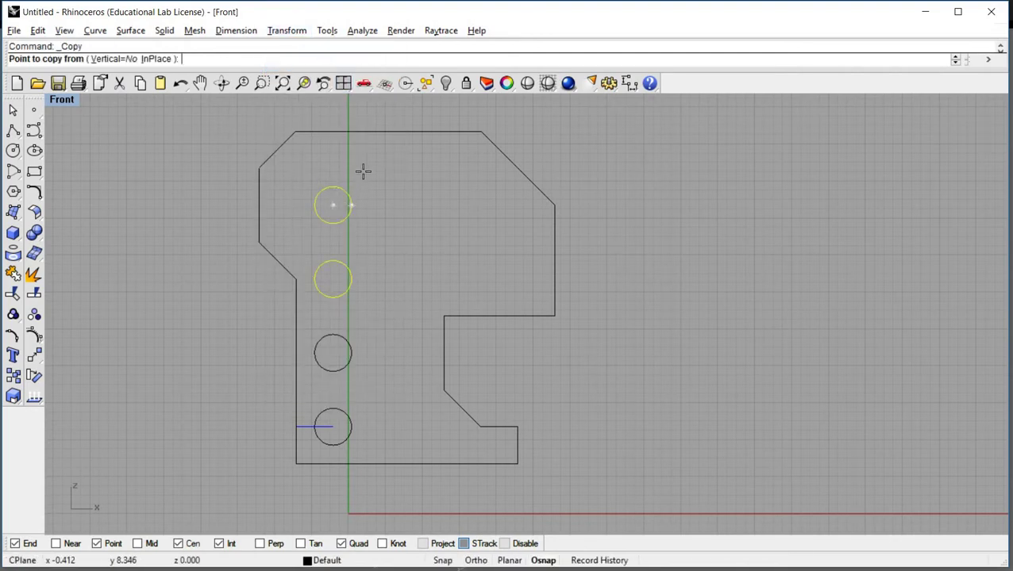
{"action": "left_click", "coordinate": [363, 171]}
{"action": "type", "text": "@2"}
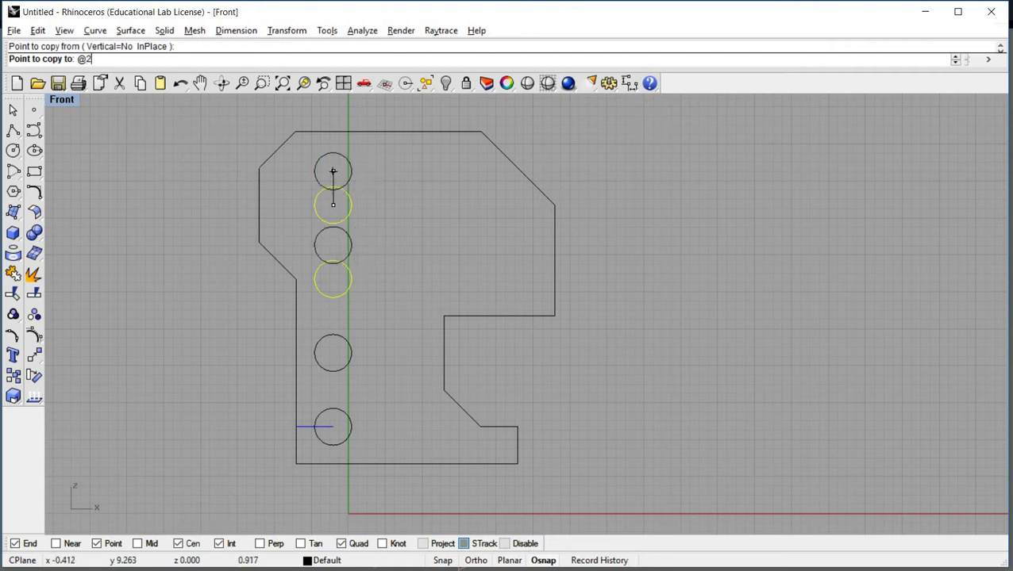
{"action": "type", "text": "<0"}
{"action": "key", "text": "Return"}
{"action": "key", "text": "Return"}
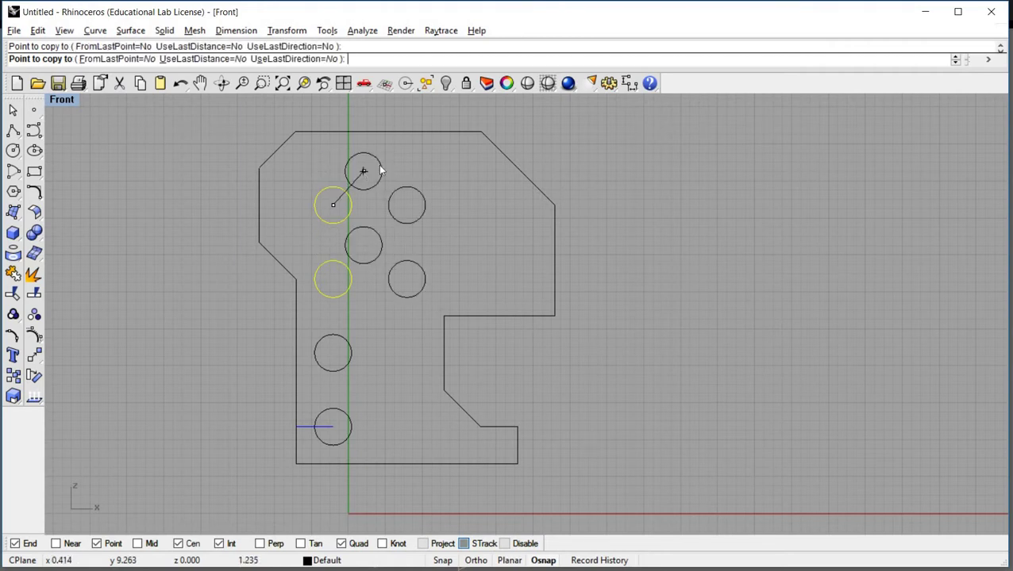
{"action": "key", "text": "Escape"}
Delete the stray blue line at the bottom hole and make Layer 03 current.
{"action": "right_click_drag", "start_coordinate": [492, 238], "coordinate": [516, 244]}
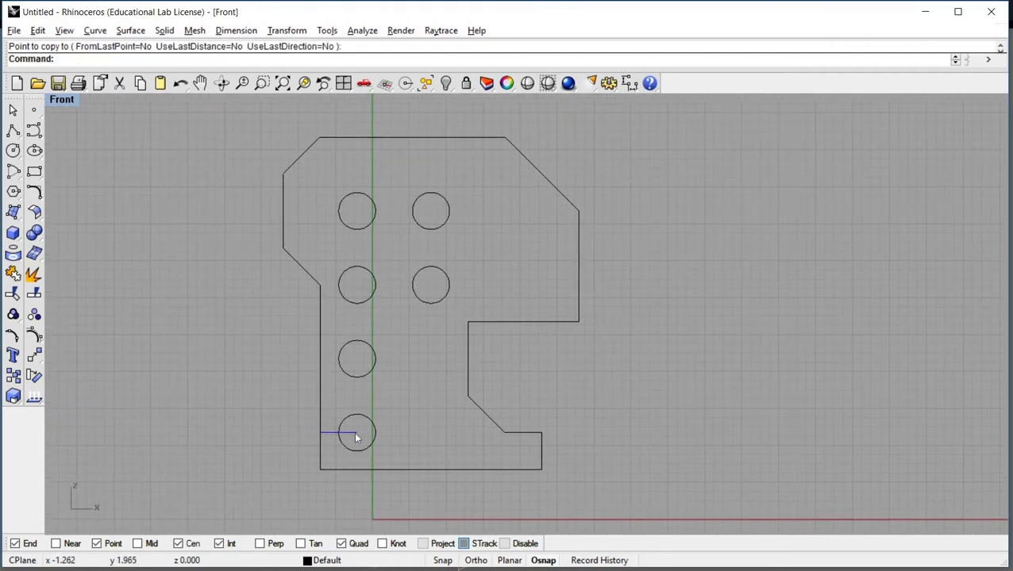
{"action": "key", "text": "Delete"}
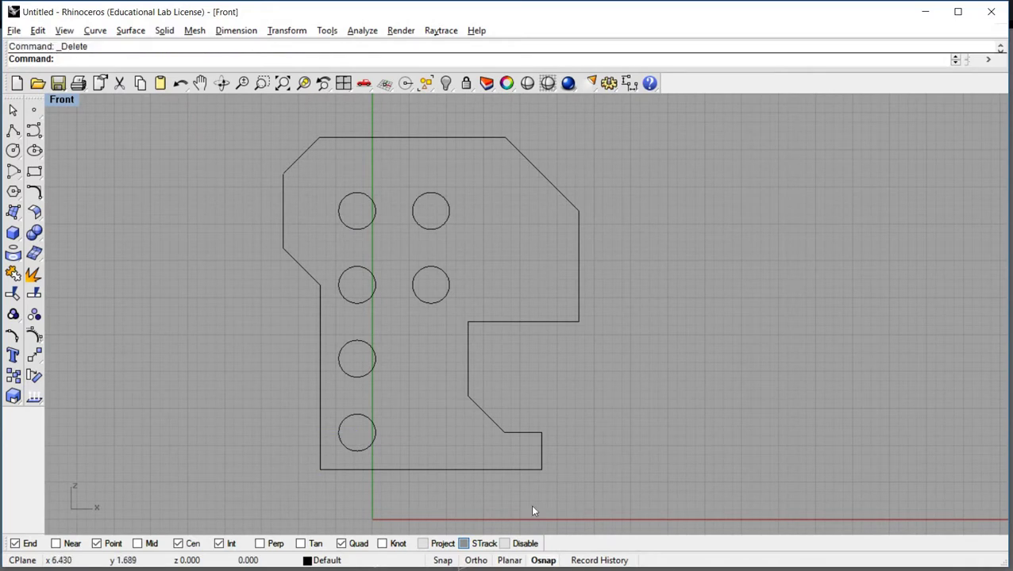
{"action": "right_click_drag", "start_coordinate": [425, 436], "coordinate": [376, 454]}
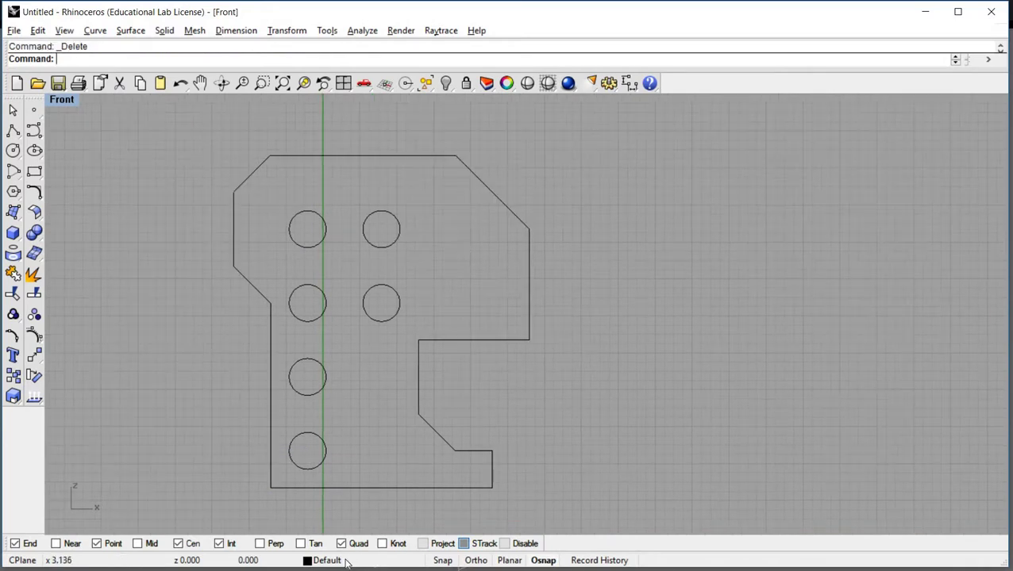
{"action": "left_click", "coordinate": [325, 560]}
{"action": "left_click", "coordinate": [337, 517]}
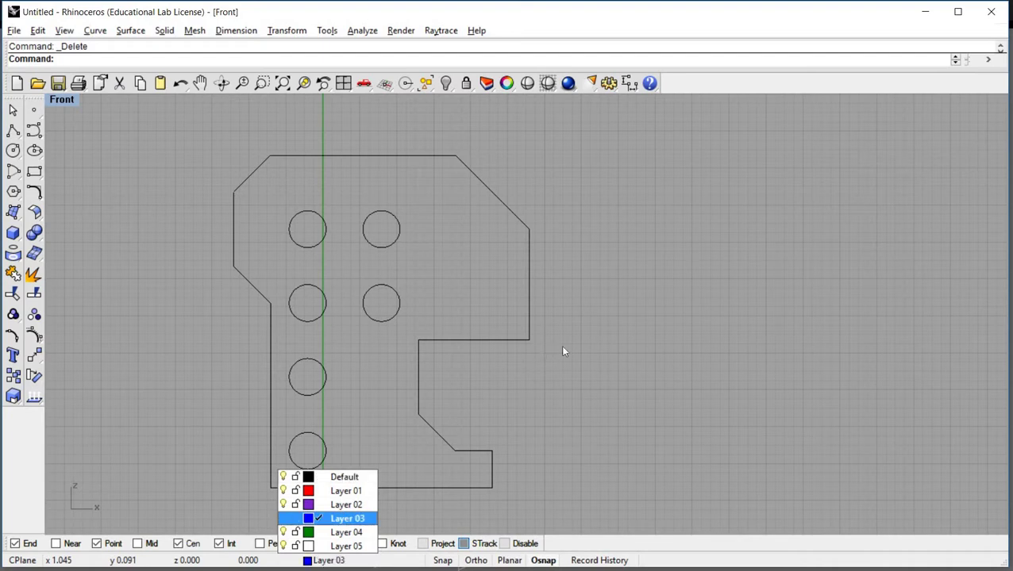
{"action": "right_click_drag", "start_coordinate": [531, 346], "coordinate": [500, 349]}
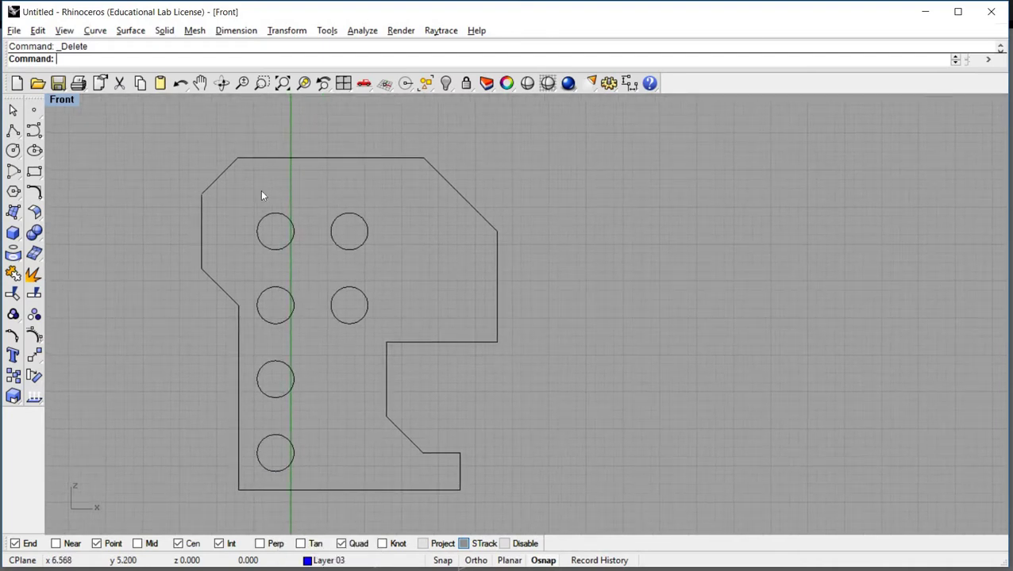
Draw rightward projection lines from the top-right corner, the chamfer's lower corner and the notch's upper corner.
{"action": "left_click", "coordinate": [95, 30]}
{"action": "left_click", "coordinate": [349, 85]}
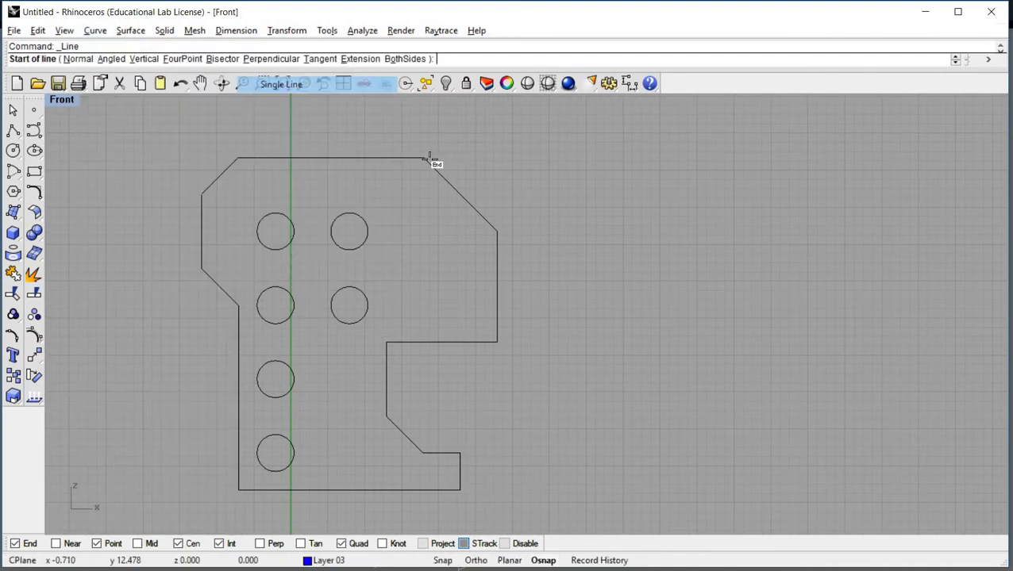
{"action": "left_click", "coordinate": [423, 158]}
{"action": "left_click", "coordinate": [813, 161]}
{"action": "key", "text": "Return"}
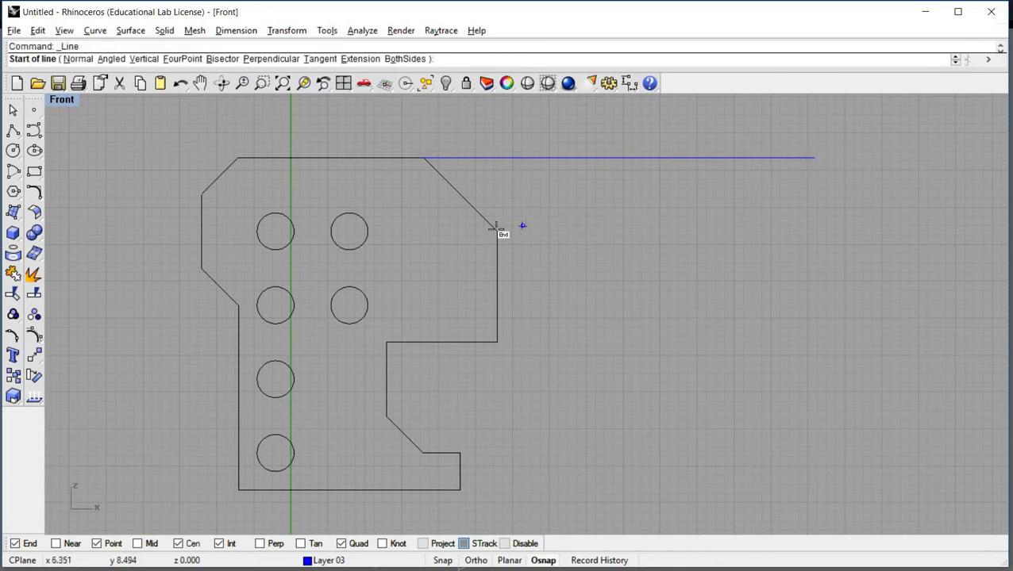
{"action": "left_click", "coordinate": [497, 231]}
{"action": "left_click", "coordinate": [678, 298]}
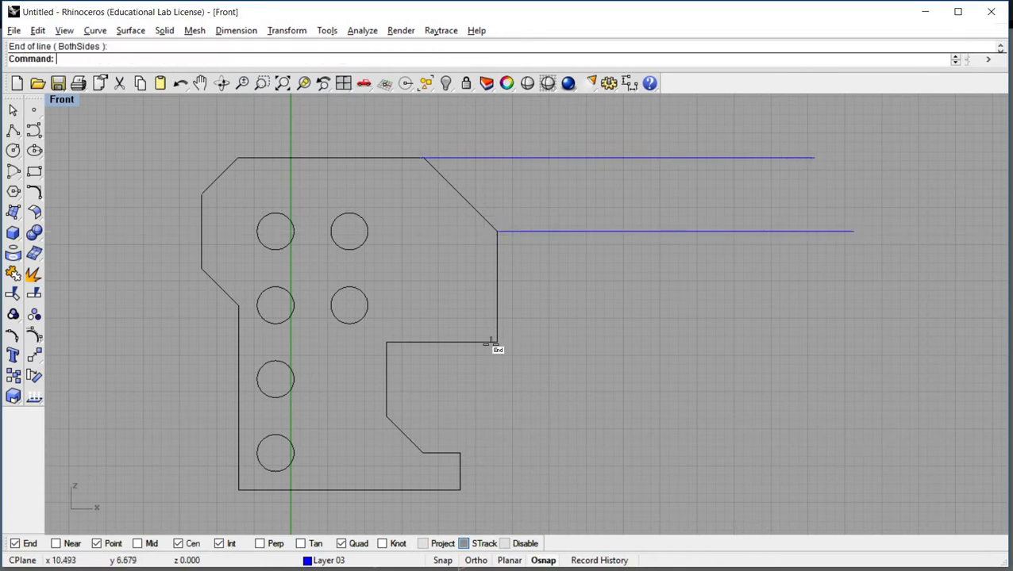
{"action": "key", "text": "Return"}
{"action": "left_click", "coordinate": [497, 342]}
{"action": "left_click", "coordinate": [890, 354]}
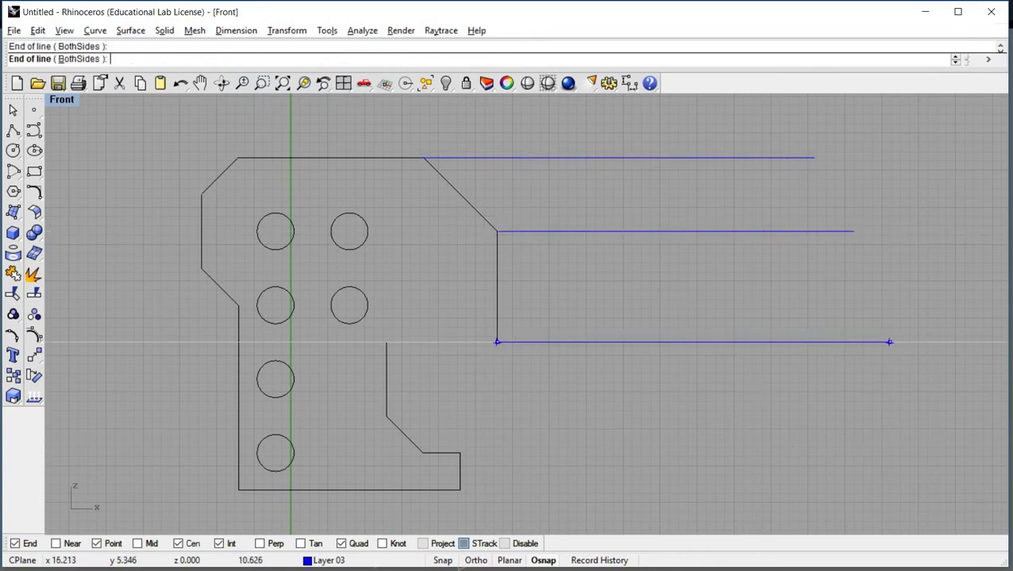
Draw three more rightward projection lines from the notch's lower, step and bottom-right corners.
{"action": "key", "text": "Return"}
{"action": "left_click", "coordinate": [388, 417]}
{"action": "left_click", "coordinate": [913, 417]}
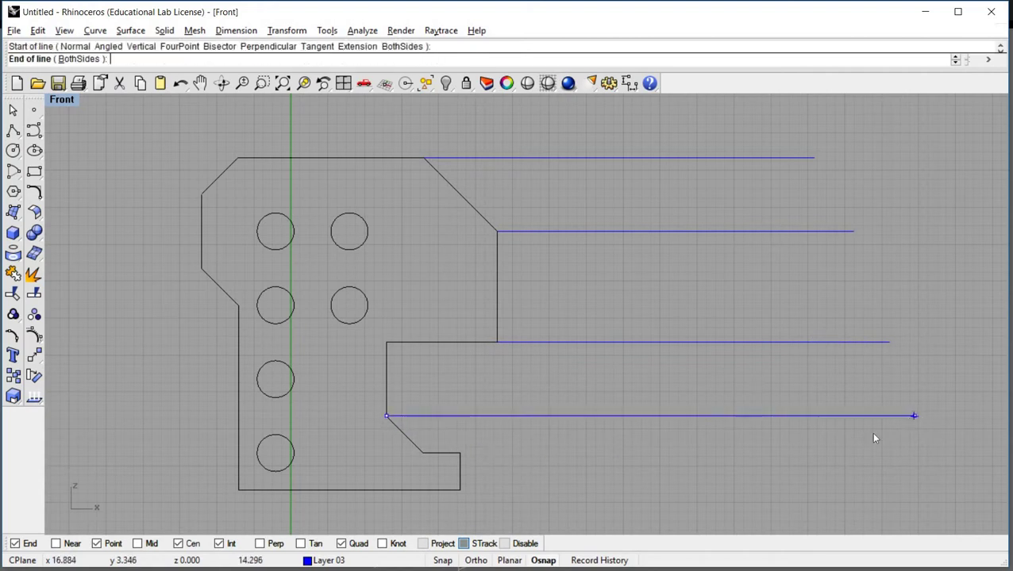
{"action": "key", "text": "Return"}
{"action": "left_click", "coordinate": [460, 453]}
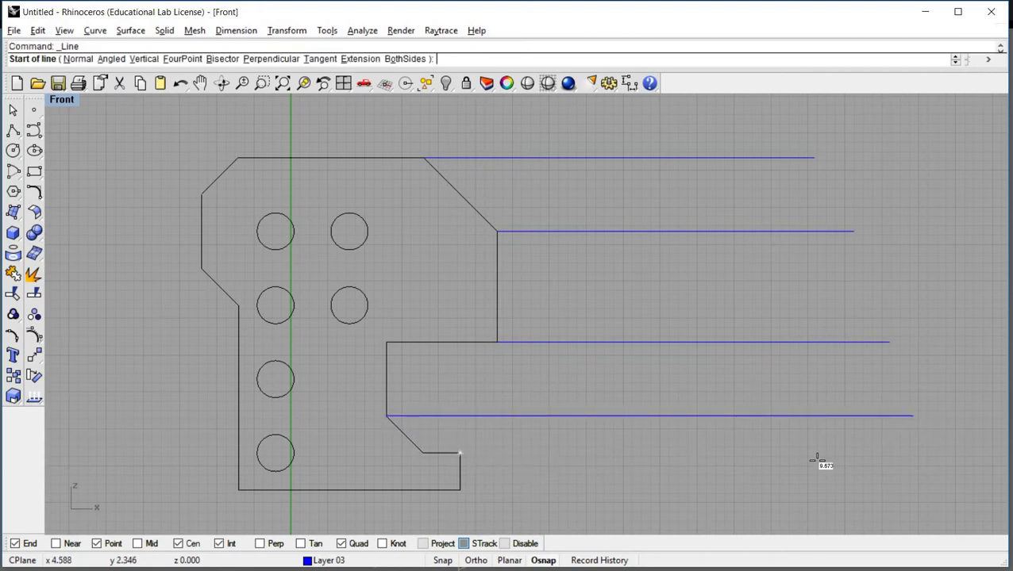
{"action": "left_click", "coordinate": [893, 454]}
{"action": "key", "text": "Return"}
{"action": "left_click", "coordinate": [462, 491]}
{"action": "left_click", "coordinate": [899, 492]}
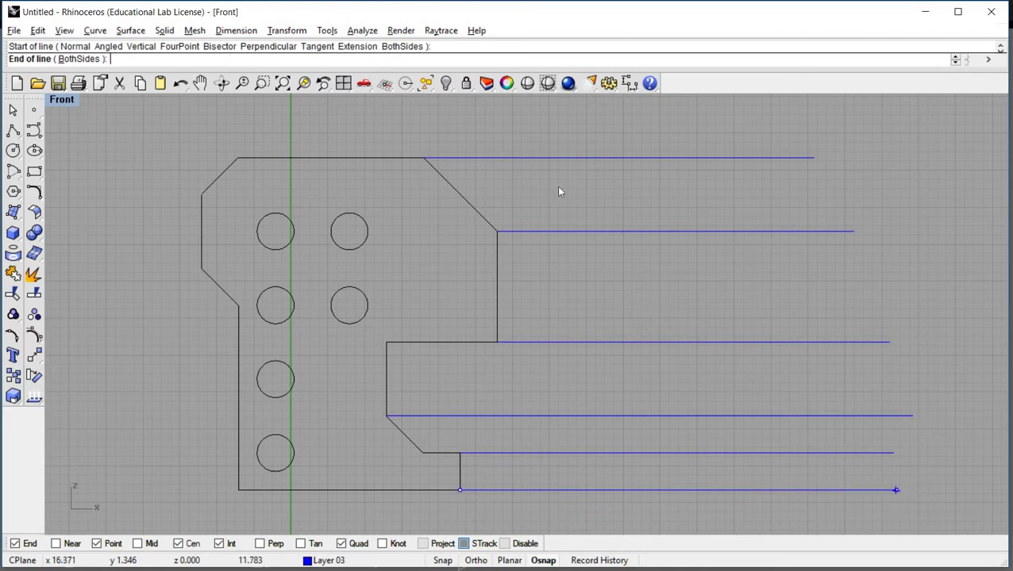
Draw vertical projection lines upward from the right chamfer's lower and upper corners.
{"action": "right_click_drag", "start_coordinate": [555, 254], "coordinate": [592, 288]}
{"action": "key", "text": "Return"}
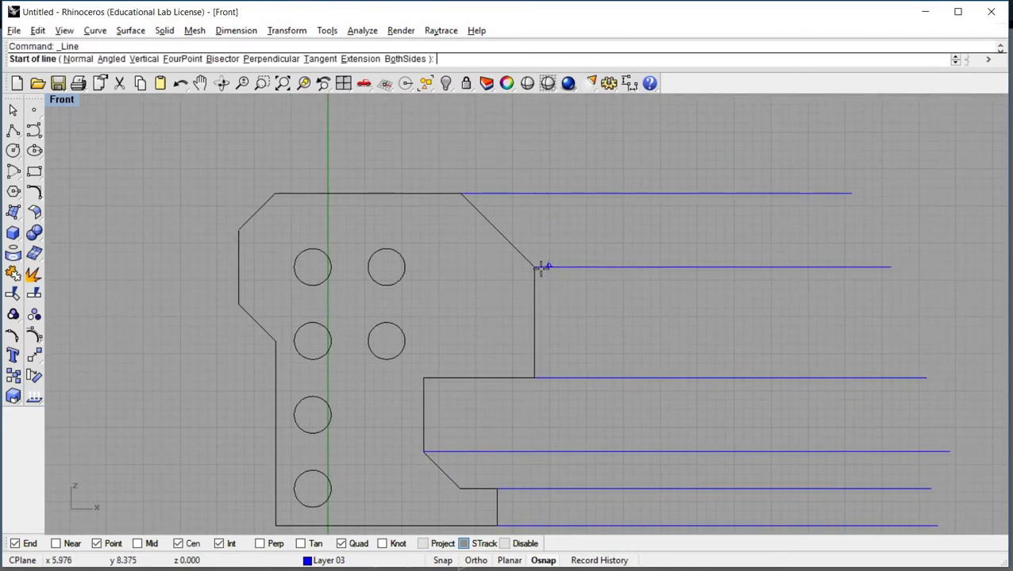
{"action": "left_click", "coordinate": [534, 268]}
{"action": "scroll", "coordinate": [516, 179], "scroll_direction": "down", "scroll_amount": 2}
{"action": "left_click", "coordinate": [514, 109]}
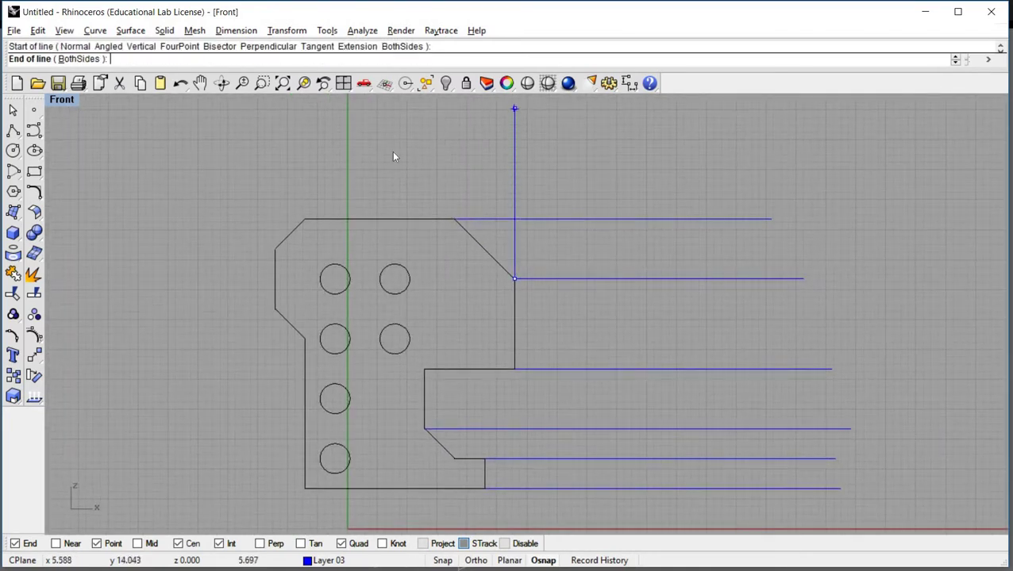
{"action": "key", "text": "Return"}
{"action": "left_click", "coordinate": [454, 219]}
{"action": "left_click", "coordinate": [454, 107]}
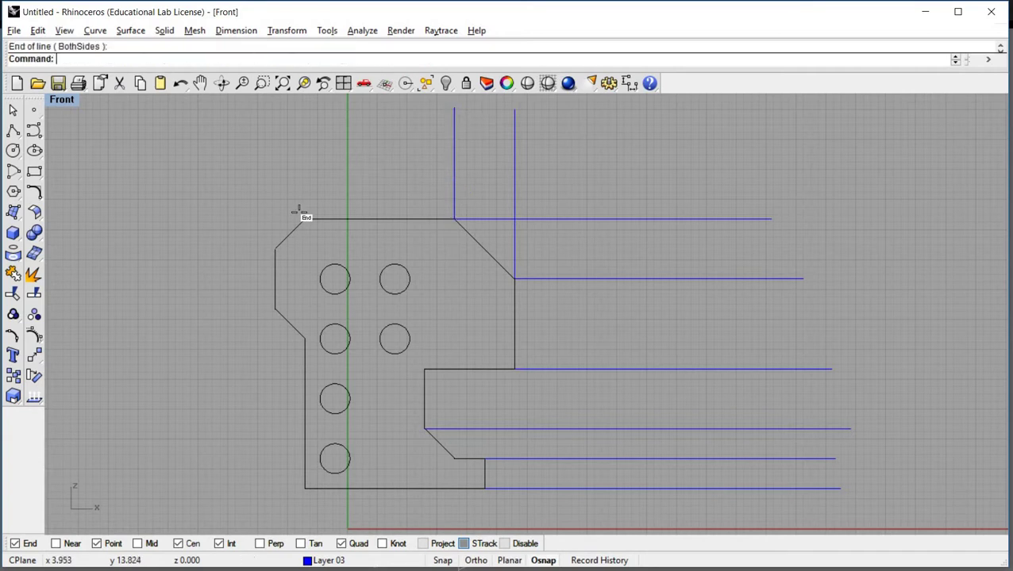
Draw upward projection lines from the top-left corner and the left chamfer's lower corner.
{"action": "key", "text": "Return"}
{"action": "left_click", "coordinate": [305, 219]}
{"action": "left_click", "coordinate": [305, 108]}
{"action": "key", "text": "Return"}
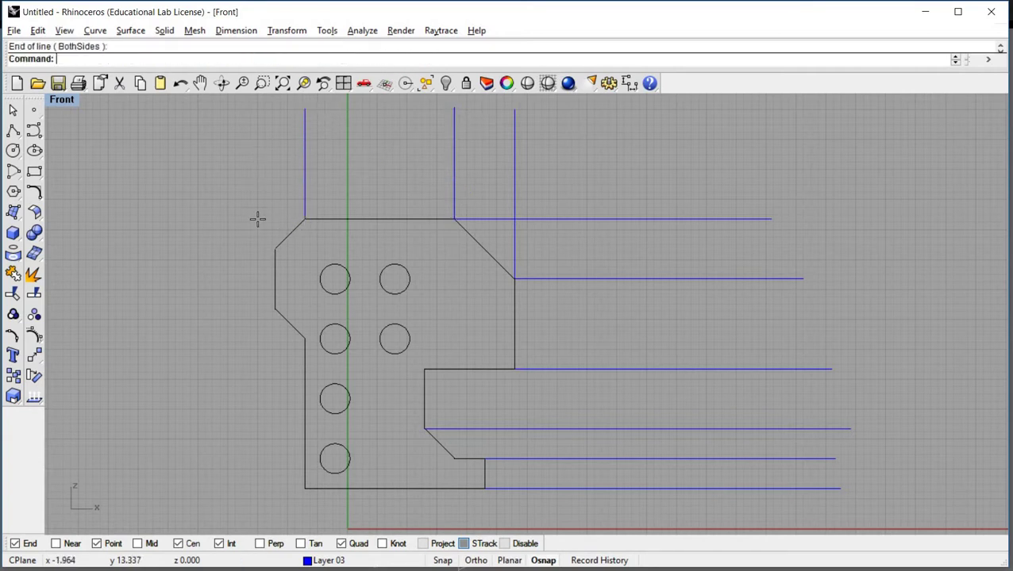
{"action": "left_click", "coordinate": [272, 249]}
{"action": "left_click", "coordinate": [275, 109]}
{"action": "right_click_drag", "start_coordinate": [615, 209], "coordinate": [606, 213]}
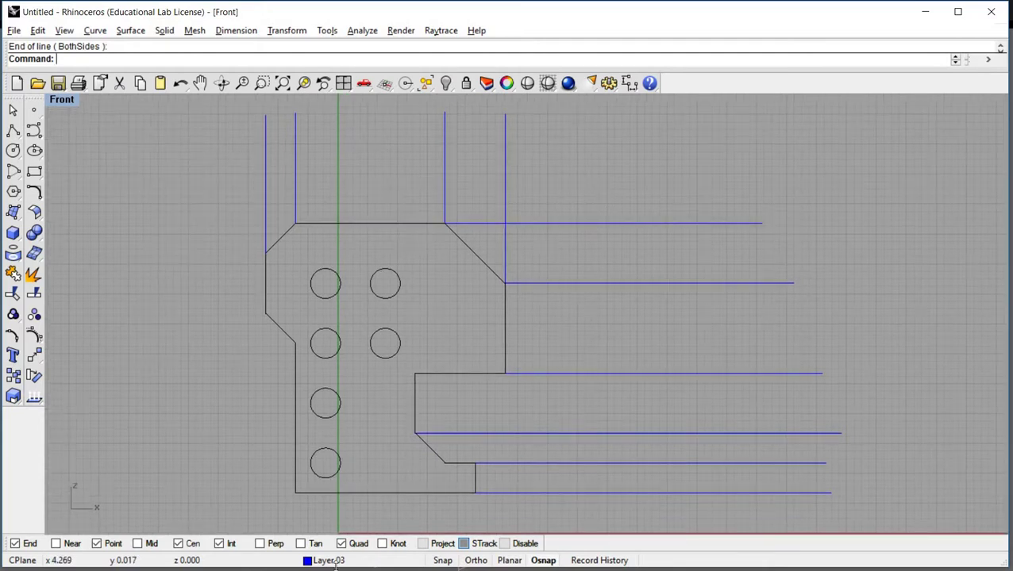
On Default with Near snap on, draw a line across the upward projections, then check the reference.
{"action": "left_click", "coordinate": [329, 560]}
{"action": "left_click", "coordinate": [345, 477]}
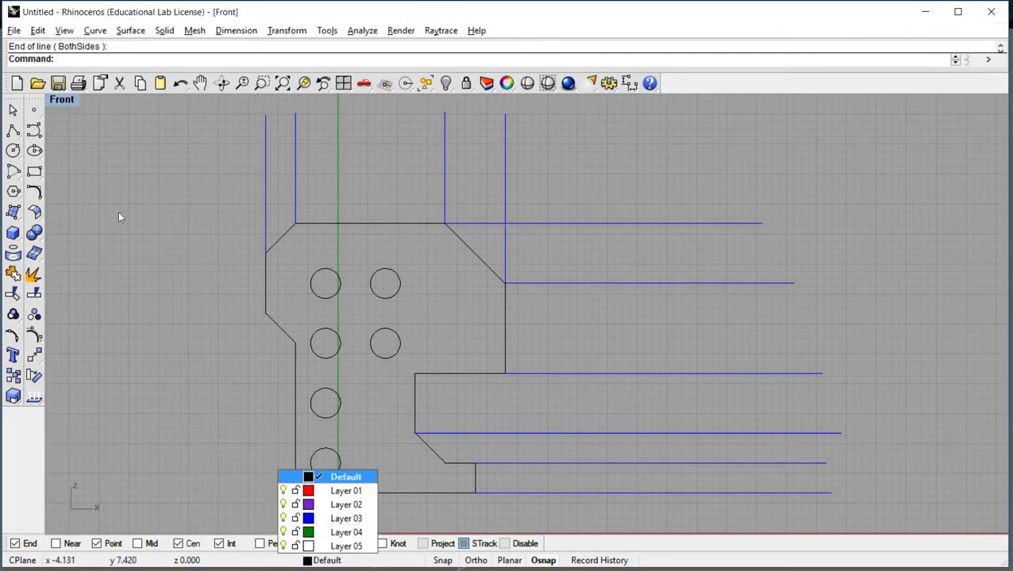
{"action": "left_click", "coordinate": [96, 31]}
{"action": "mouse_move", "coordinate": [291, 106]}
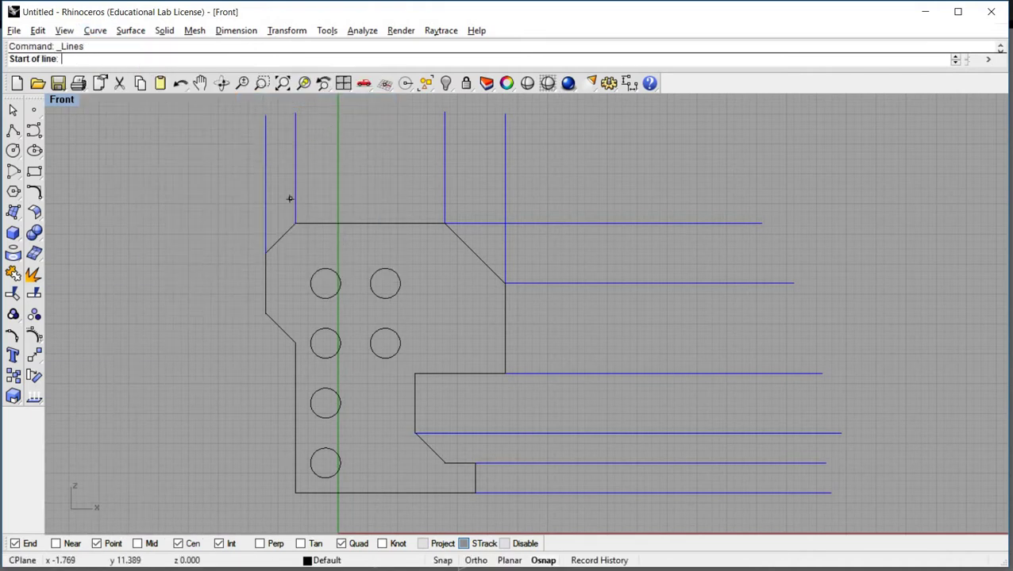
{"action": "left_click", "coordinate": [57, 543]}
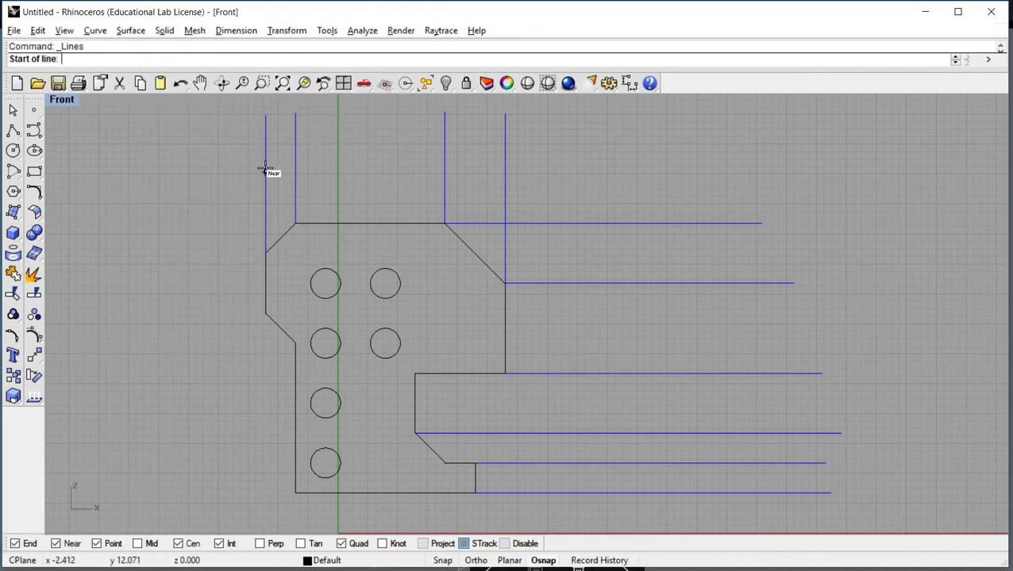
{"action": "left_click", "coordinate": [265, 168]}
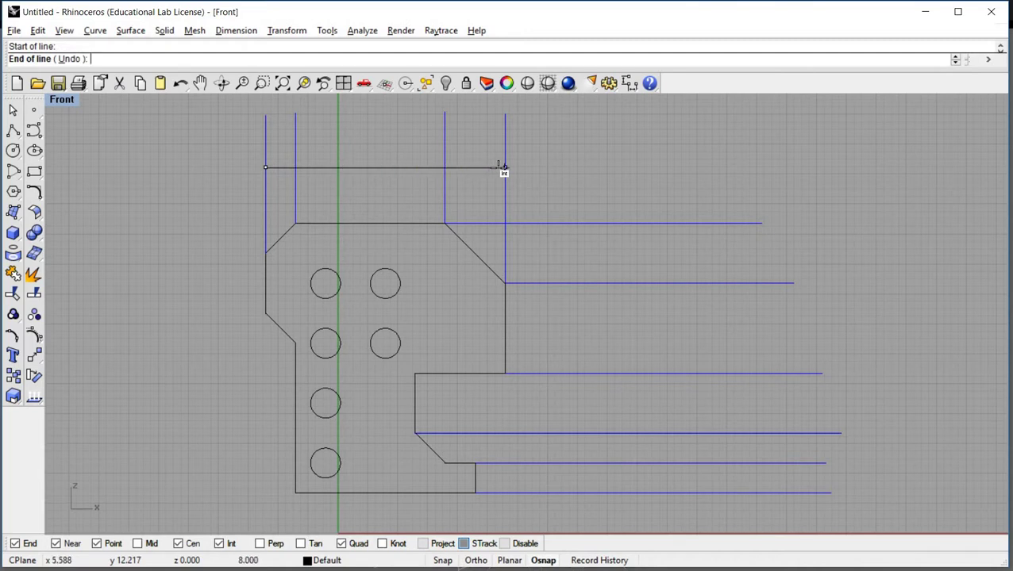
{"action": "left_click", "coordinate": [539, 156]}
{"action": "key", "text": "Return"}
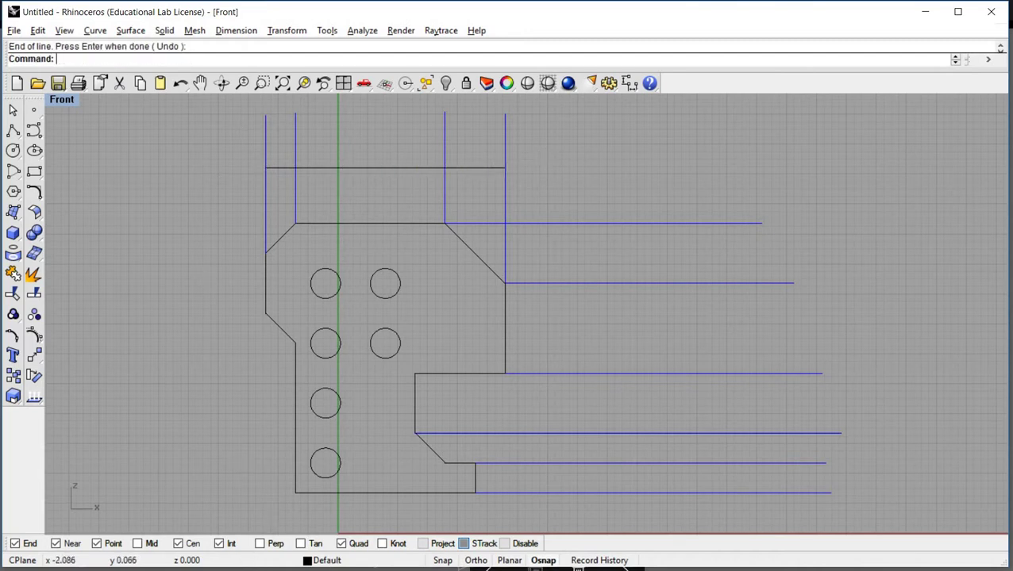
{"action": "left_click", "coordinate": [479, 565]}
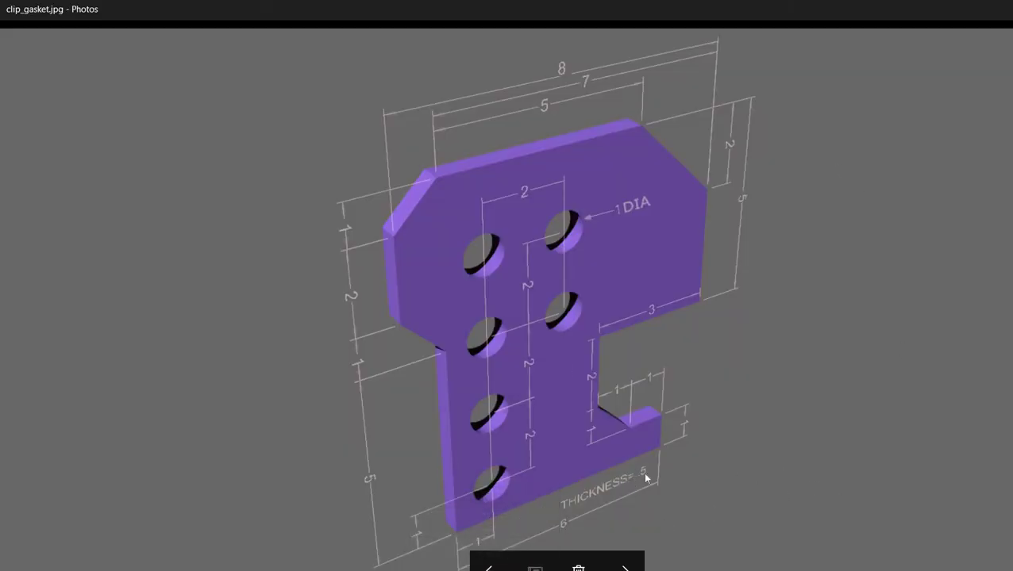
{"action": "key", "text": "alt+Tab"}
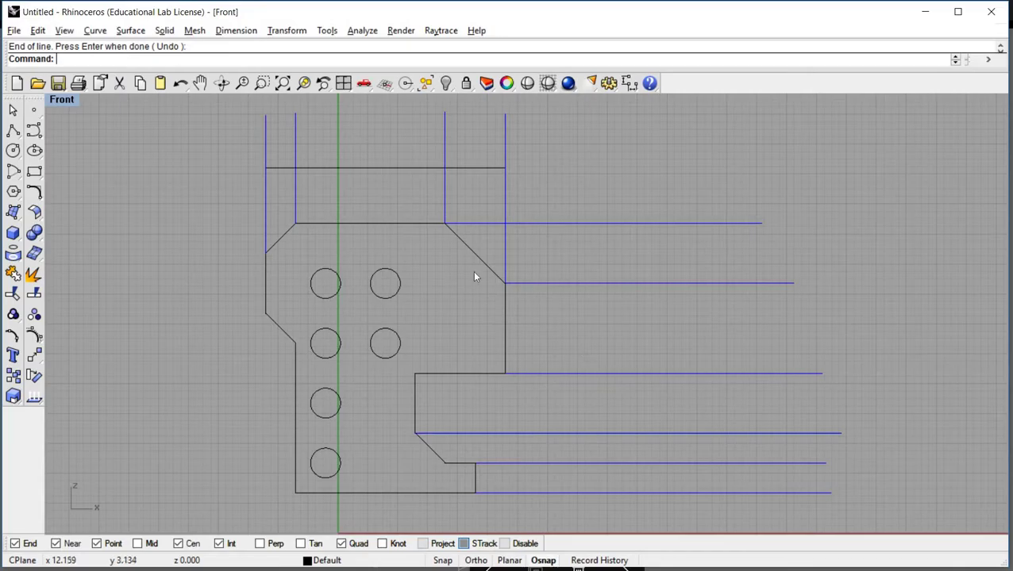
Draw the top view's upper edge line 0.5 units above the black line, spanning the projections.
{"action": "left_click", "coordinate": [94, 31]}
{"action": "left_click", "coordinate": [287, 99]}
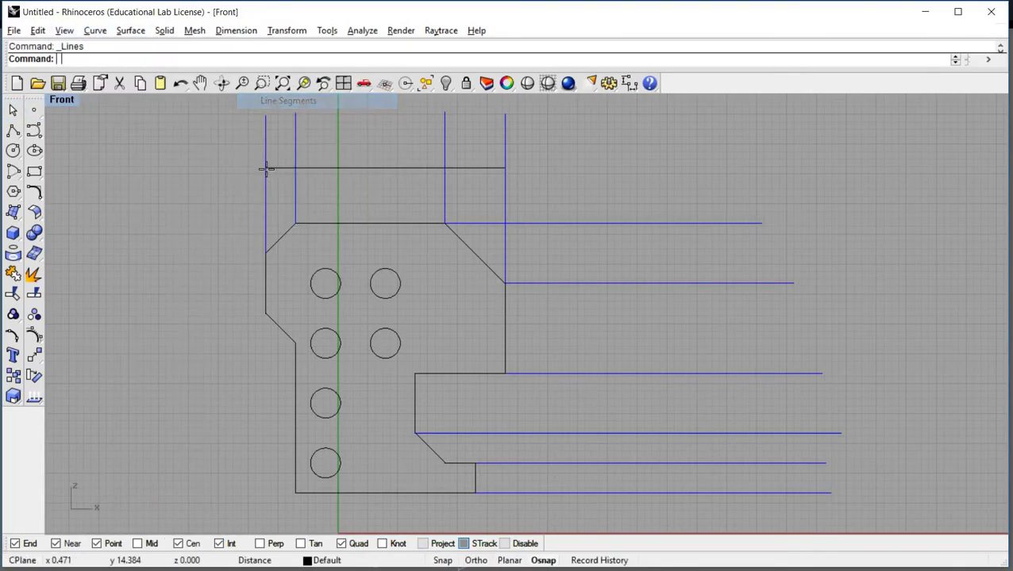
{"action": "left_click", "coordinate": [268, 168]}
{"action": "key", "text": "Return"}
{"action": "left_click", "coordinate": [265, 168]}
{"action": "type", "text": "@.5<9"}
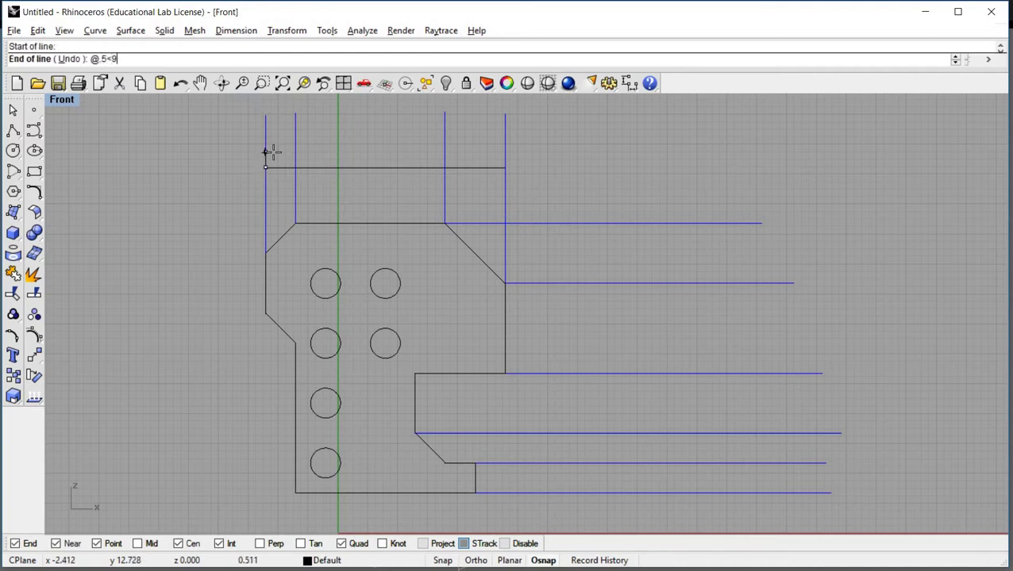
{"action": "type", "text": "0"}
{"action": "key", "text": "Return"}
{"action": "key", "text": "Return"}
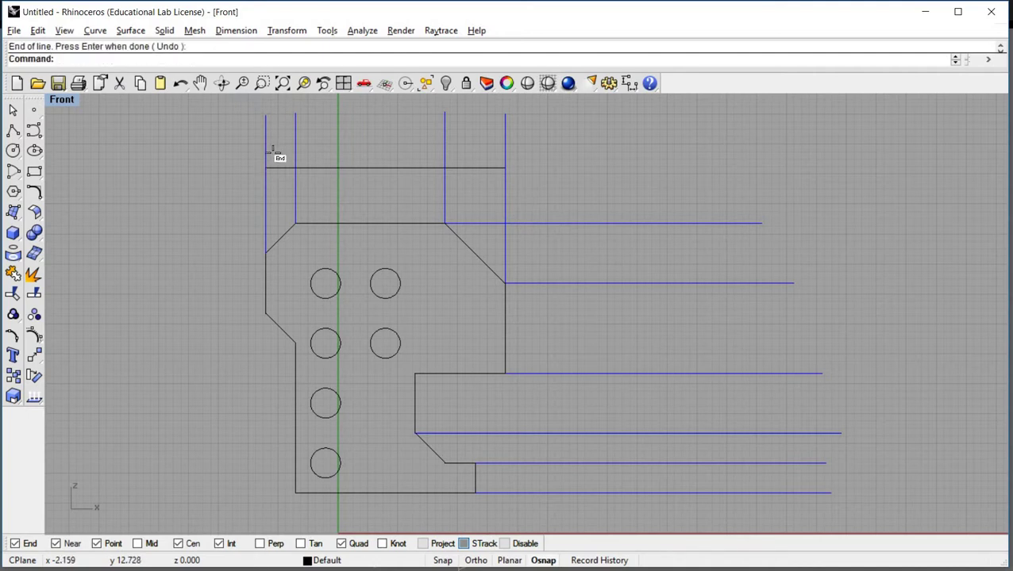
{"action": "key", "text": "Return"}
{"action": "left_click", "coordinate": [266, 152]}
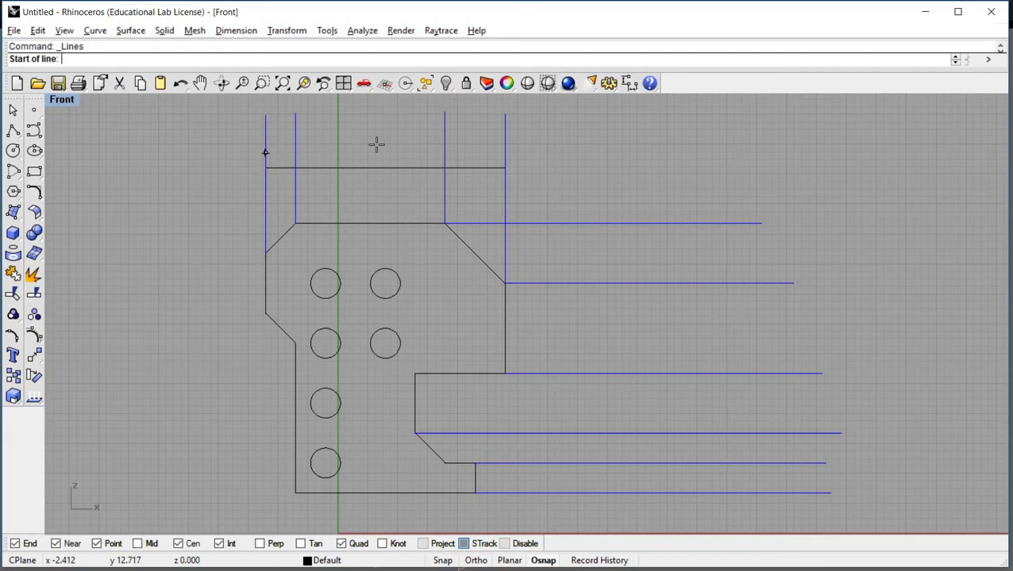
{"action": "left_click", "coordinate": [505, 152]}
{"action": "key", "text": "Return"}
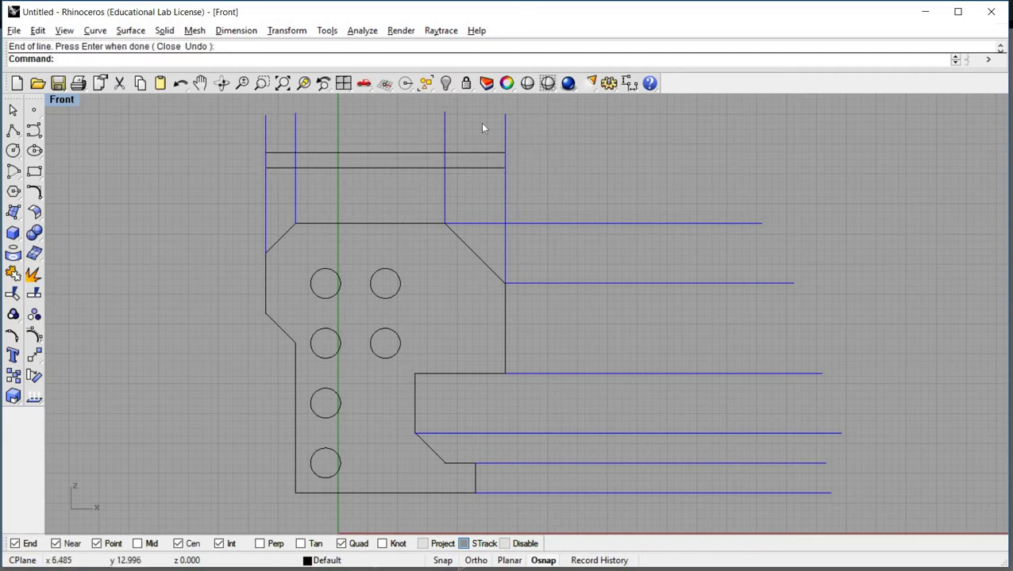
Split the four vertical projection lines at the new top line and delete the pieces above.
{"action": "left_click", "coordinate": [34, 294]}
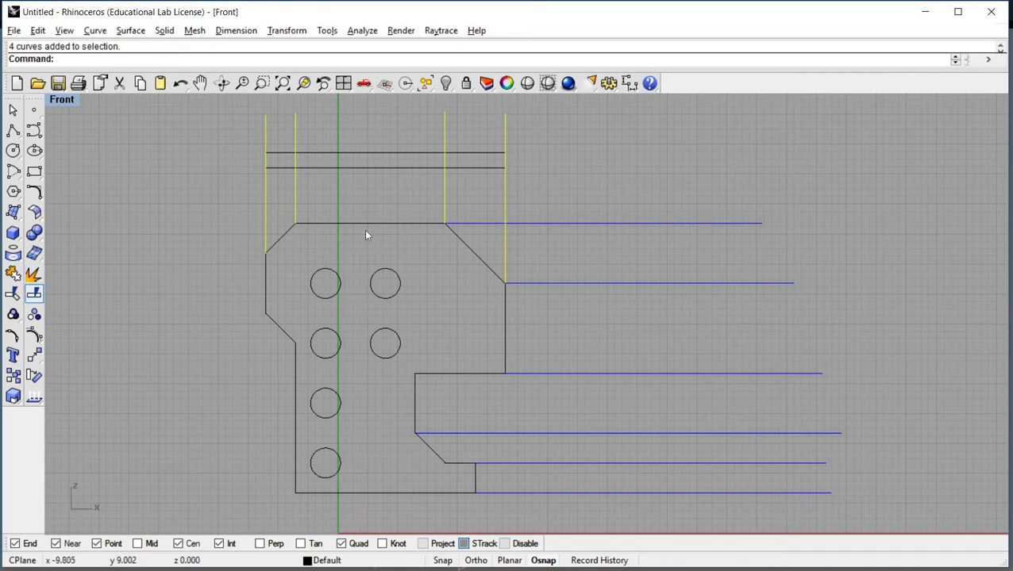
{"action": "left_click", "coordinate": [457, 167]}
{"action": "key", "text": "Return"}
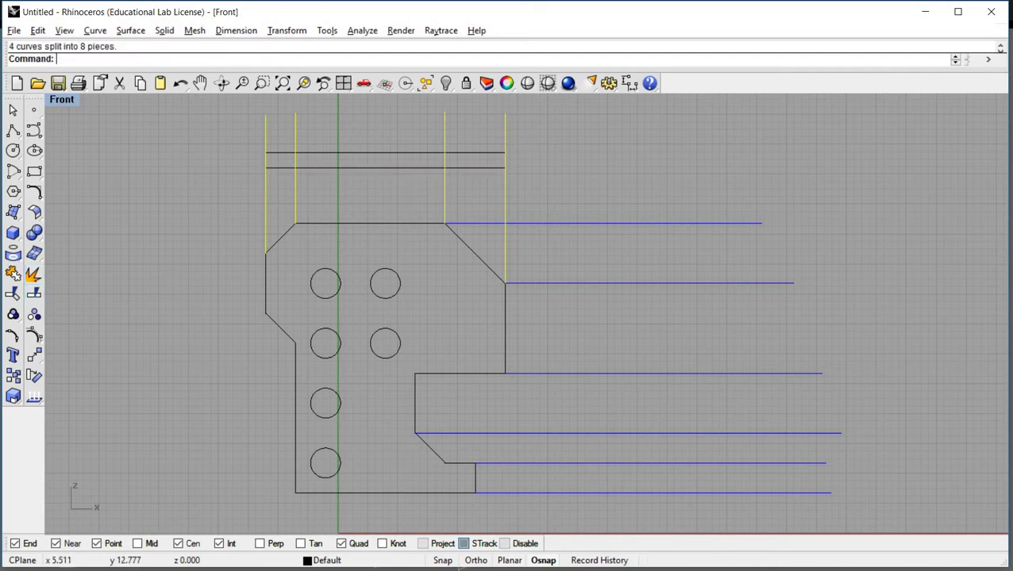
{"action": "left_click_drag", "start_coordinate": [511, 141], "coordinate": [283, 92]}
{"action": "key", "text": "Delete"}
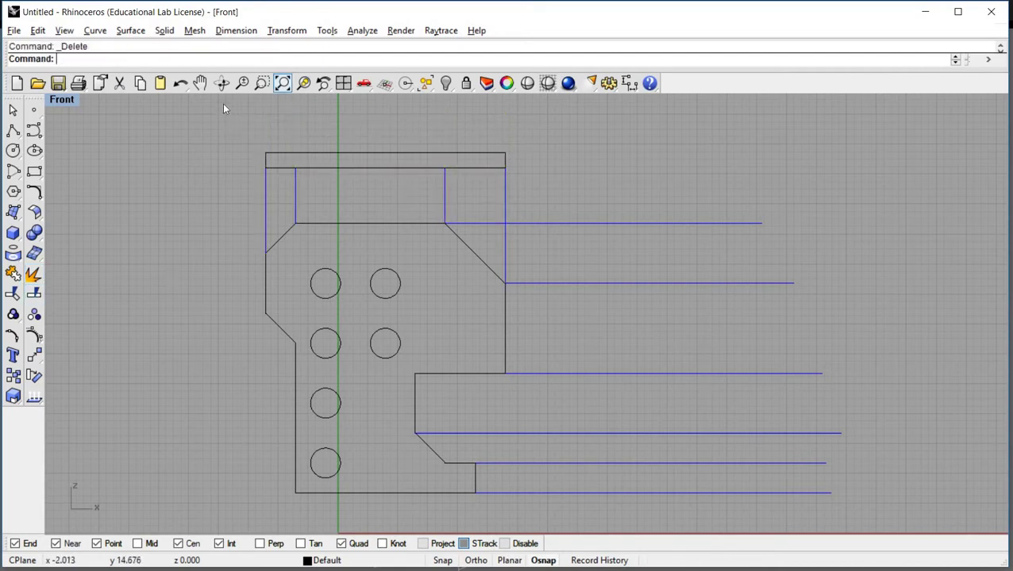
{"action": "left_click", "coordinate": [96, 31]}
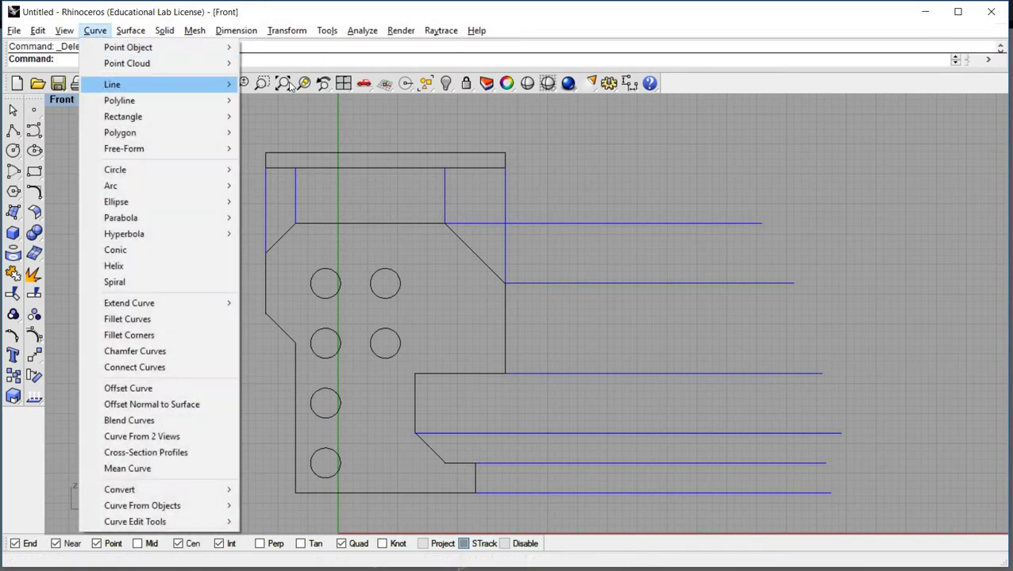
Draw two short vertical edge lines across the top view's thickness.
{"action": "left_click", "coordinate": [286, 84]}
{"action": "left_click", "coordinate": [295, 153]}
{"action": "left_click", "coordinate": [295, 168]}
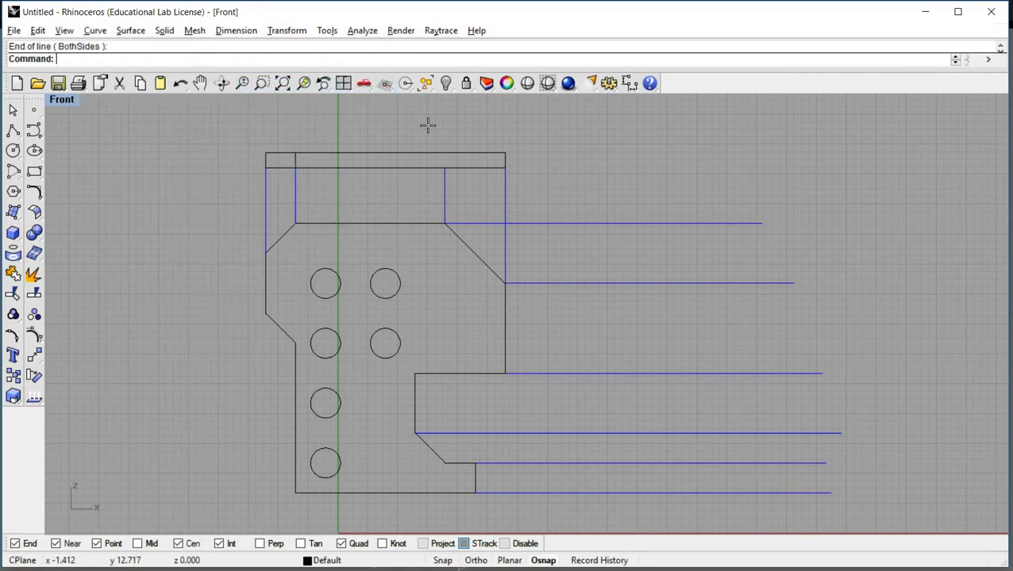
{"action": "right_click", "coordinate": [427, 124]}
{"action": "left_click", "coordinate": [444, 153]}
{"action": "left_click", "coordinate": [444, 167]}
{"action": "left_click", "coordinate": [332, 561]}
{"action": "left_click", "coordinate": [347, 519]}
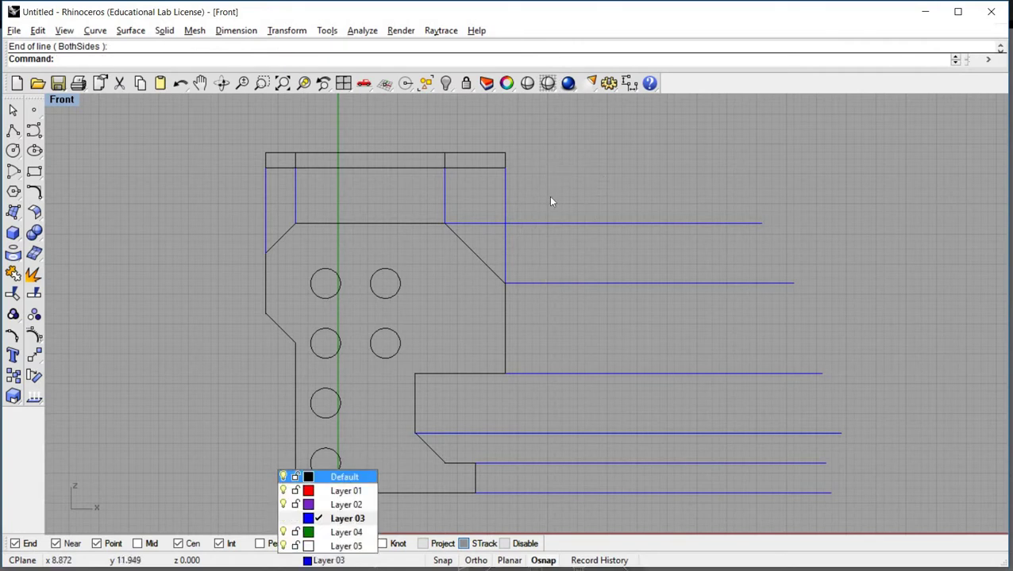
{"action": "right_click", "coordinate": [512, 224]}
{"action": "left_click", "coordinate": [508, 223]}
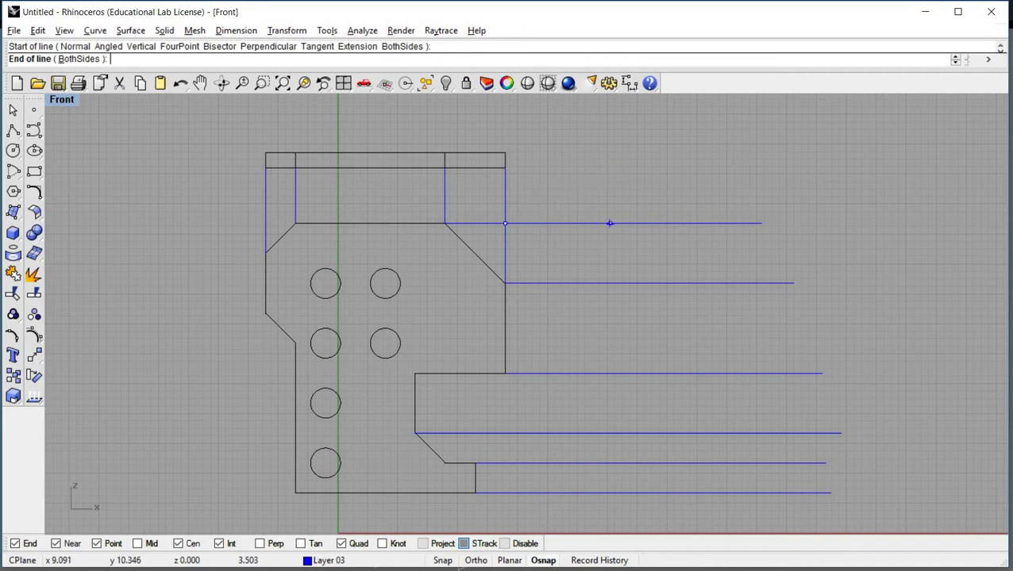
{"action": "type", "text": "@55<45"}
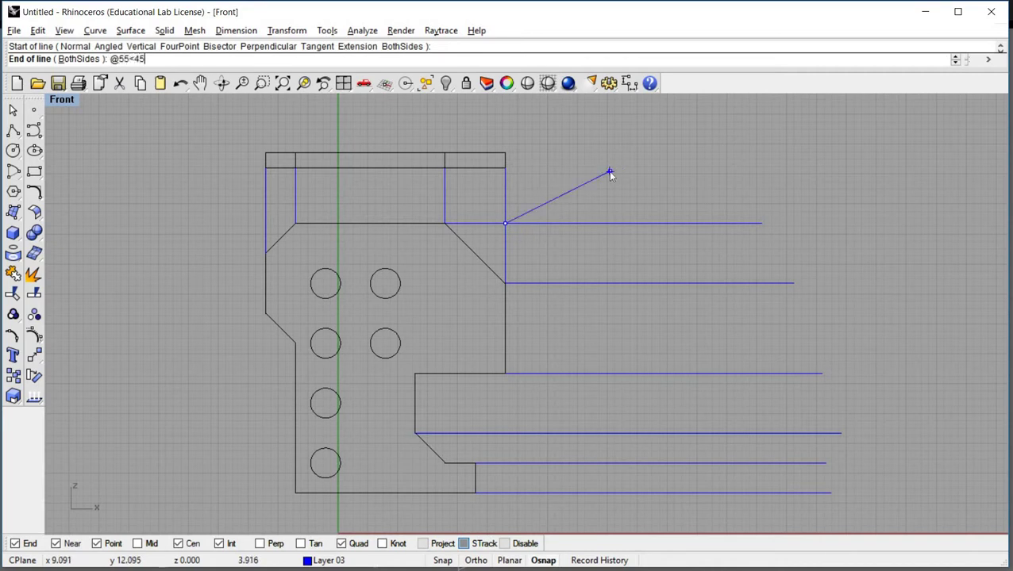
{"action": "key", "text": "Return"}
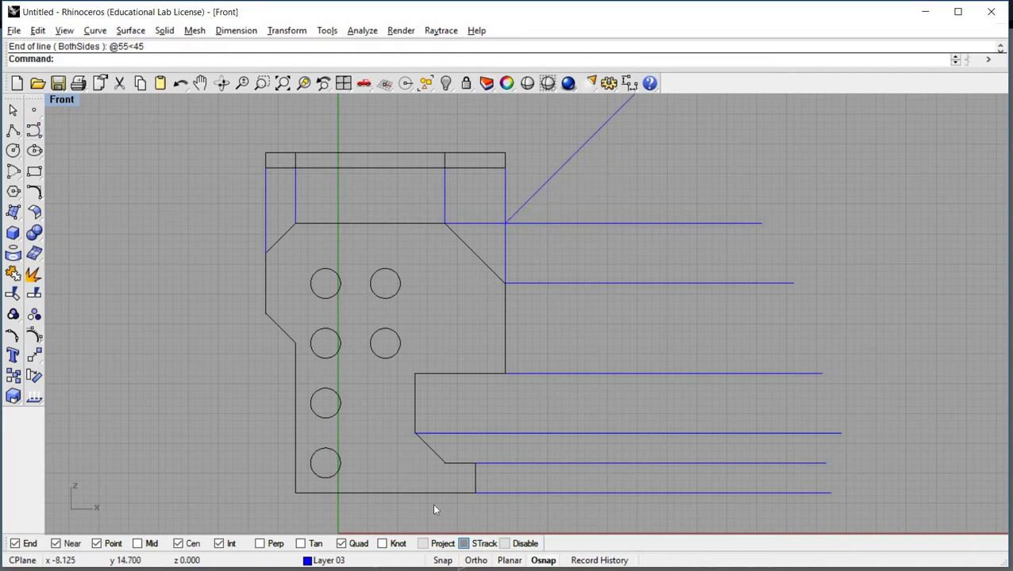
{"action": "left_click", "coordinate": [326, 561]}
{"action": "left_click", "coordinate": [337, 474]}
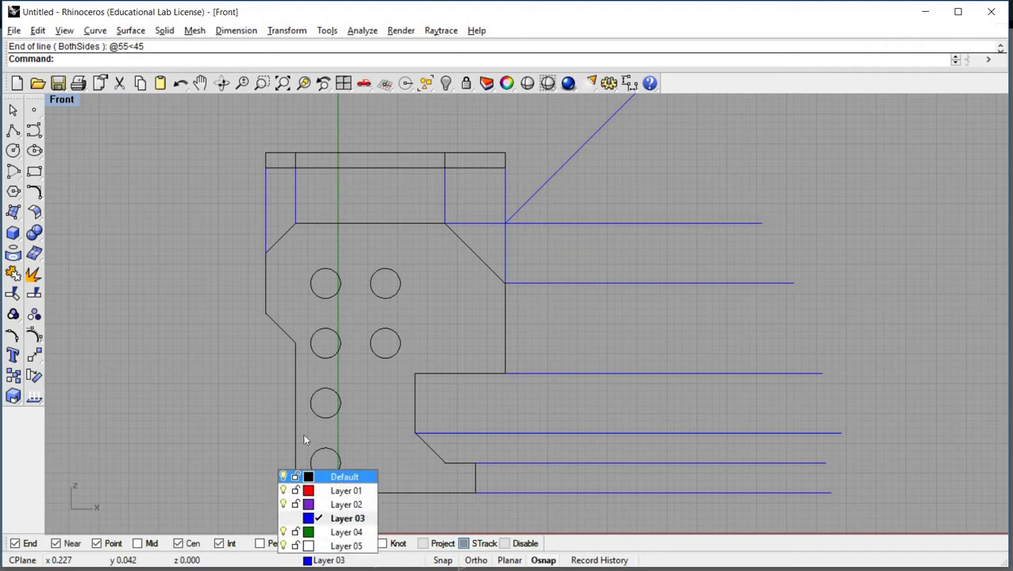
Carry the top view's lower edge across to the miter and down to the front view's bottom.
{"action": "left_click", "coordinate": [95, 30]}
{"action": "mouse_move", "coordinate": [112, 84]}
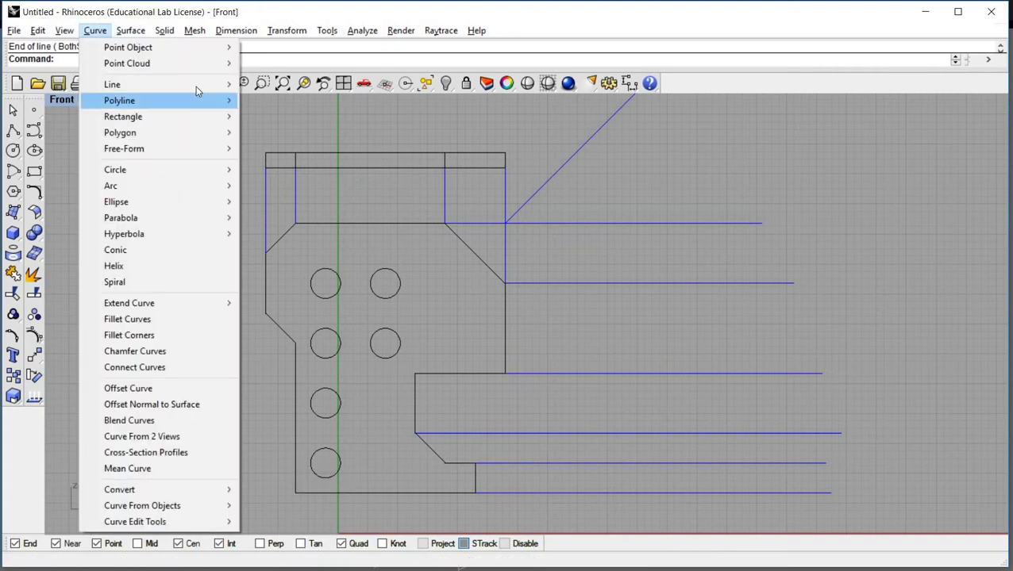
{"action": "key", "text": "Return"}
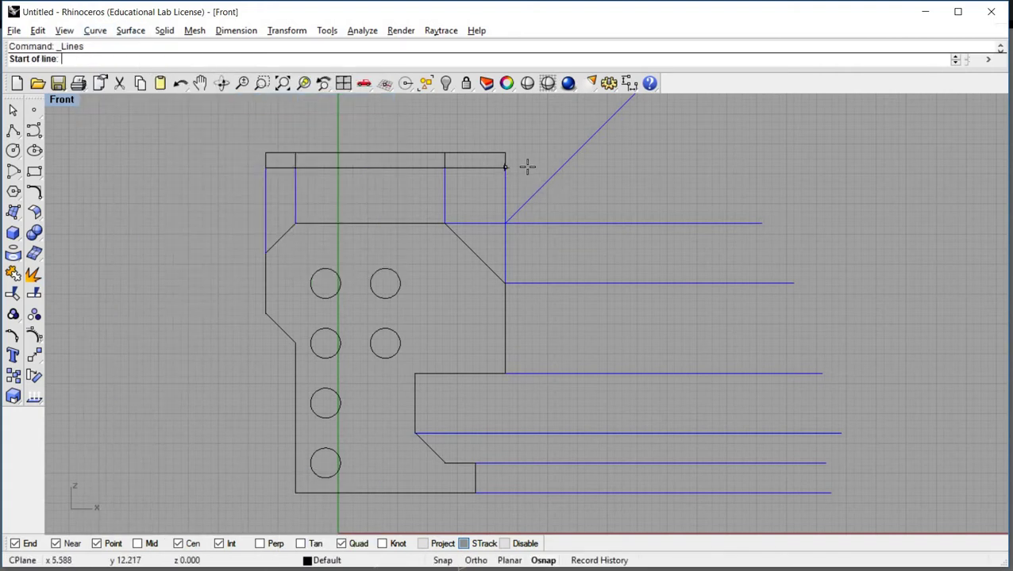
{"action": "left_click", "coordinate": [505, 168]}
{"action": "left_click", "coordinate": [560, 167]}
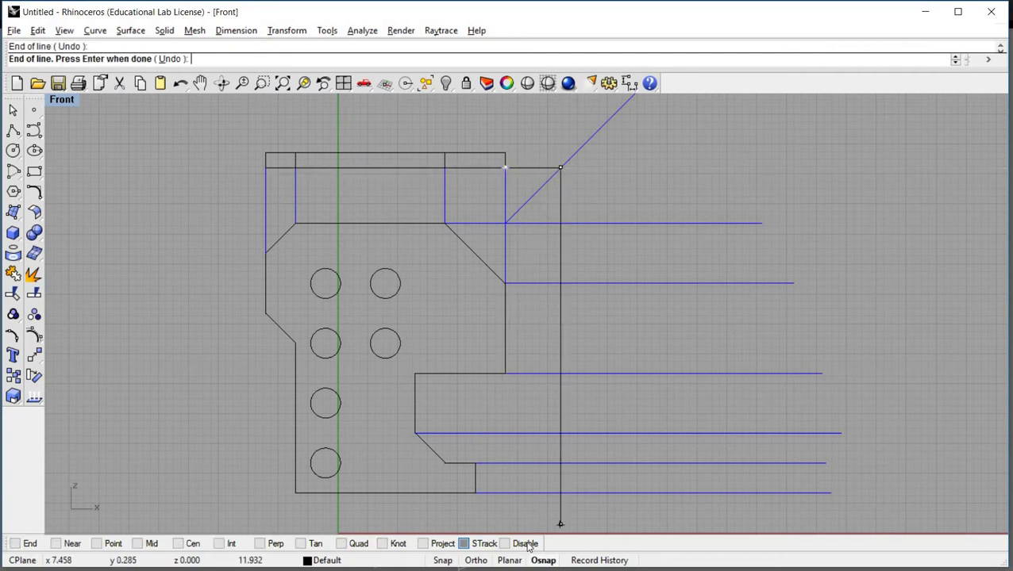
{"action": "left_click", "coordinate": [560, 492]}
{"action": "key", "text": "Return"}
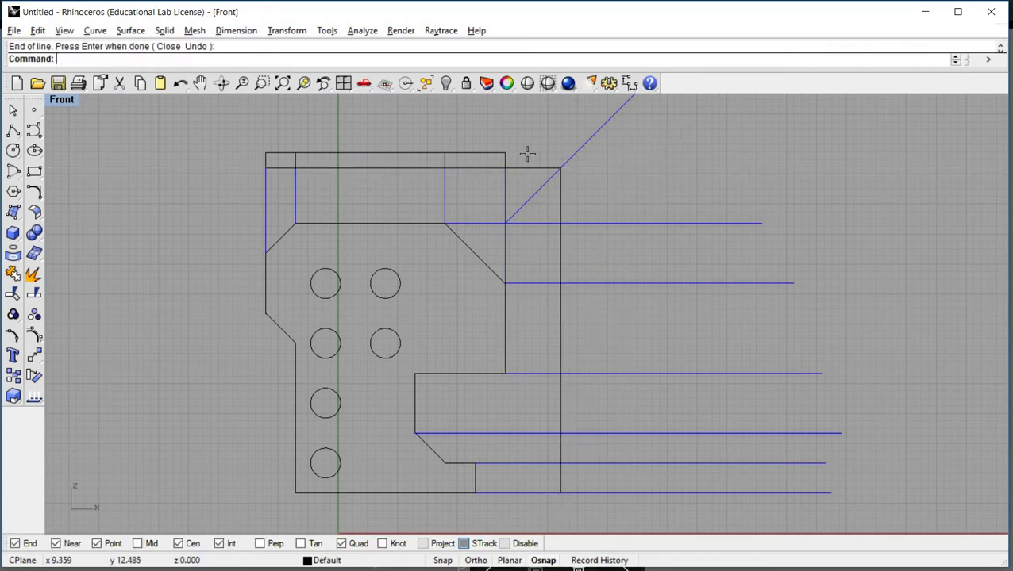
Carry the top view's upper edge across to the miter and down to the bottom level.
{"action": "key", "text": "Return"}
{"action": "left_click", "coordinate": [504, 153]}
{"action": "left_click", "coordinate": [575, 152]}
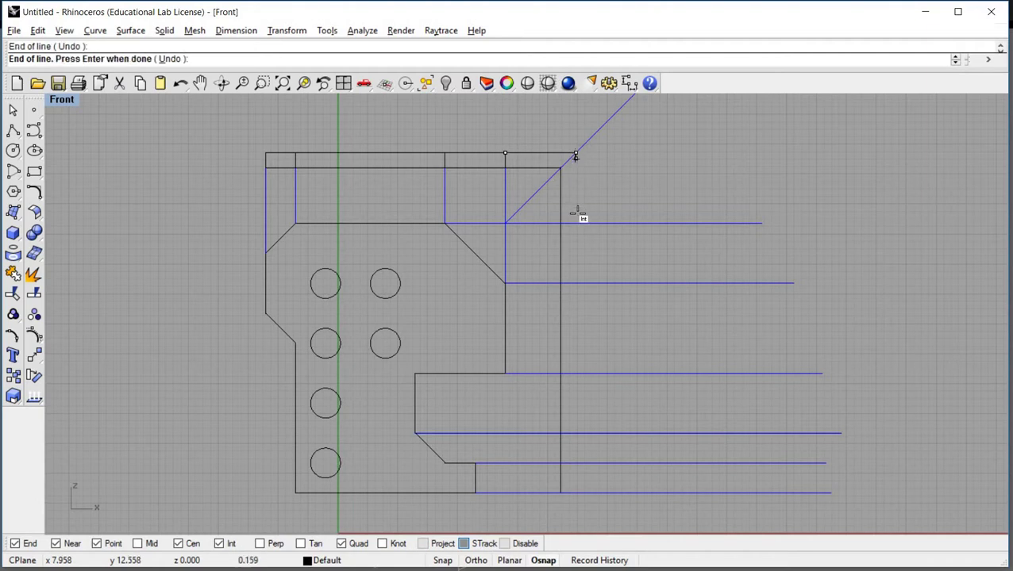
{"action": "left_click", "coordinate": [575, 223]}
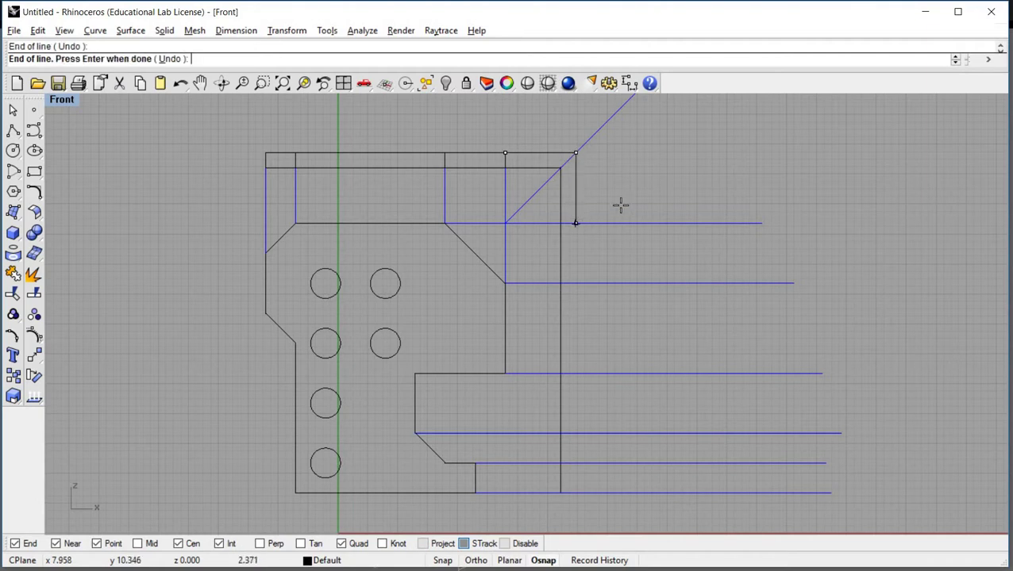
{"action": "left_click", "coordinate": [570, 493]}
{"action": "key", "text": "Return"}
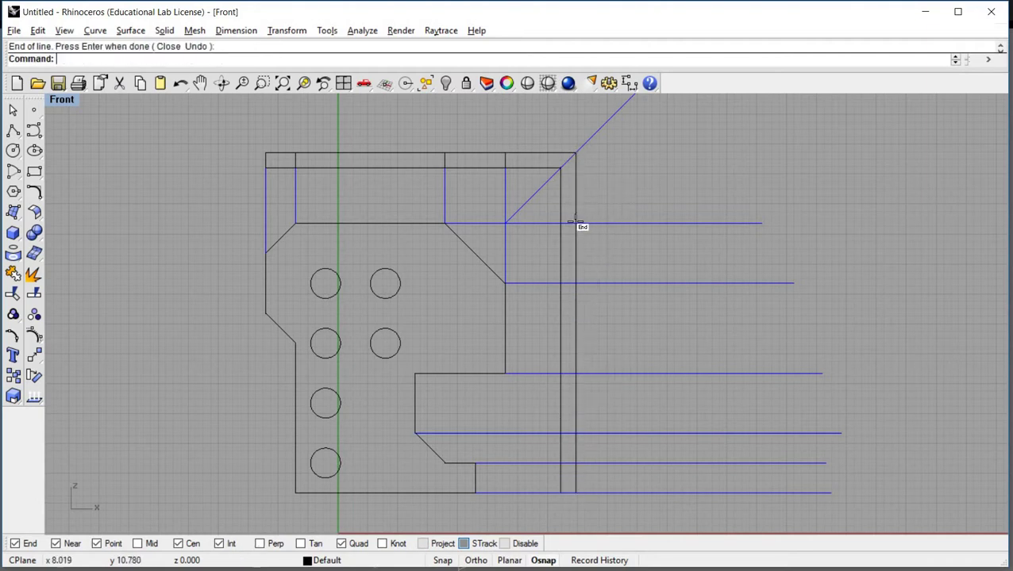
{"action": "key", "text": "Return"}
{"action": "left_click", "coordinate": [570, 225]}
{"action": "key", "text": "Return"}
{"action": "left_click_drag", "start_coordinate": [528, 169], "coordinate": [529, 168]}
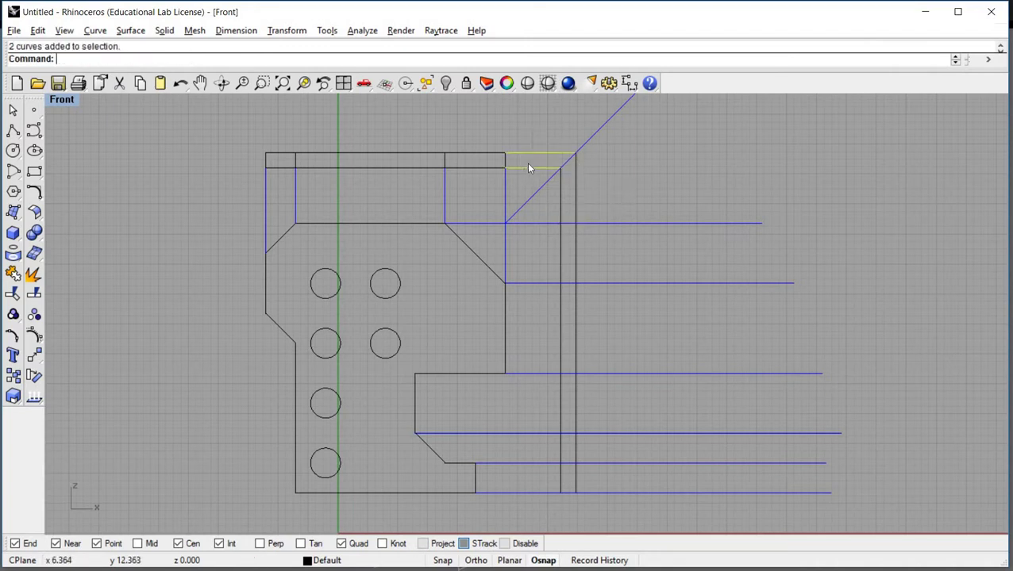
Delete the connector lines and trim the side-view verticals above the top horizontal projection line.
{"action": "key", "text": "Delete"}
{"action": "left_click_drag", "start_coordinate": [587, 198], "coordinate": [542, 181]}
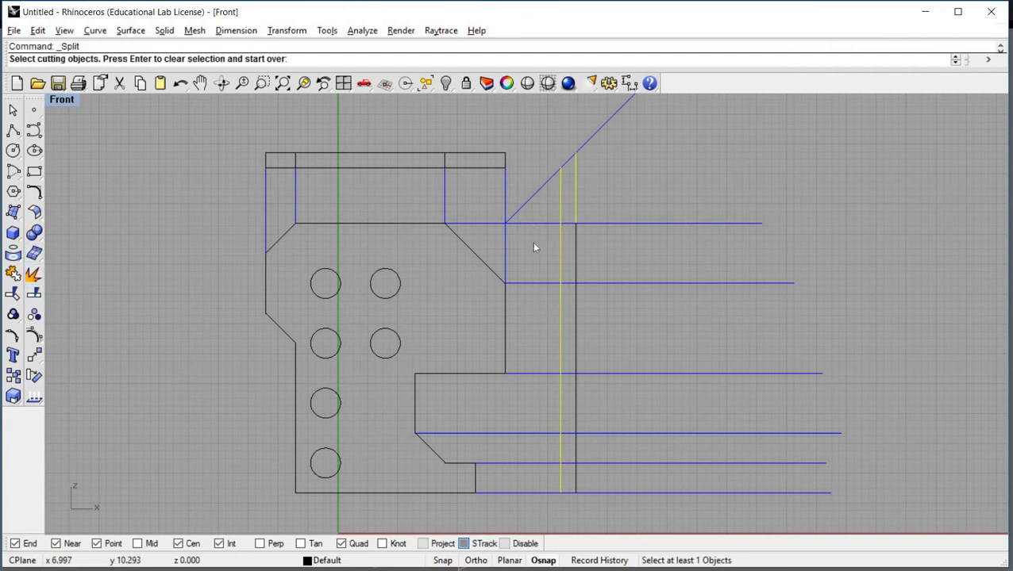
{"action": "left_click", "coordinate": [547, 223]}
{"action": "key", "text": "Return"}
{"action": "left_click_drag", "start_coordinate": [587, 205], "coordinate": [549, 198]}
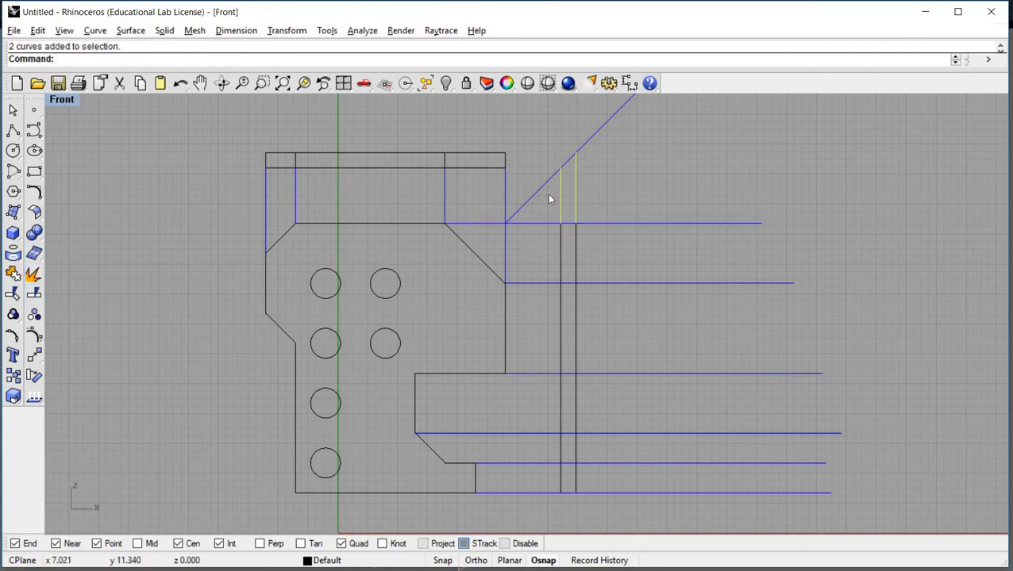
{"action": "key", "text": "Delete"}
Delete the miter line, the four upward projections, and the top and bottom horizontal projections.
{"action": "left_click", "coordinate": [567, 121]}
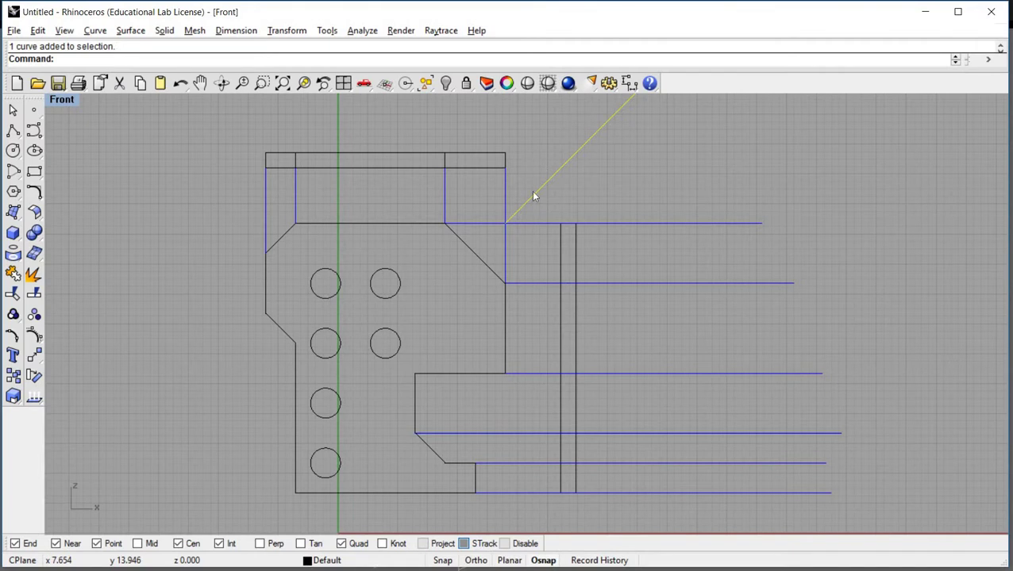
{"action": "key", "text": "Delete"}
{"action": "left_click_drag", "start_coordinate": [530, 204], "coordinate": [229, 187]}
{"action": "key", "text": "Delete"}
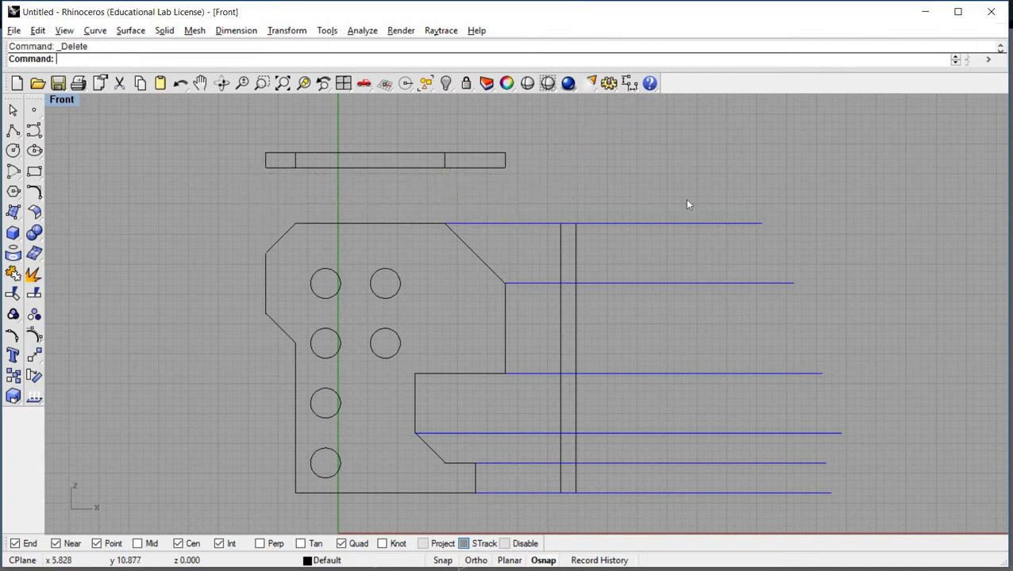
{"action": "left_click_drag", "start_coordinate": [810, 181], "coordinate": [757, 232]}
{"action": "key", "text": "Delete"}
{"action": "left_click", "coordinate": [746, 493]}
{"action": "key", "text": "Delete"}
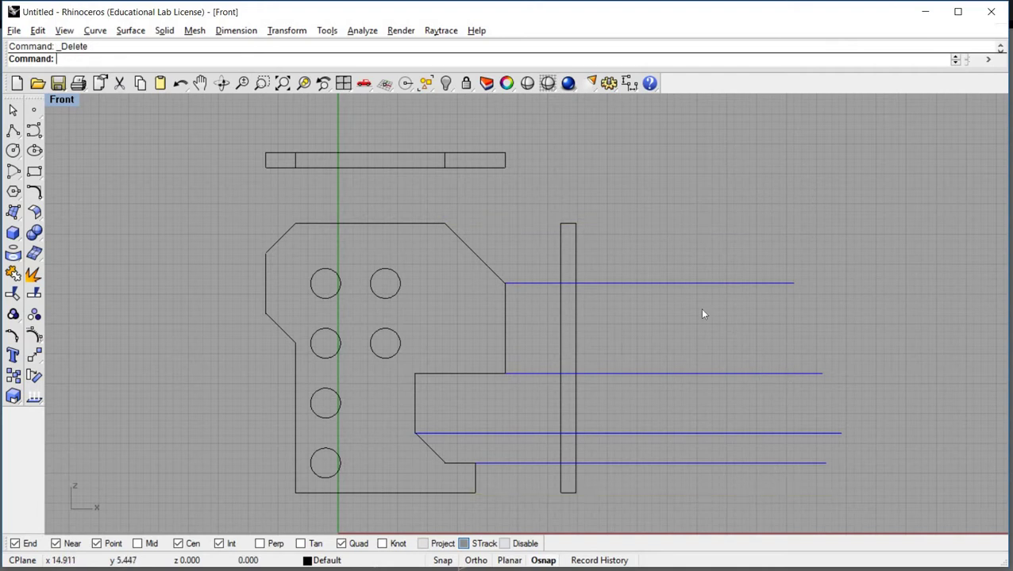
Split the four remaining horizontal projection lines at the side-view bar and delete their right-hand pieces.
{"action": "left_click_drag", "start_coordinate": [767, 232], "coordinate": [683, 447]}
{"action": "left_click", "coordinate": [35, 293]}
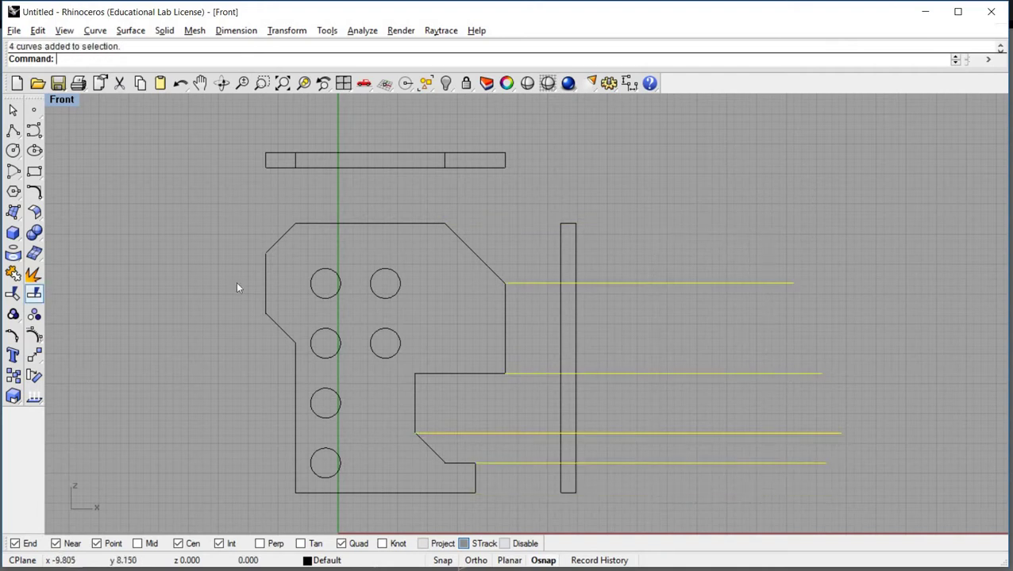
{"action": "left_click", "coordinate": [560, 257]}
{"action": "key", "text": "Return"}
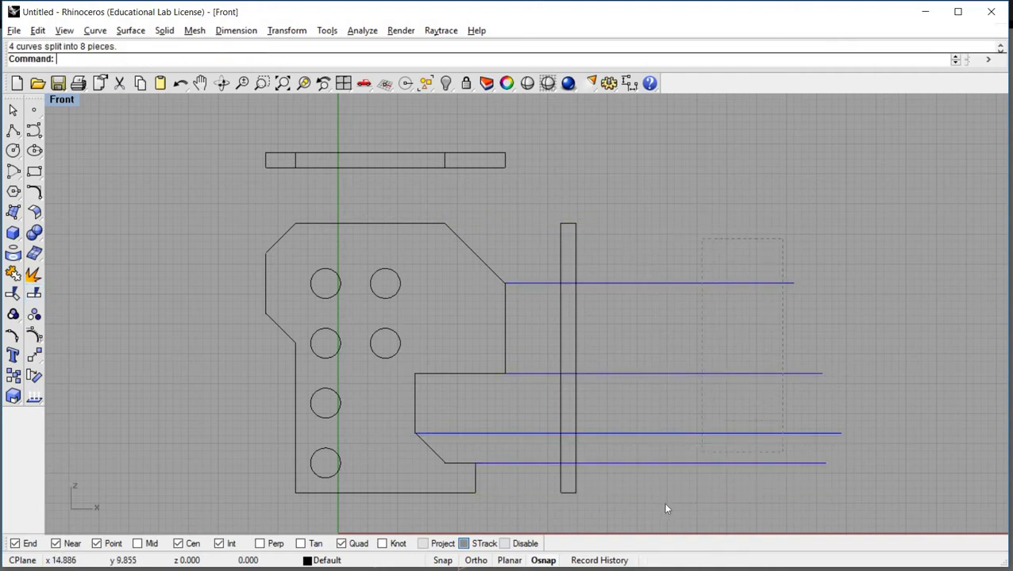
{"action": "left_click_drag", "start_coordinate": [701, 237], "coordinate": [663, 503]}
{"action": "key", "text": "Delete"}
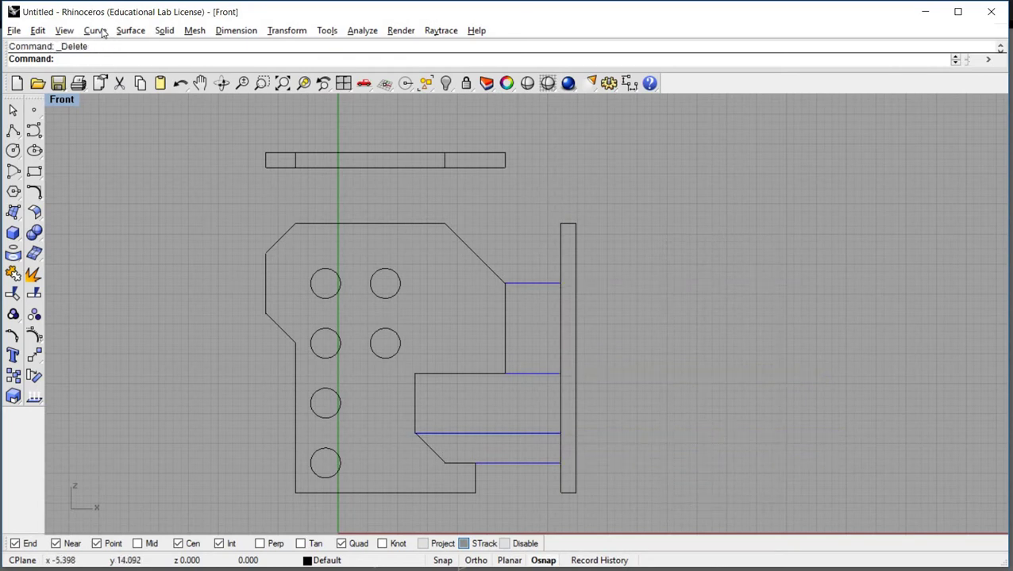
Draw four short cross lines across the side-view bar at the outline's corner heights.
{"action": "left_click", "coordinate": [94, 30]}
{"action": "left_click", "coordinate": [286, 83]}
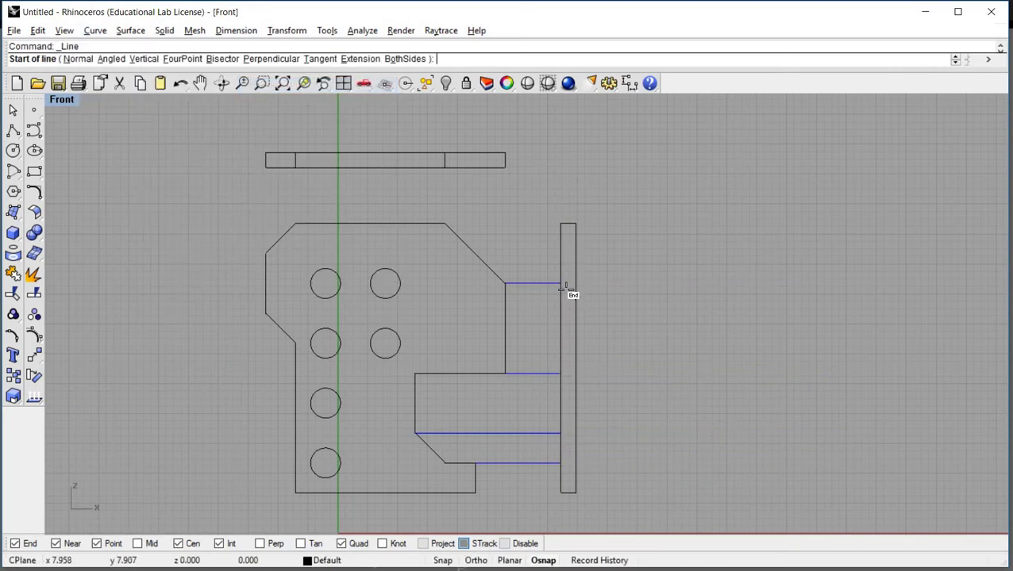
{"action": "left_click", "coordinate": [560, 283]}
{"action": "left_click", "coordinate": [576, 283]}
{"action": "key", "text": "Return"}
{"action": "left_click", "coordinate": [561, 373]}
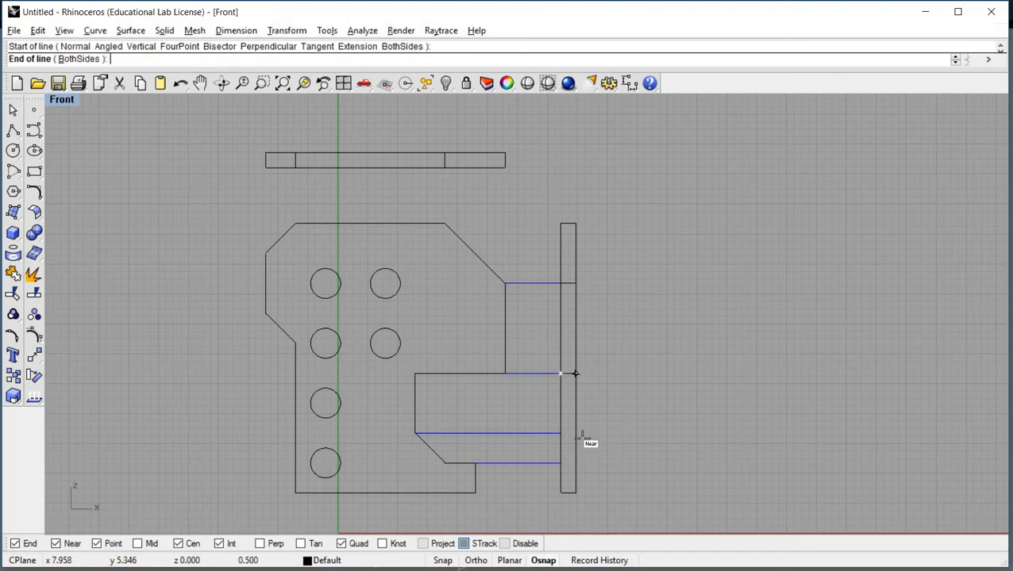
{"action": "left_click", "coordinate": [575, 373]}
{"action": "key", "text": "Return"}
{"action": "left_click", "coordinate": [561, 433]}
{"action": "left_click", "coordinate": [576, 433]}
{"action": "key", "text": "Return"}
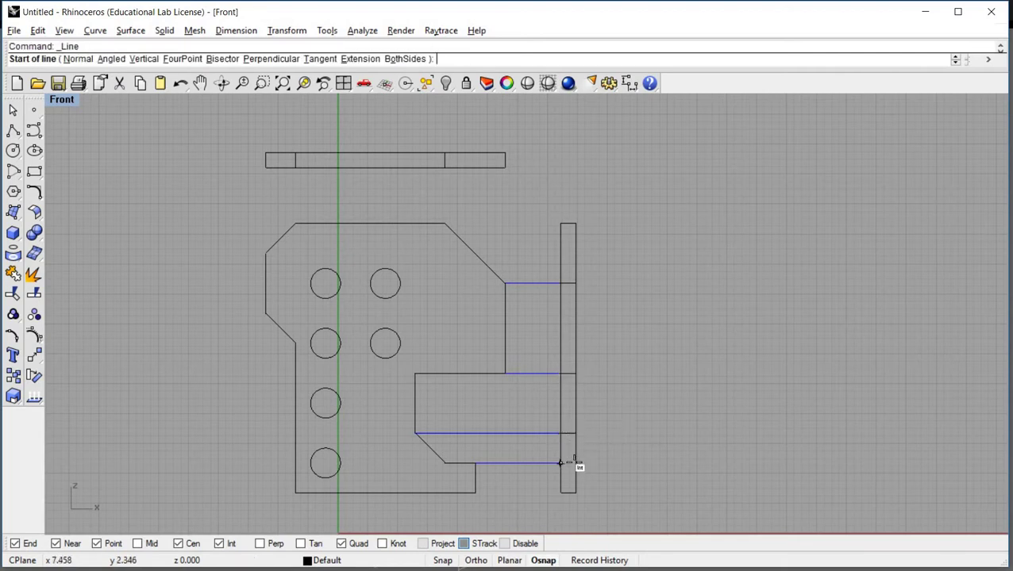
{"action": "left_click", "coordinate": [560, 463]}
{"action": "left_click", "coordinate": [576, 464]}
{"action": "key", "text": "Return"}
{"action": "key", "text": "Escape"}
Delete the remaining blue projection lines between the front and side views.
{"action": "left_click_drag", "start_coordinate": [527, 492], "coordinate": [528, 492]}
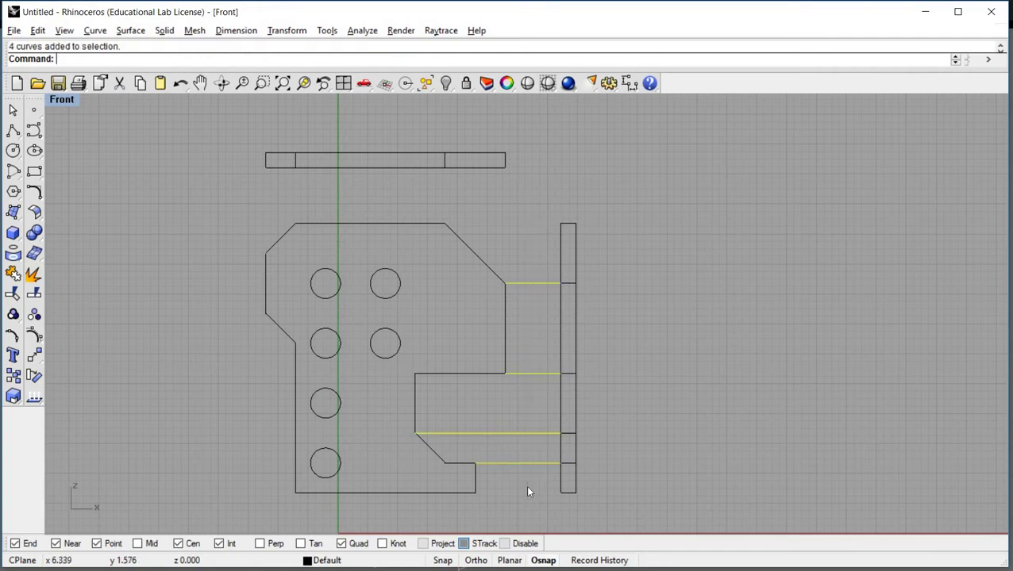
{"action": "key", "text": "Delete"}
{"action": "scroll", "coordinate": [632, 340], "scroll_direction": "up", "scroll_amount": 1}
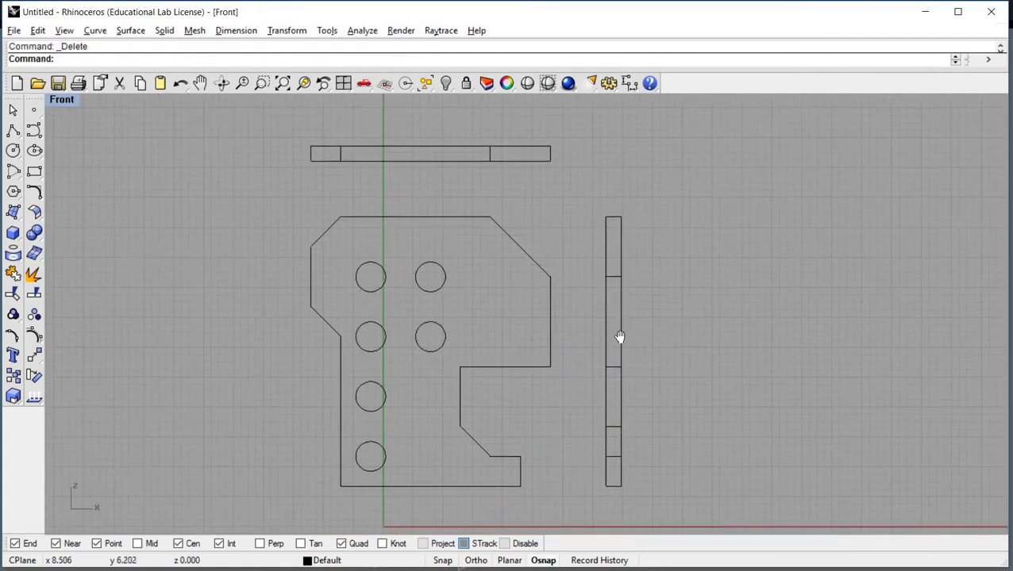
Window-select all curves of the three views and move them right of the vertical axis.
{"action": "scroll", "coordinate": [621, 339], "scroll_direction": "up", "scroll_amount": 2}
{"action": "scroll", "coordinate": [638, 332], "scroll_direction": "down", "scroll_amount": 1}
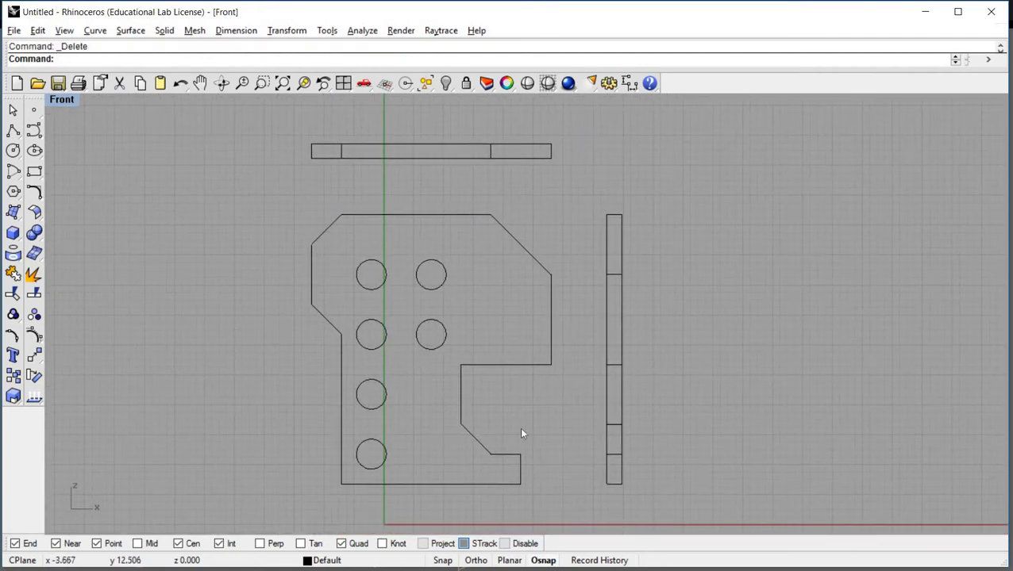
{"action": "mouse_move", "coordinate": [274, 125]}
{"action": "left_mouse_down"}
{"action": "mouse_move", "coordinate": [465, 484]}
{"action": "mouse_move", "coordinate": [553, 480]}
{"action": "left_mouse_up"}
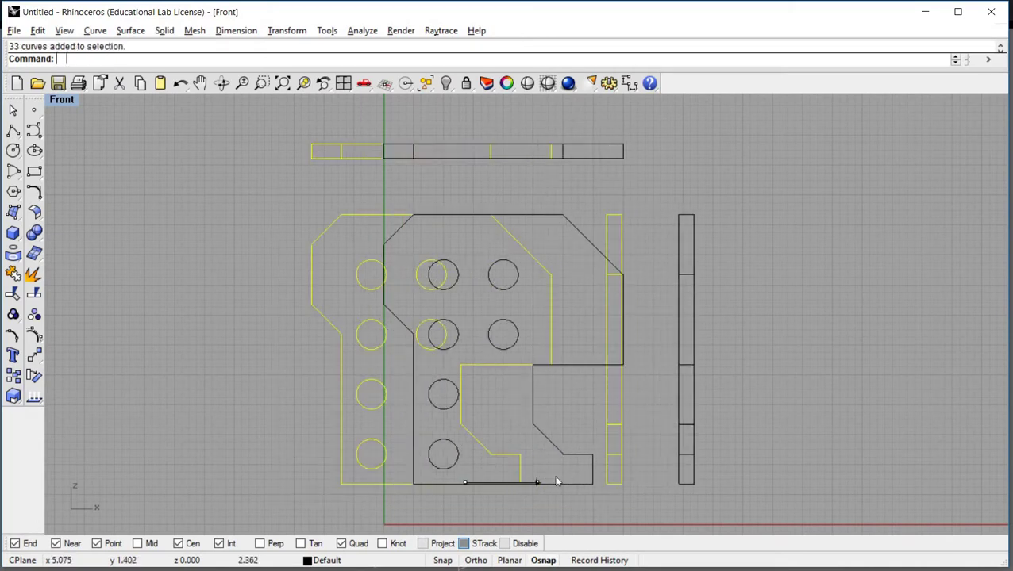
{"action": "right_click_drag", "start_coordinate": [713, 366], "coordinate": [563, 334]}
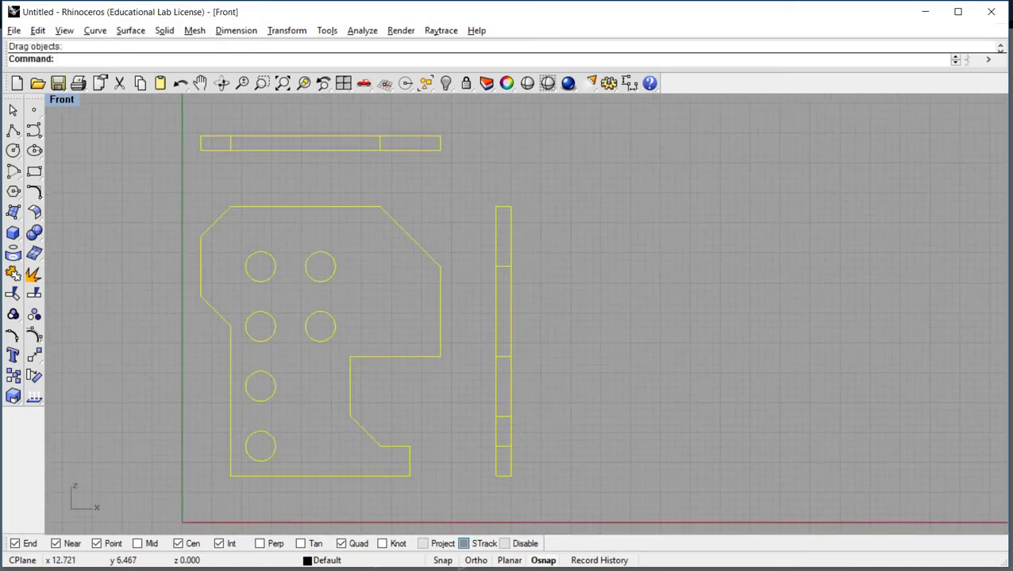
{"action": "key", "text": "Escape"}
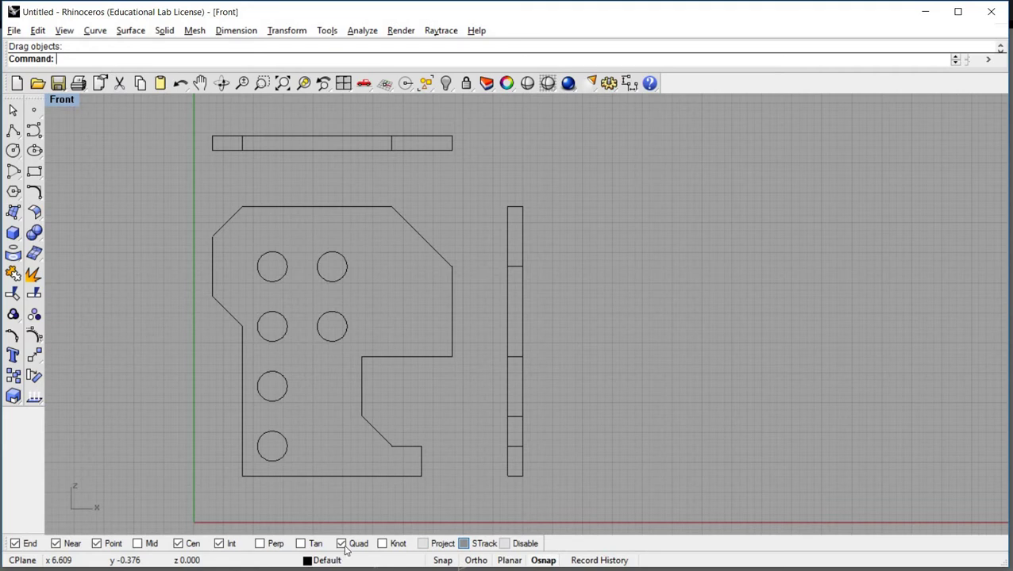
Make Layer 04 the current layer and set its linetype to Dashed.
{"action": "left_click", "coordinate": [345, 560]}
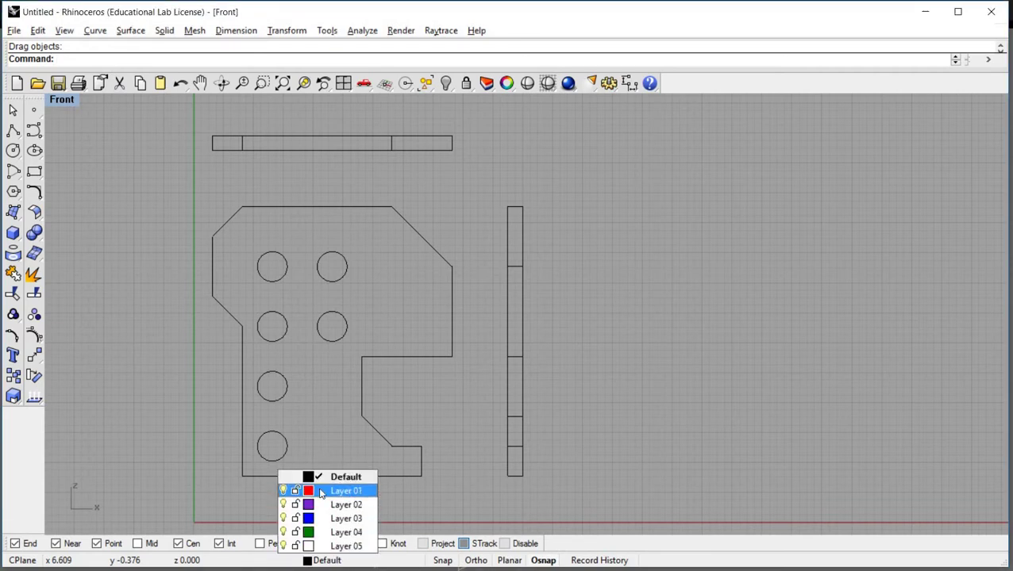
{"action": "left_click", "coordinate": [323, 531]}
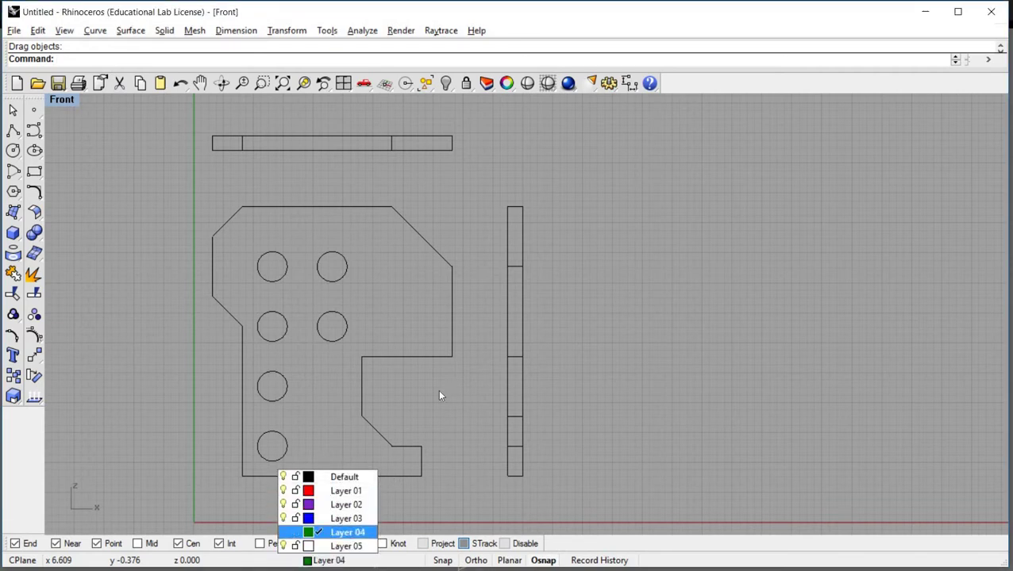
{"action": "left_click", "coordinate": [466, 83]}
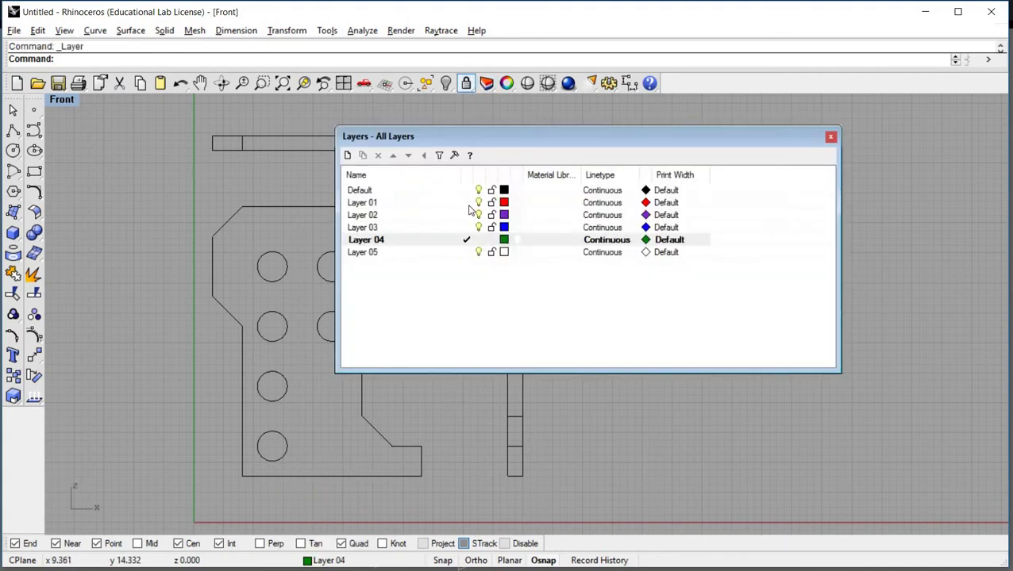
{"action": "left_click", "coordinate": [608, 241]}
{"action": "left_click", "coordinate": [512, 312]}
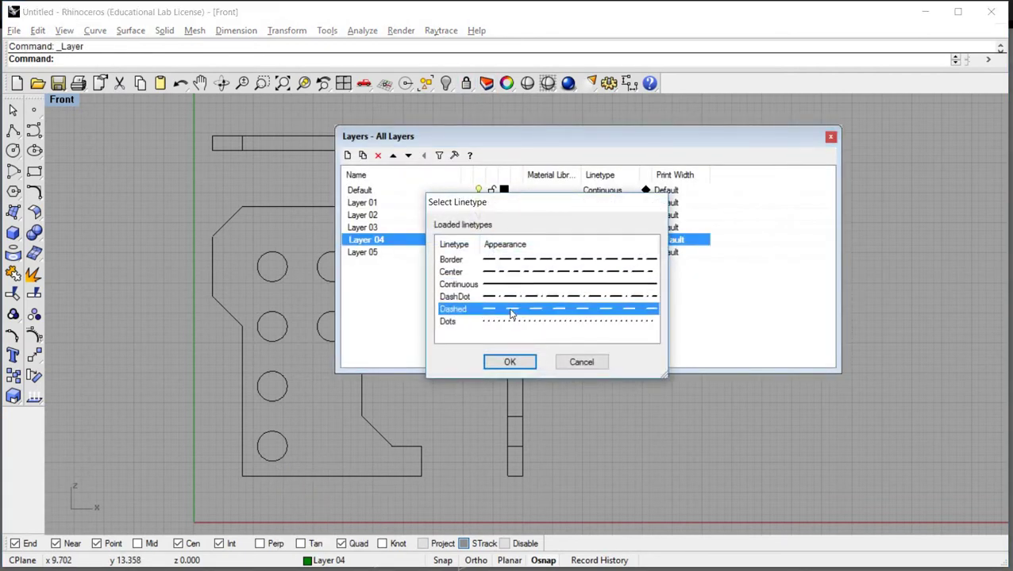
{"action": "left_click", "coordinate": [508, 362]}
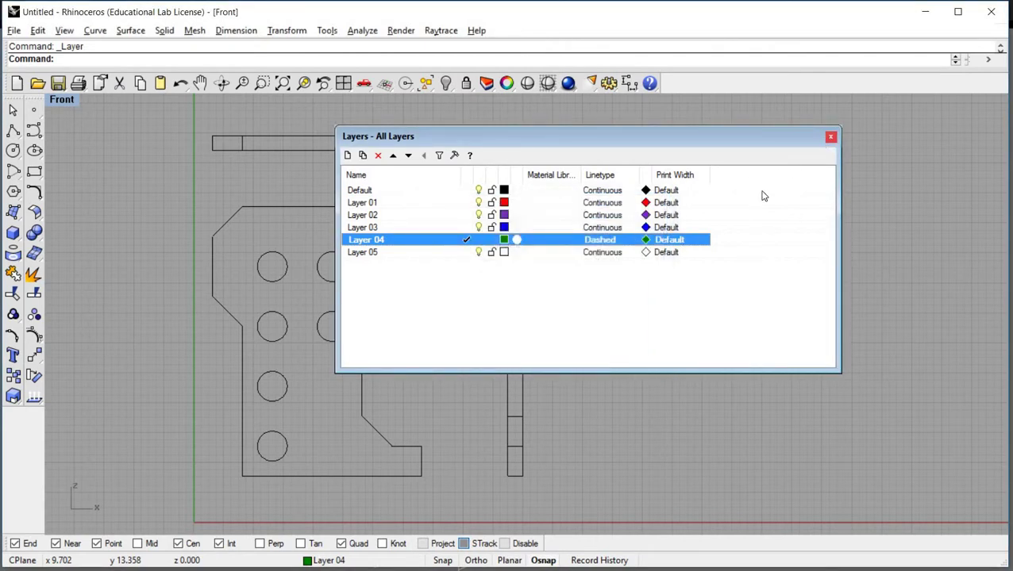
{"action": "key", "text": "Escape"}
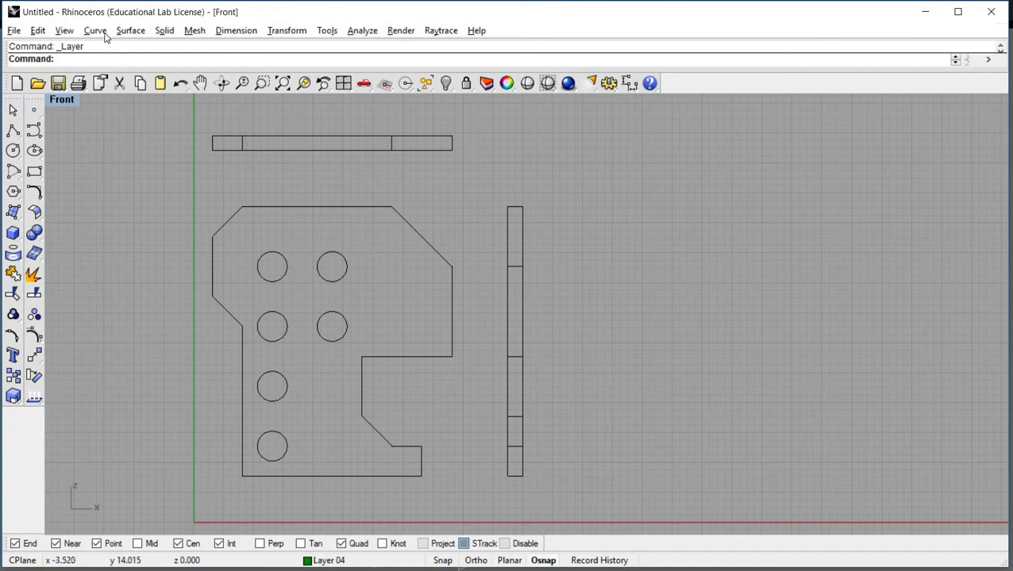
Draw horizontal hidden lines from the top and bottom edges of the first two hole rows.
{"action": "left_click", "coordinate": [96, 30]}
{"action": "mouse_move", "coordinate": [112, 84]}
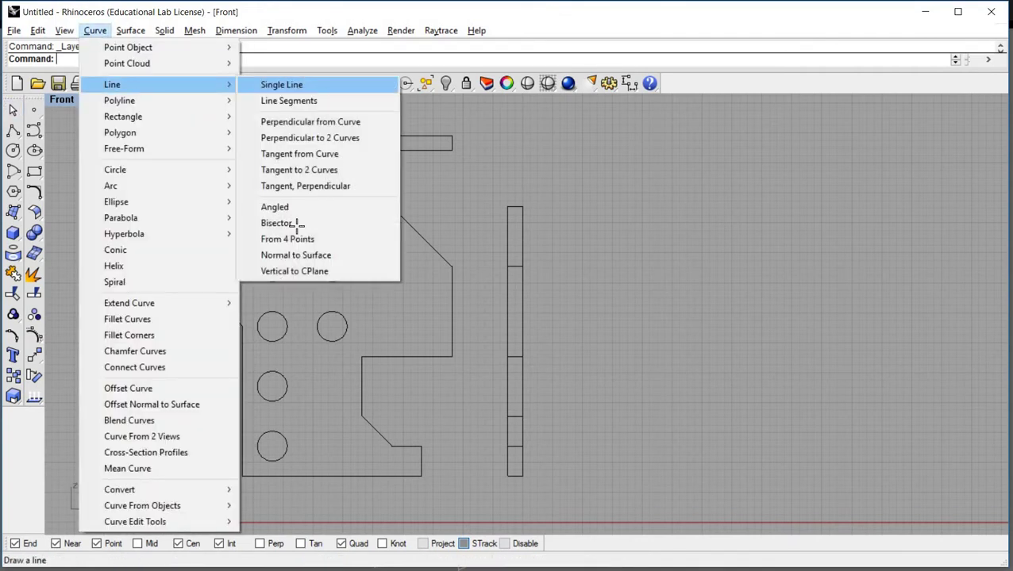
{"action": "left_click", "coordinate": [281, 84]}
{"action": "left_click", "coordinate": [446, 252]}
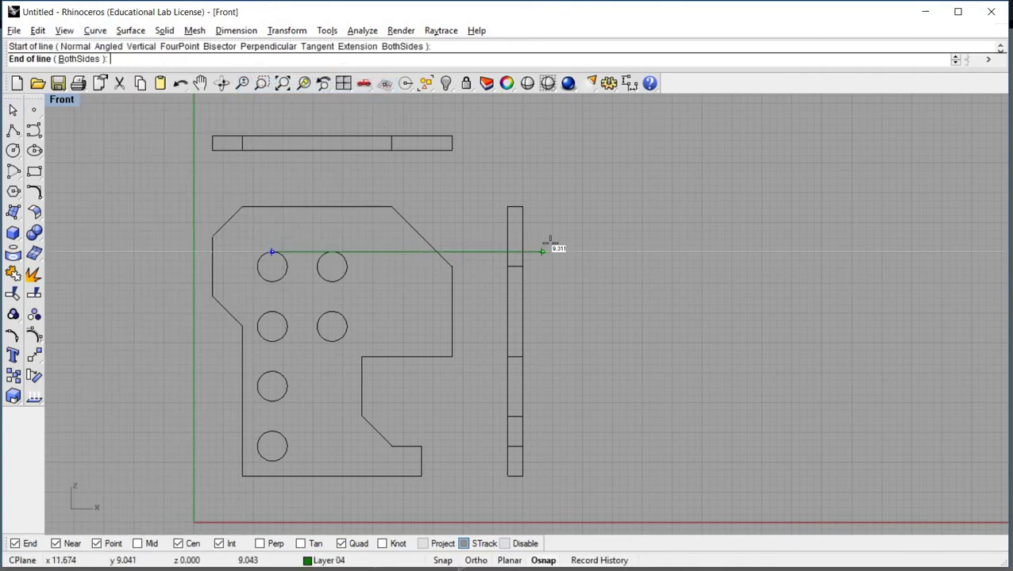
{"action": "key", "text": "Return"}
{"action": "left_click", "coordinate": [272, 281]}
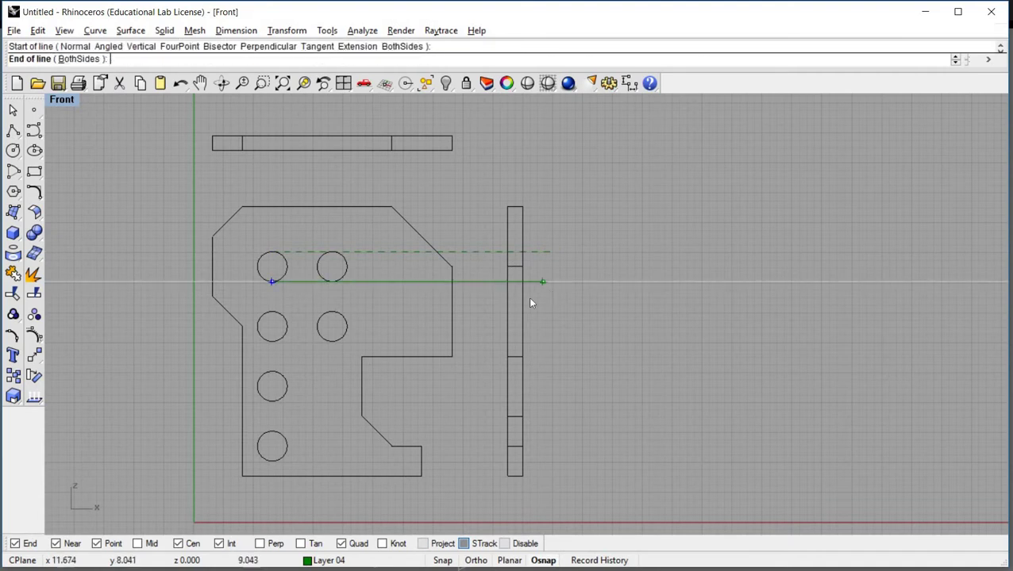
{"action": "left_click", "coordinate": [552, 281]}
{"action": "key", "text": "Return"}
{"action": "left_click", "coordinate": [572, 311]}
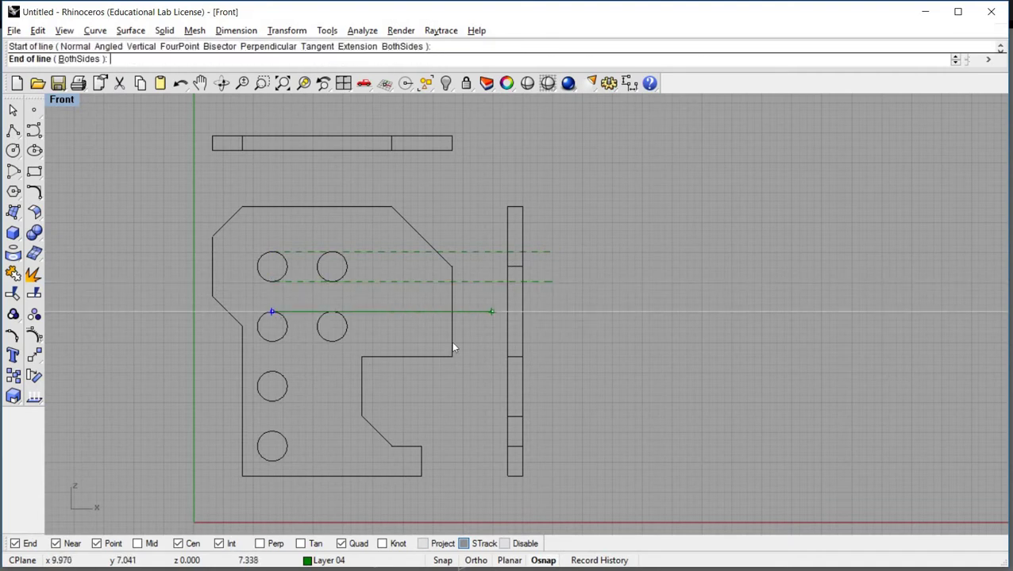
{"action": "left_click", "coordinate": [273, 312]}
{"action": "key", "text": "Return"}
{"action": "left_click", "coordinate": [546, 342]}
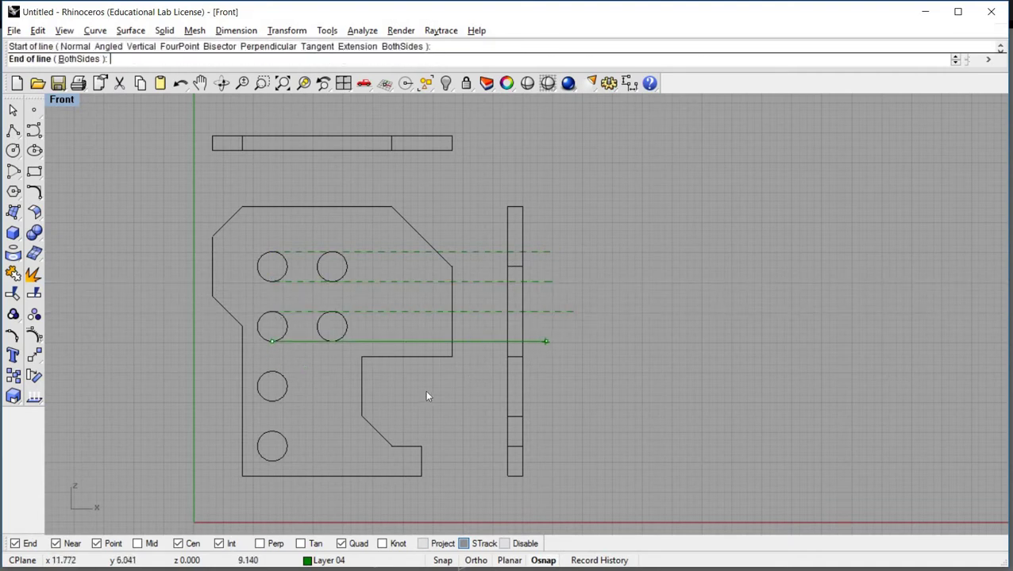
{"action": "left_click", "coordinate": [272, 341]}
Draw hidden lines from the left edge's inner corner and the upper-left chamfer corner across the side view.
{"action": "key", "text": "Return"}
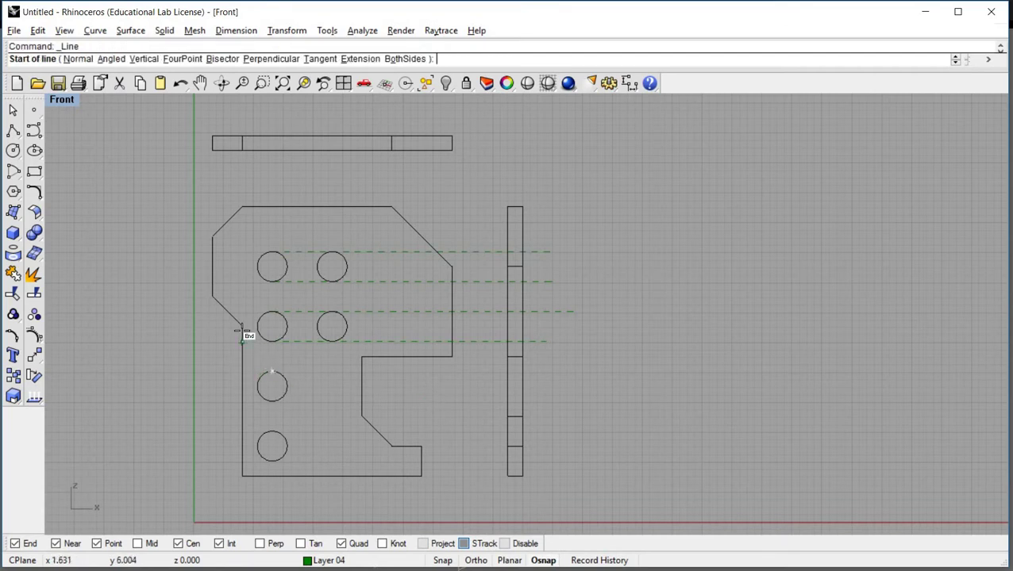
{"action": "left_click", "coordinate": [242, 326]}
{"action": "left_click", "coordinate": [580, 326]}
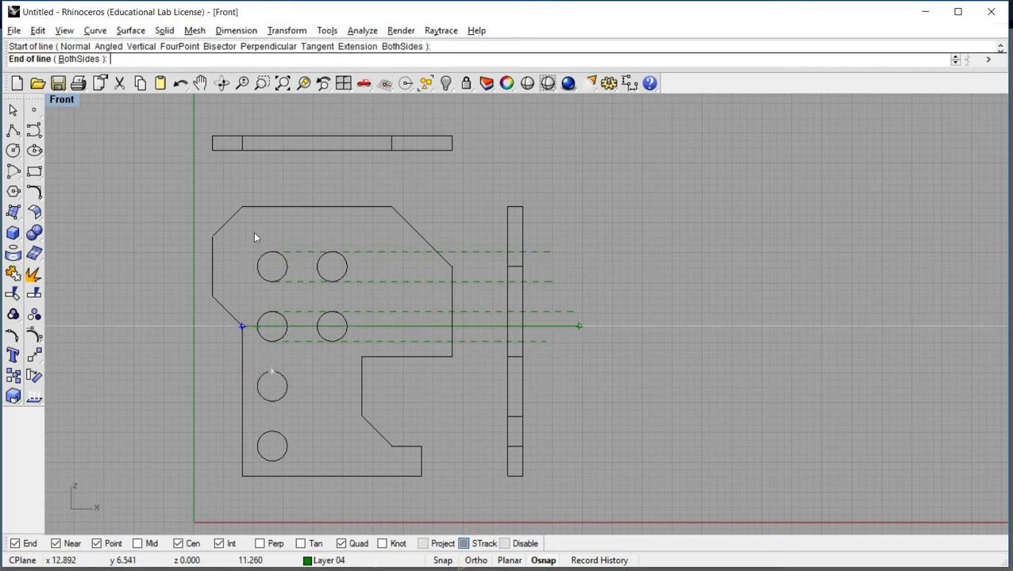
{"action": "key", "text": "Return"}
{"action": "left_click", "coordinate": [213, 237]}
{"action": "left_click", "coordinate": [570, 238]}
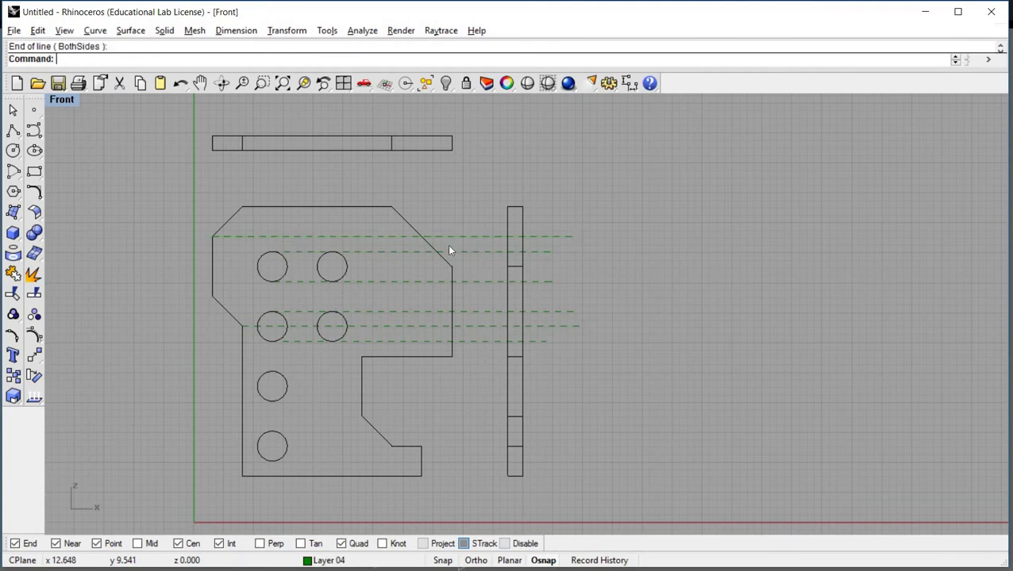
Draw hidden lines from the third and bottom holes' top and bottom edges to the side view bar.
{"action": "key", "text": "Return"}
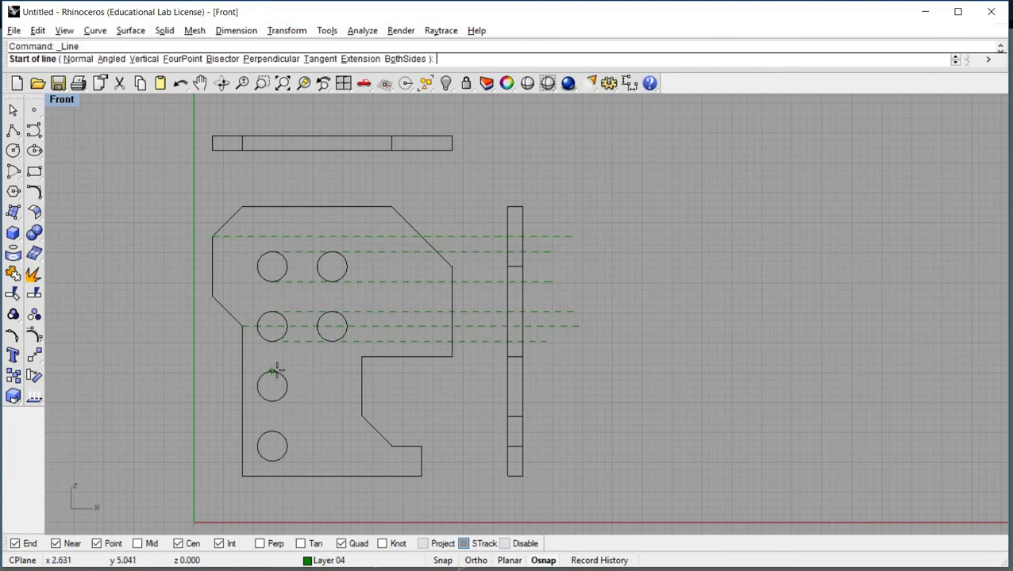
{"action": "left_click", "coordinate": [277, 371]}
{"action": "left_click", "coordinate": [542, 371]}
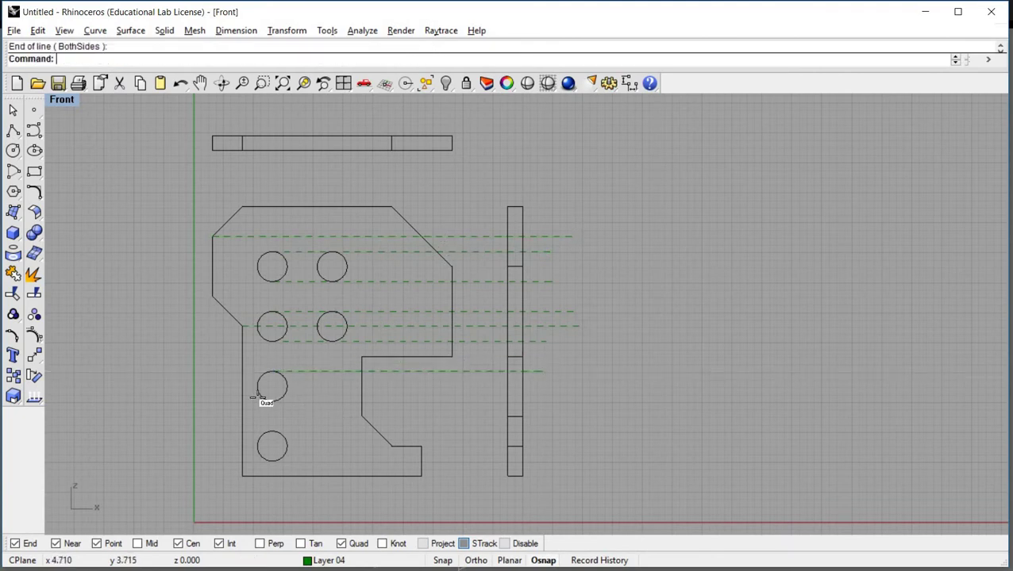
{"action": "key", "text": "Return"}
{"action": "left_click", "coordinate": [359, 397]}
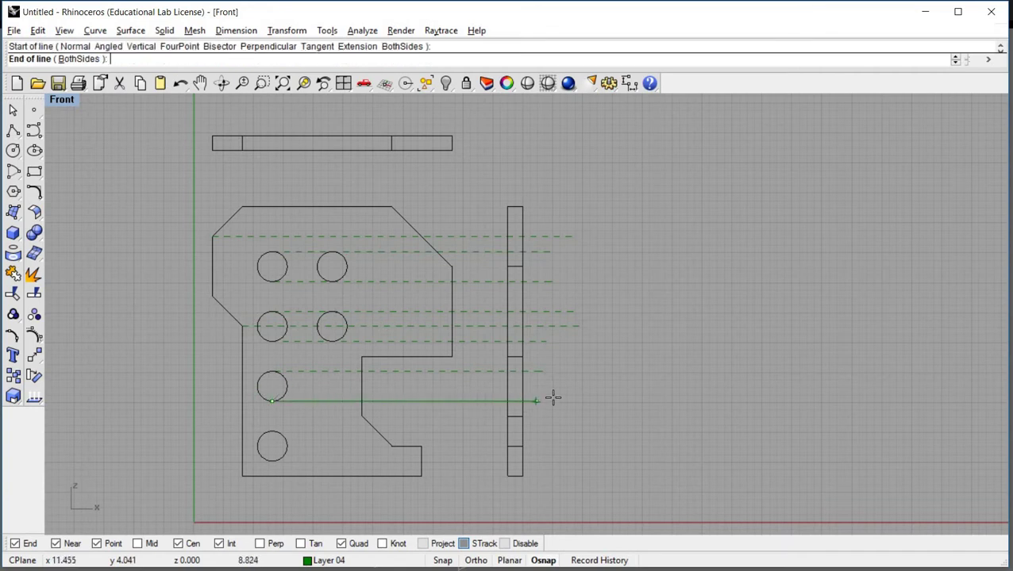
{"action": "left_click", "coordinate": [553, 401]}
{"action": "key", "text": "Return"}
{"action": "left_click", "coordinate": [274, 422]}
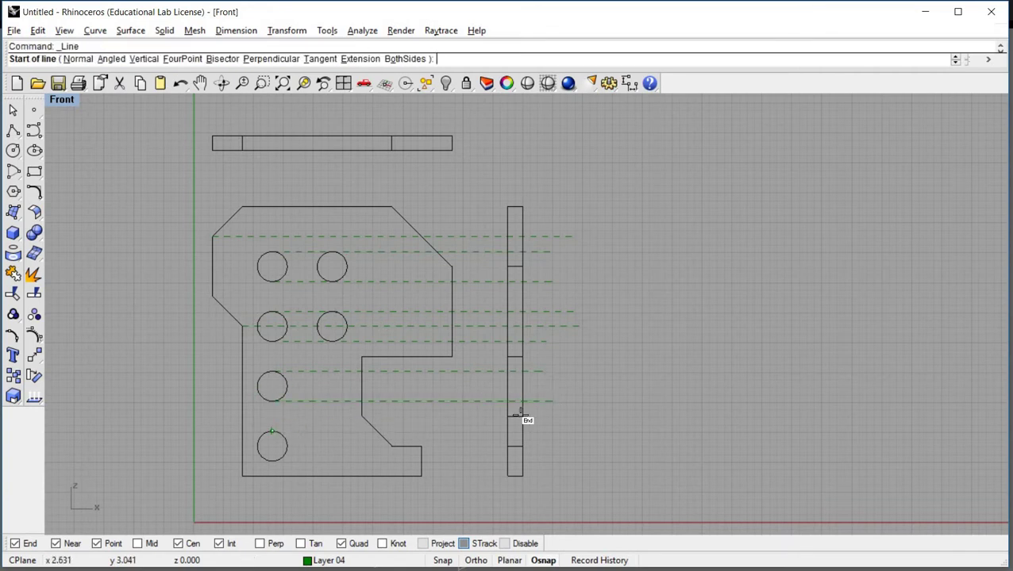
{"action": "left_click", "coordinate": [584, 431]}
{"action": "key", "text": "Return"}
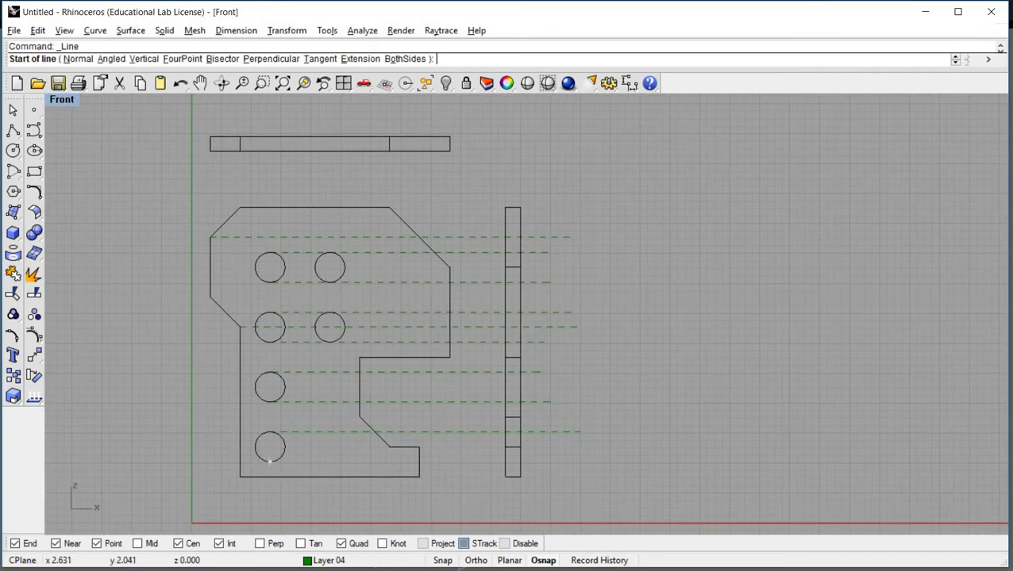
{"action": "left_click", "coordinate": [271, 461]}
{"action": "left_click", "coordinate": [621, 395]}
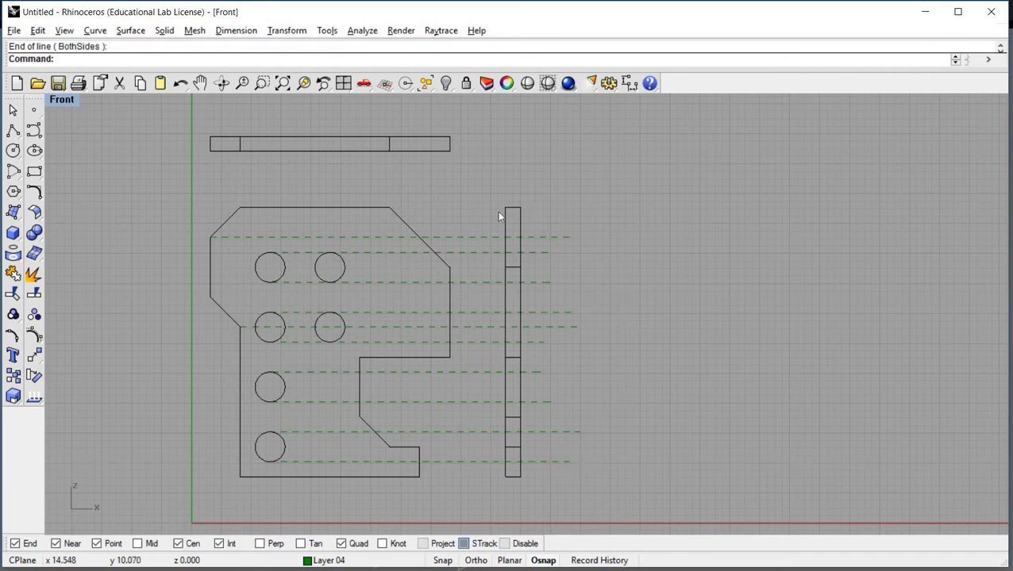
Split the horizontal hidden lines with the side-view outline and delete the pieces left of it.
{"action": "left_click_drag", "start_coordinate": [487, 210], "coordinate": [466, 496]}
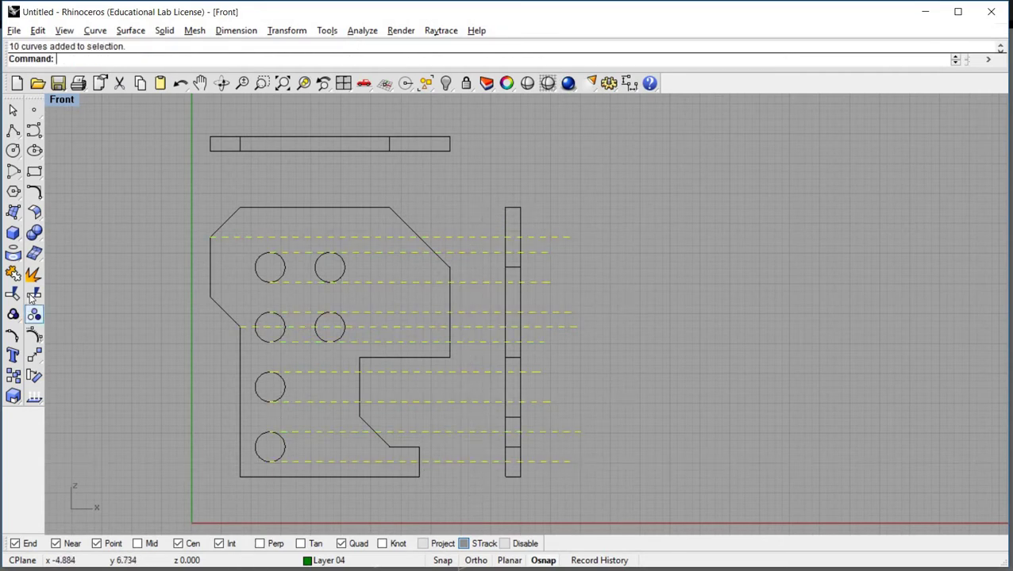
{"action": "left_click", "coordinate": [33, 294]}
{"action": "left_click", "coordinate": [506, 208]}
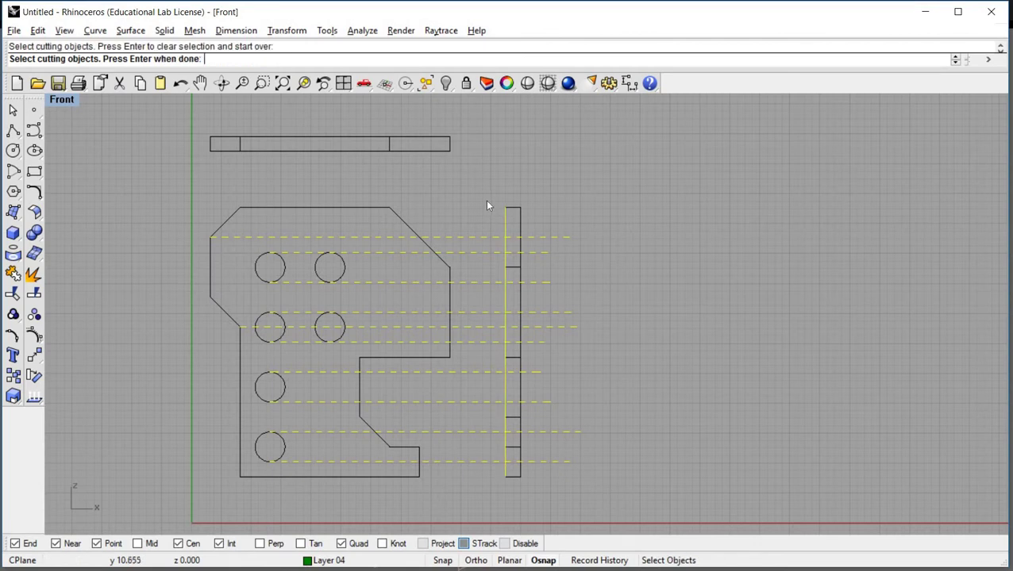
{"action": "key", "text": "Return"}
{"action": "left_click_drag", "start_coordinate": [487, 208], "coordinate": [469, 479]}
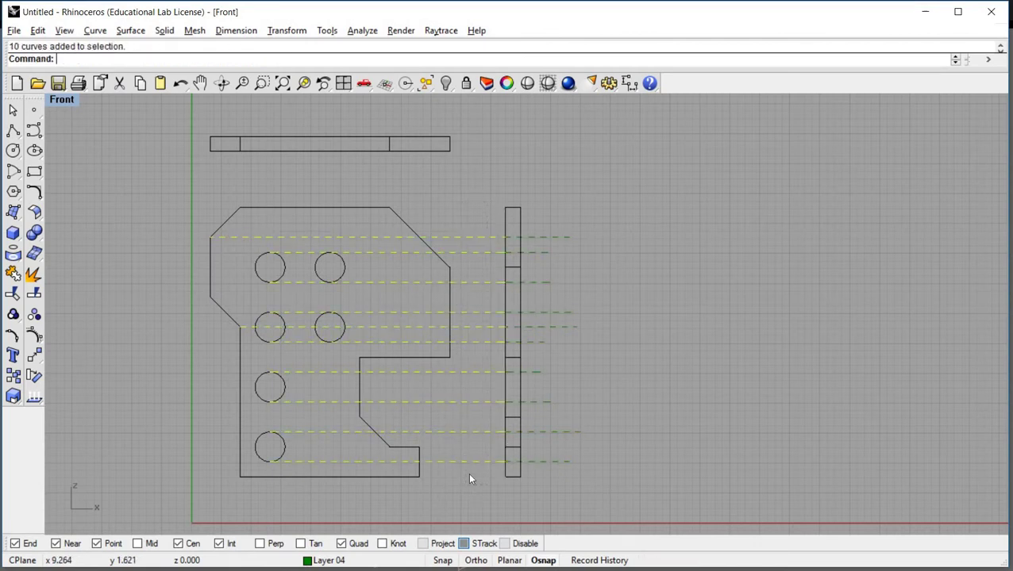
{"action": "key", "text": "Delete"}
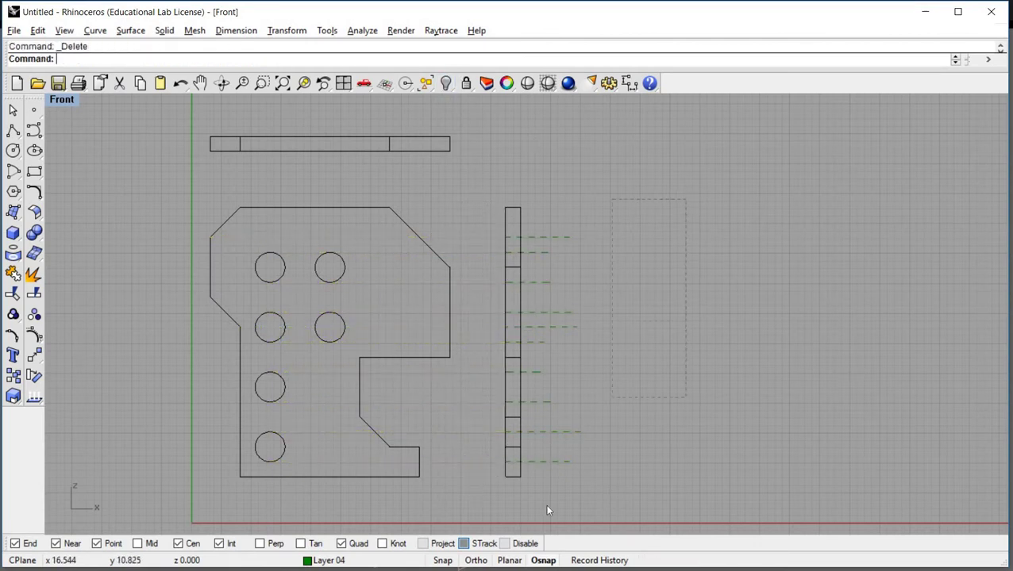
Split the remaining pieces again at the side view and delete everything sticking out right.
{"action": "left_click_drag", "start_coordinate": [553, 482], "coordinate": [545, 506]}
{"action": "key", "text": "Return"}
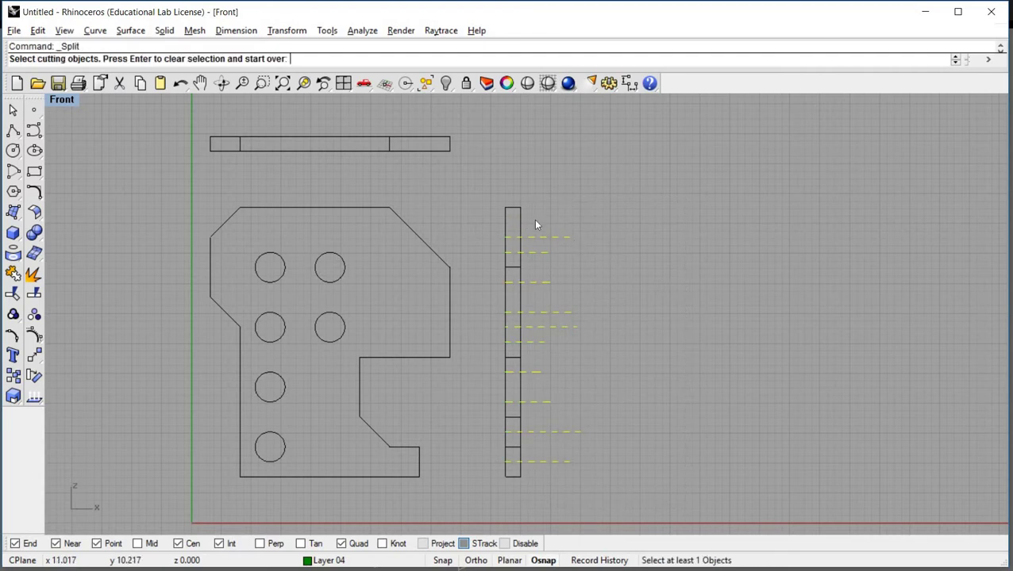
{"action": "left_click", "coordinate": [524, 224]}
{"action": "key", "text": "Return"}
{"action": "left_click_drag", "start_coordinate": [554, 492], "coordinate": [556, 490]}
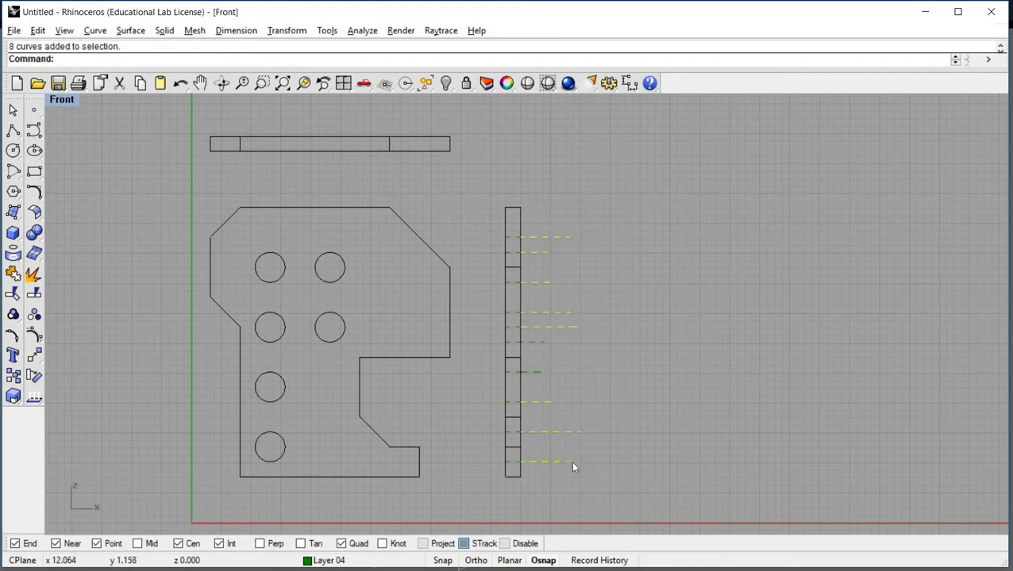
{"action": "key", "text": "Delete"}
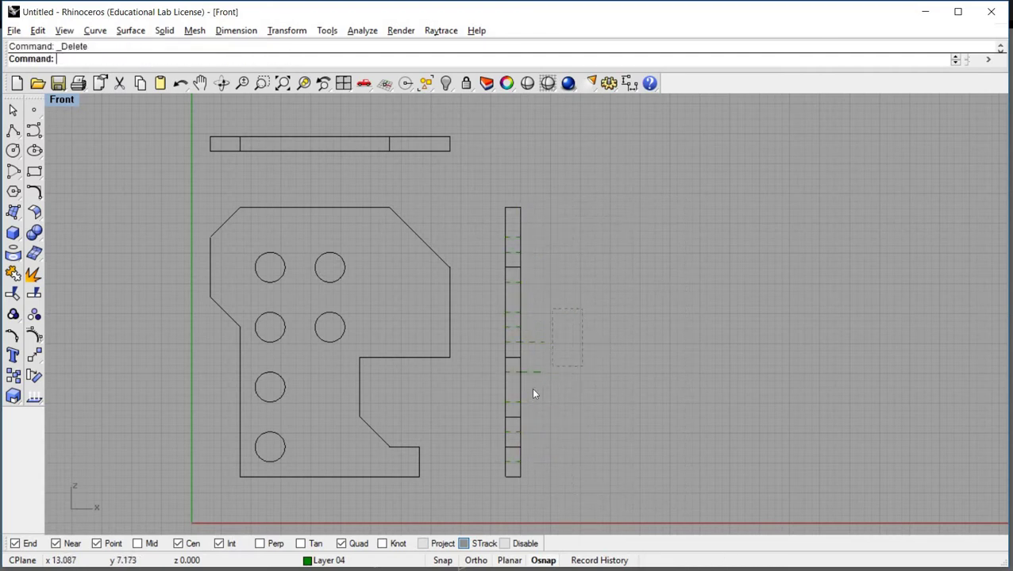
{"action": "left_click_drag", "start_coordinate": [582, 310], "coordinate": [533, 393]}
{"action": "key", "text": "Delete"}
{"action": "right_click_drag", "start_coordinate": [458, 303], "coordinate": [471, 314]}
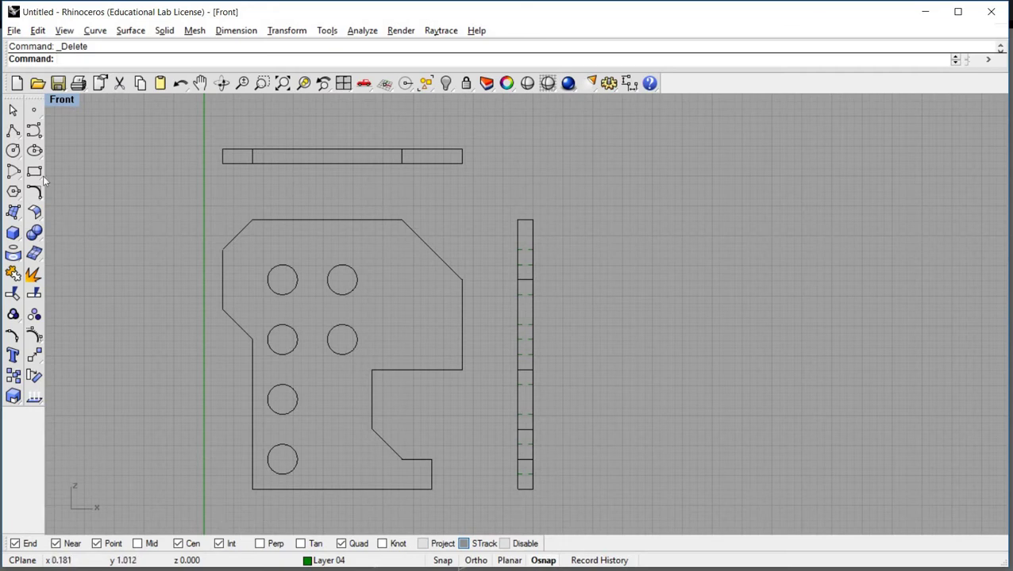
Turn off the Near osnap and draw the first vertical guide at the outline corner.
{"action": "left_click", "coordinate": [13, 130]}
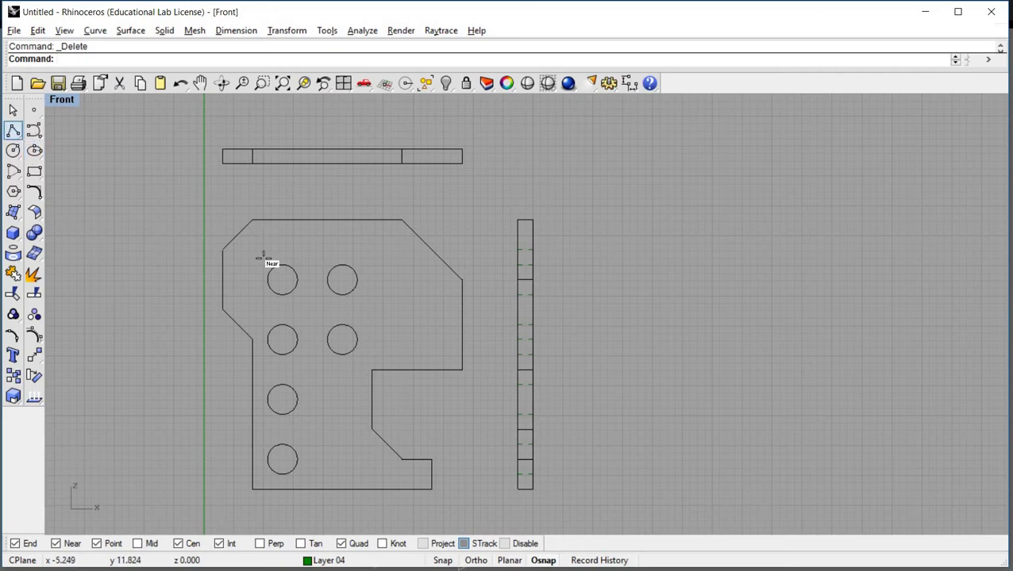
{"action": "left_click", "coordinate": [248, 332]}
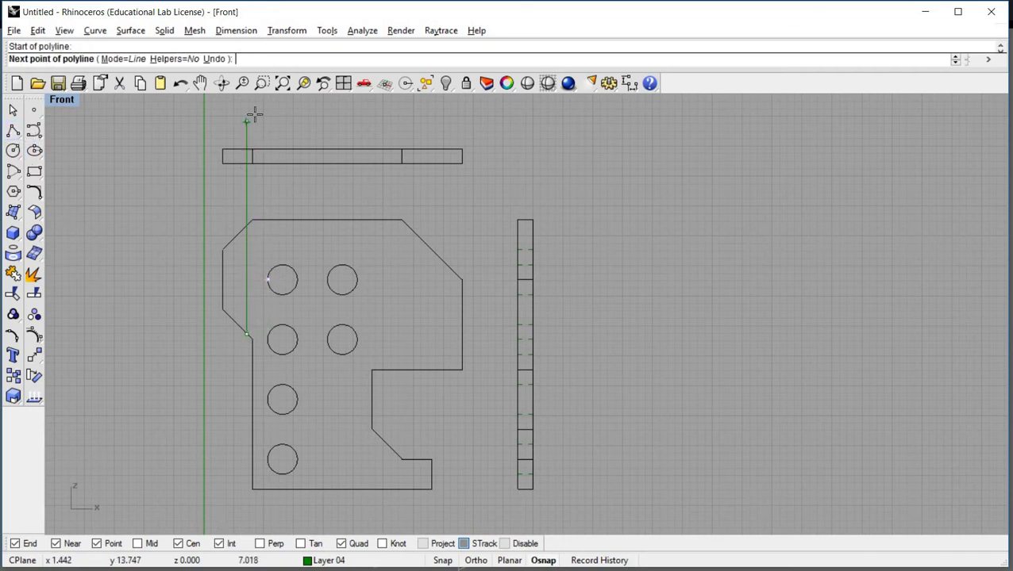
{"action": "key", "text": "Escape"}
{"action": "key", "text": "Return"}
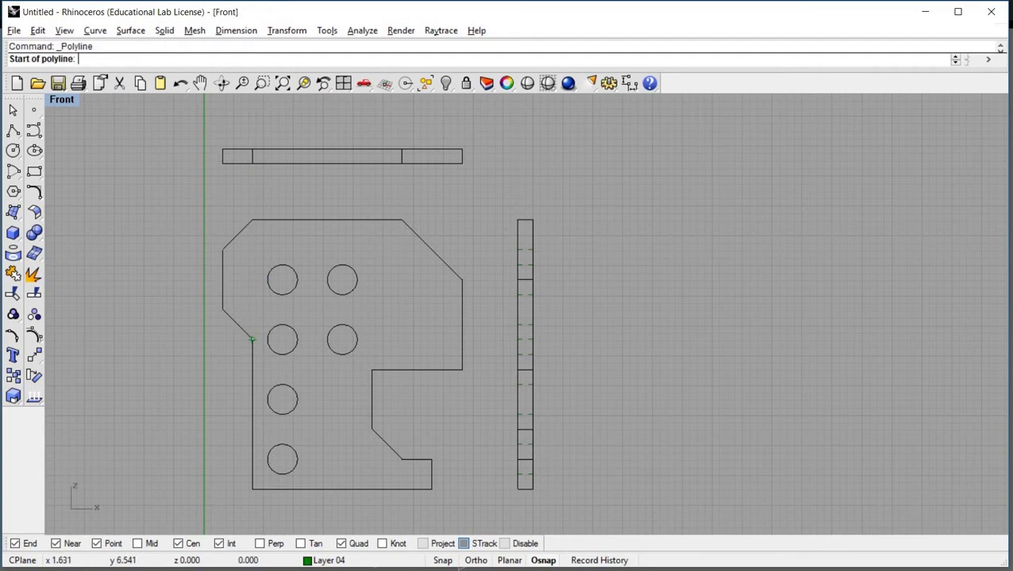
{"action": "left_click", "coordinate": [56, 543]}
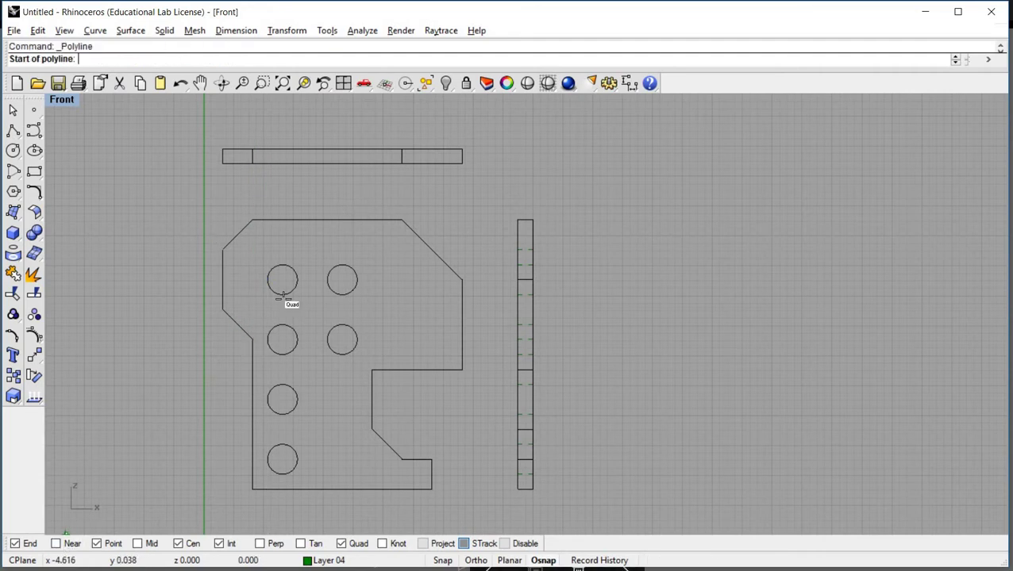
{"action": "left_click", "coordinate": [247, 166]}
{"action": "left_click", "coordinate": [290, 175]}
{"action": "key", "text": "Escape"}
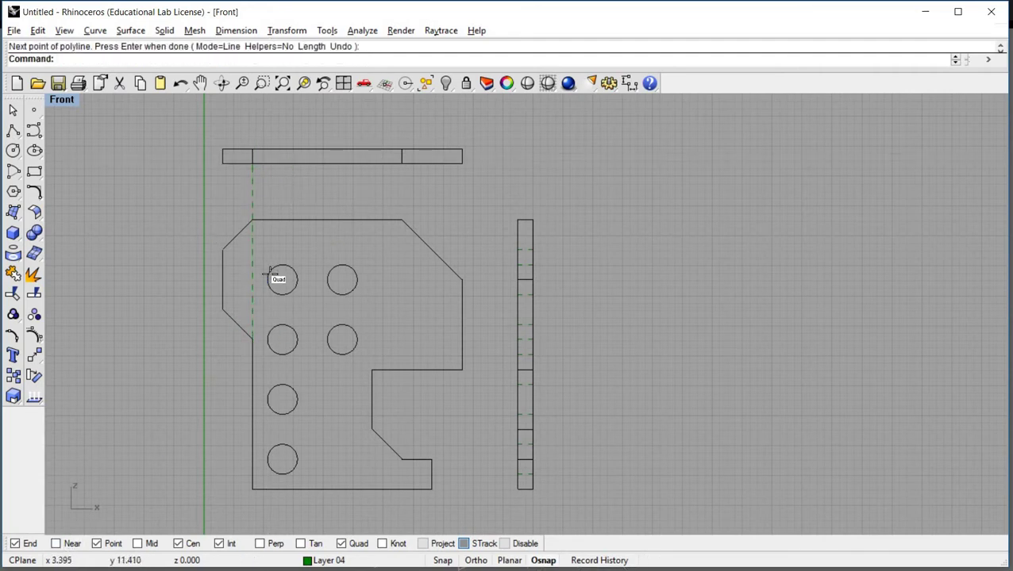
Draw vertical guides from the bottom hole's left and right edges up past the top view.
{"action": "key", "text": "Return"}
{"action": "left_click", "coordinate": [267, 280]}
{"action": "left_click", "coordinate": [268, 460]}
{"action": "key", "text": "Escape"}
{"action": "key", "text": "Return"}
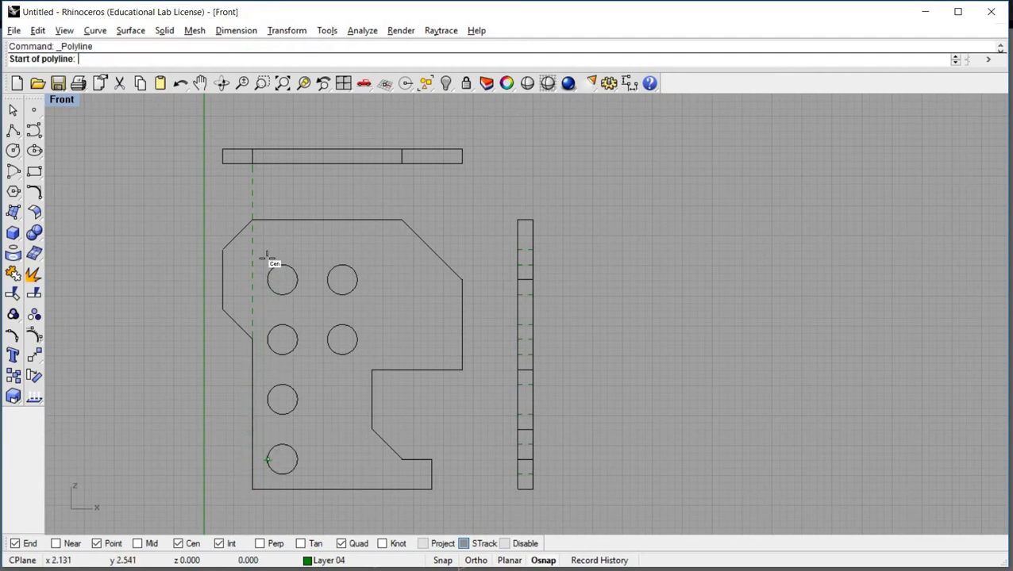
{"action": "left_click", "coordinate": [268, 460]}
{"action": "left_click", "coordinate": [267, 111]}
{"action": "key", "text": "Return"}
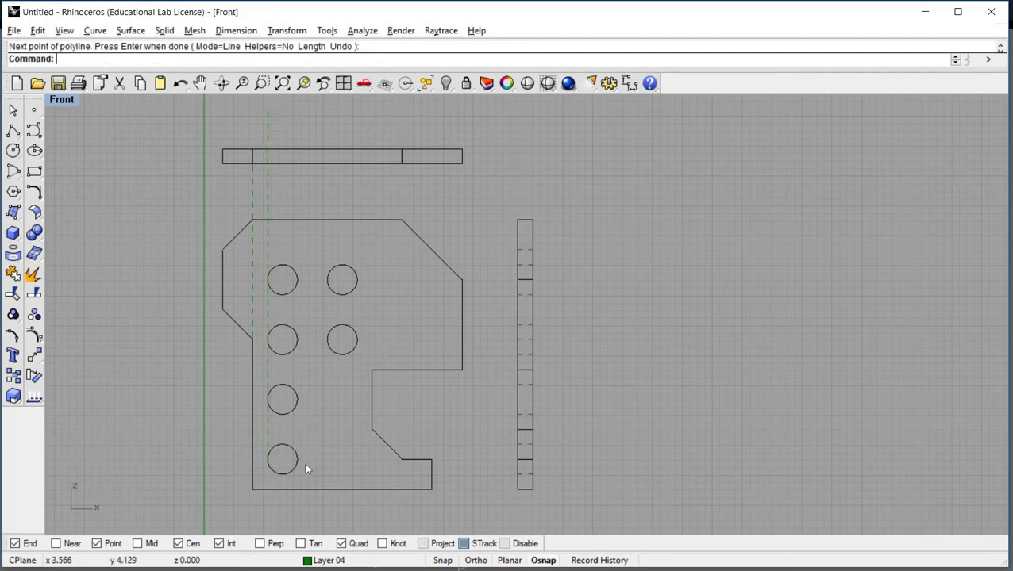
{"action": "key", "text": "Return"}
{"action": "left_click", "coordinate": [297, 461]}
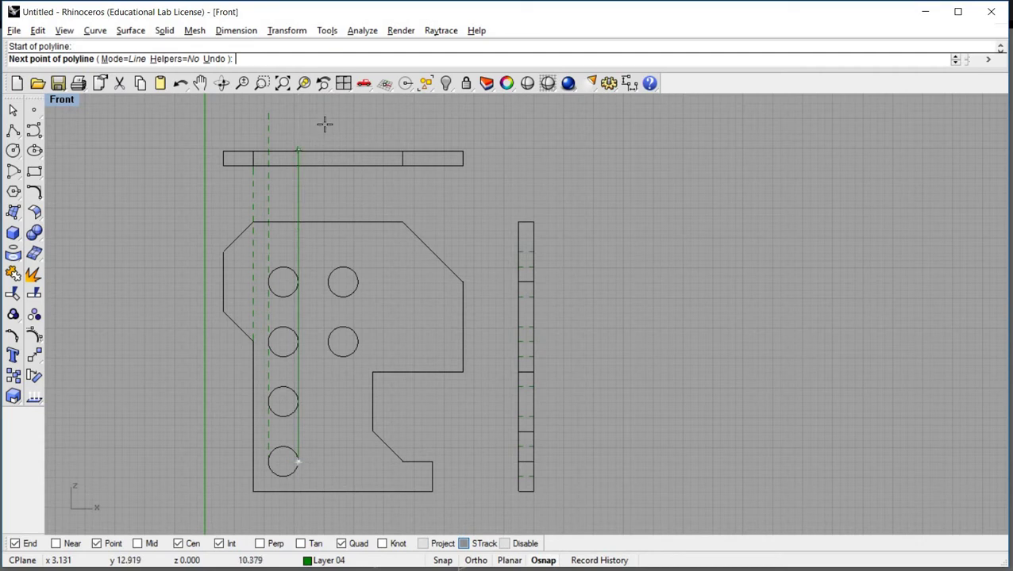
{"action": "left_click", "coordinate": [344, 117]}
{"action": "key", "text": "Return"}
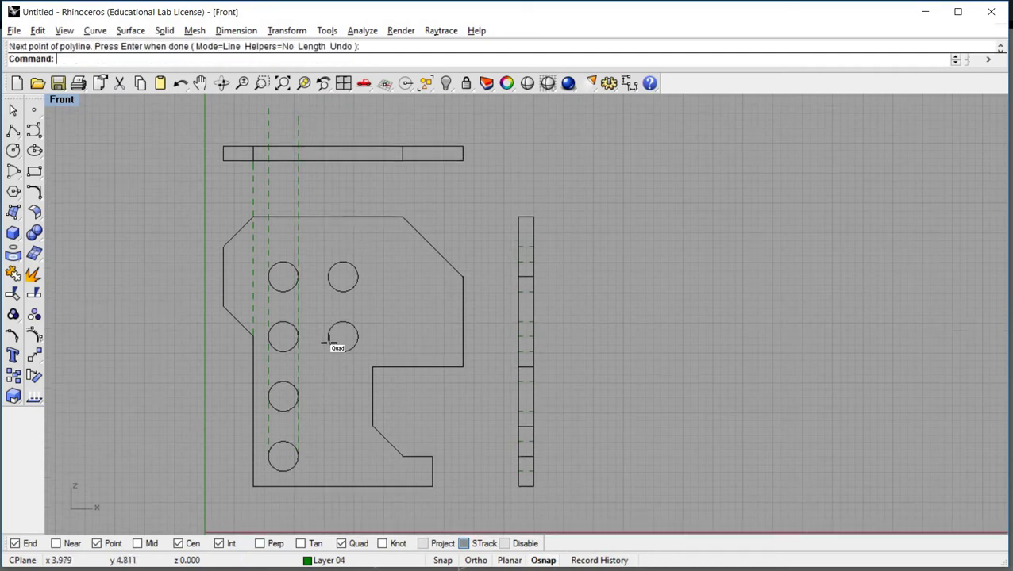
Draw vertical guides from the right hole's left and right edges up past the top view.
{"action": "key", "text": "Return"}
{"action": "left_click", "coordinate": [328, 337]}
{"action": "left_click", "coordinate": [327, 117]}
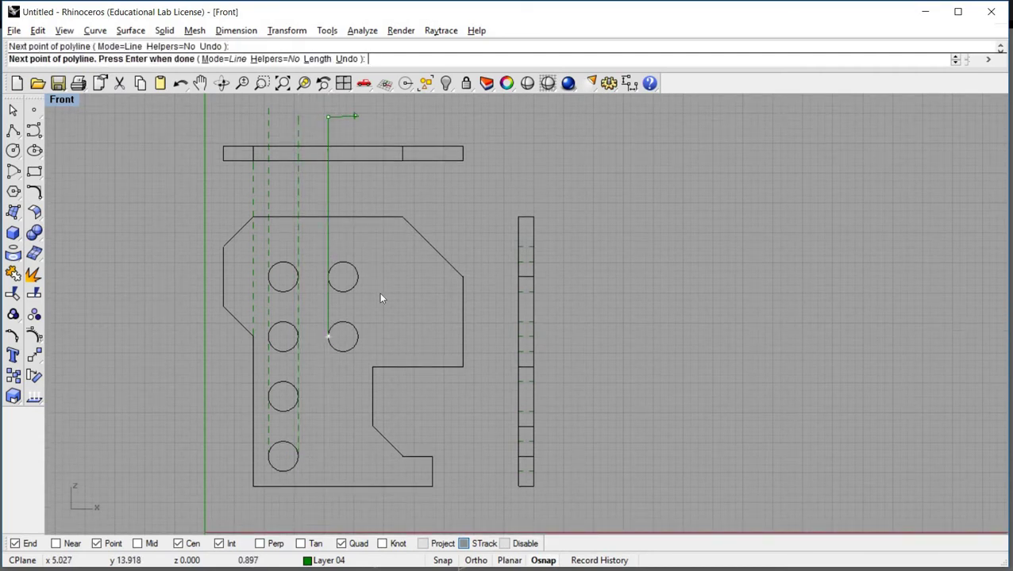
{"action": "key", "text": "Return"}
{"action": "key", "text": "Return"}
{"action": "left_click", "coordinate": [358, 336]}
{"action": "left_click", "coordinate": [358, 117]}
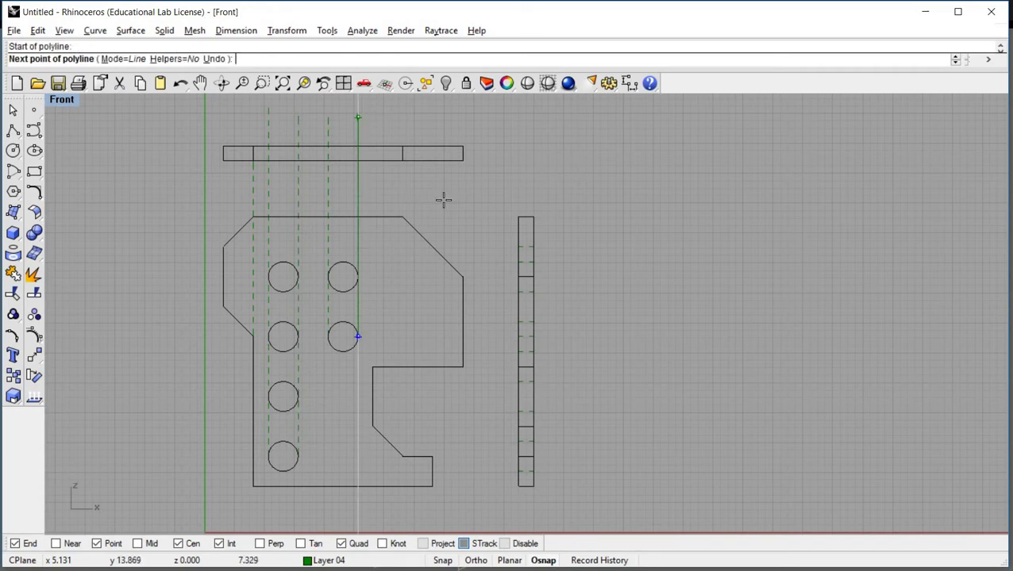
Draw vertical guides from the notch's inner corner, lower notch corner and bottom step corner through the top view.
{"action": "key", "text": "Return"}
{"action": "key", "text": "Return"}
{"action": "left_click", "coordinate": [372, 367]}
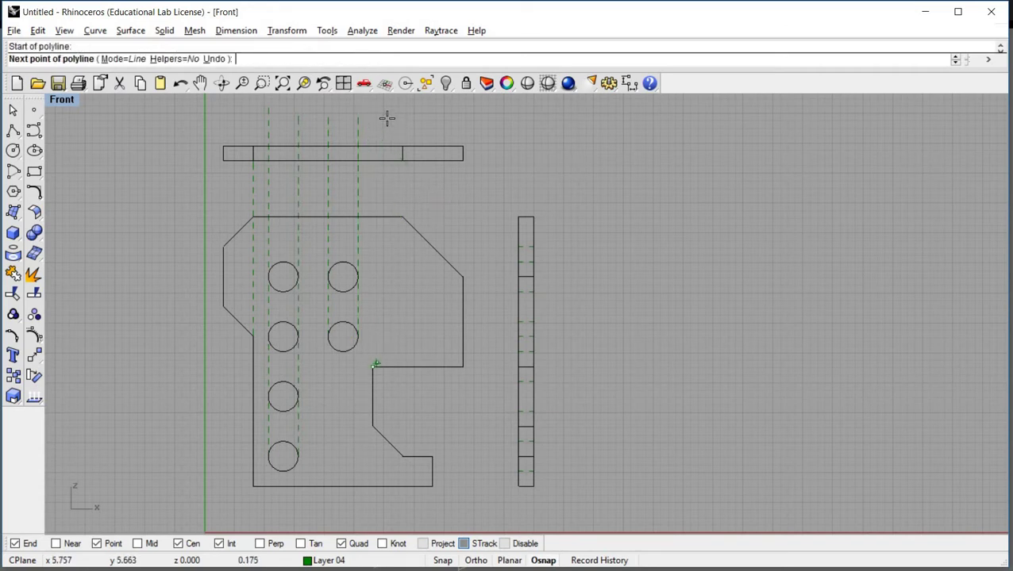
{"action": "left_click", "coordinate": [446, 190]}
{"action": "key", "text": "Return"}
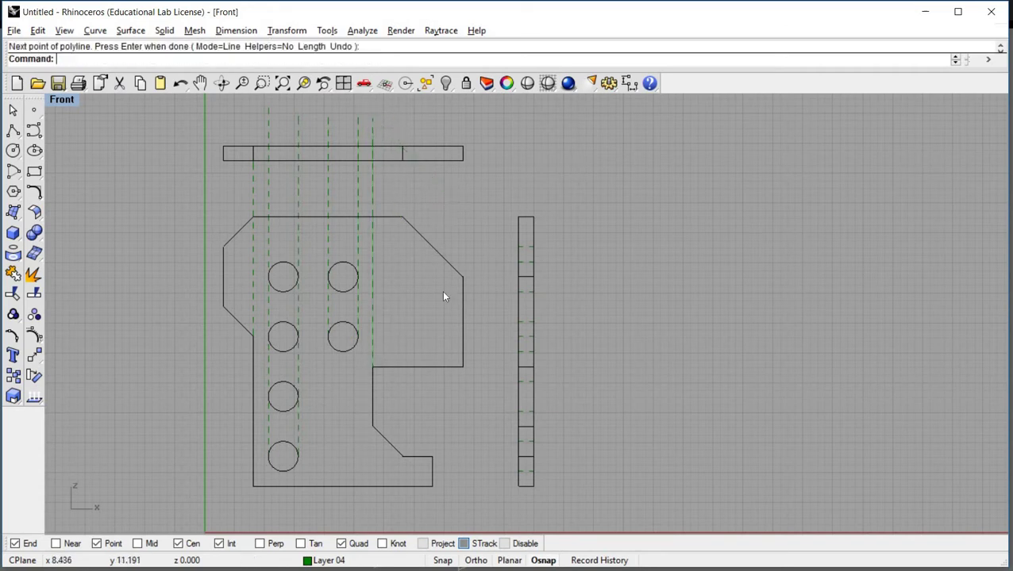
{"action": "key", "text": "Return"}
{"action": "left_click", "coordinate": [403, 457]}
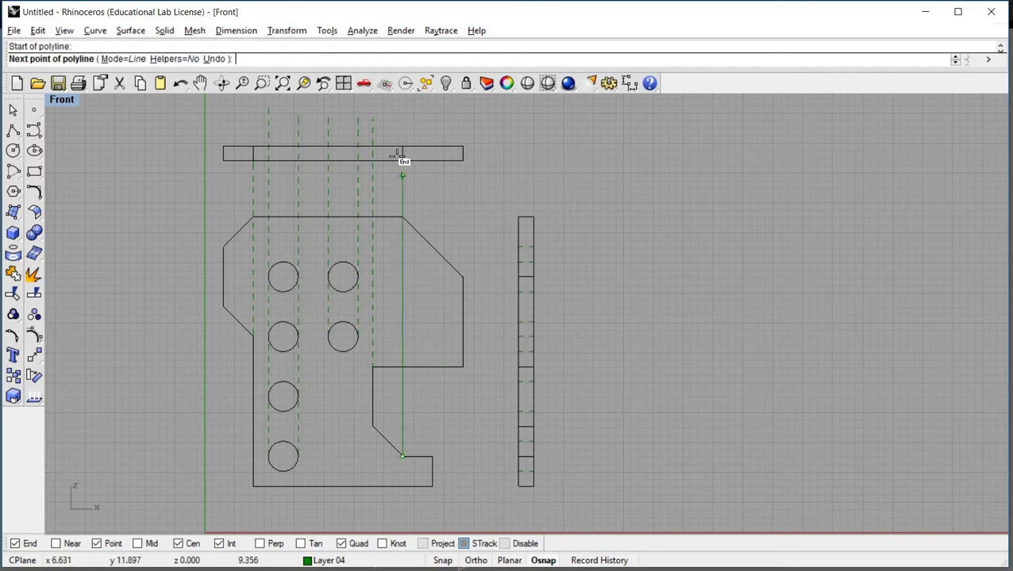
{"action": "left_click", "coordinate": [396, 157]}
{"action": "key", "text": "Return"}
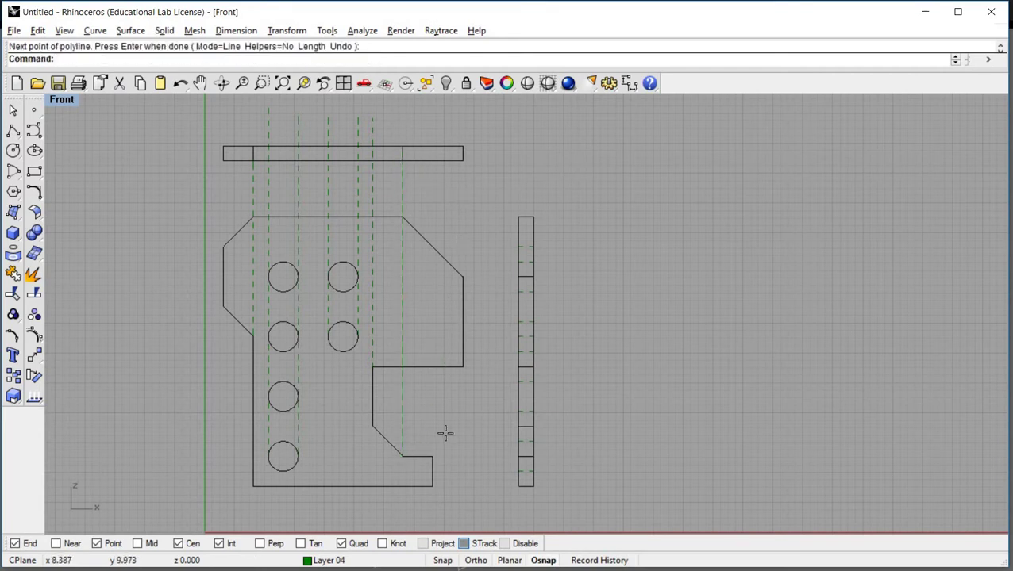
{"action": "key", "text": "Return"}
{"action": "left_click", "coordinate": [437, 432]}
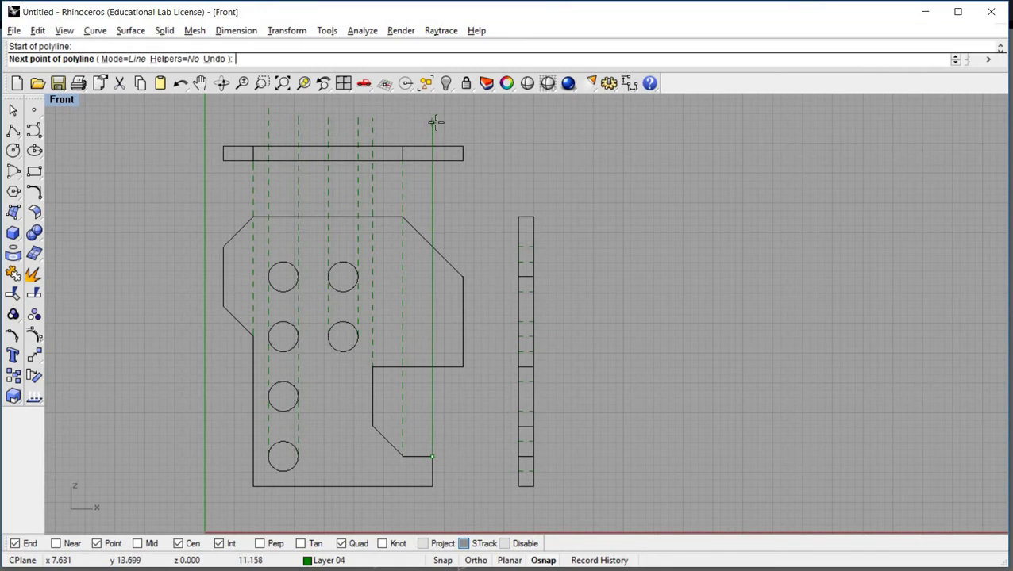
{"action": "left_click", "coordinate": [432, 122]}
{"action": "key", "text": "Return"}
{"action": "right_click_drag", "start_coordinate": [484, 236], "coordinate": [516, 248]}
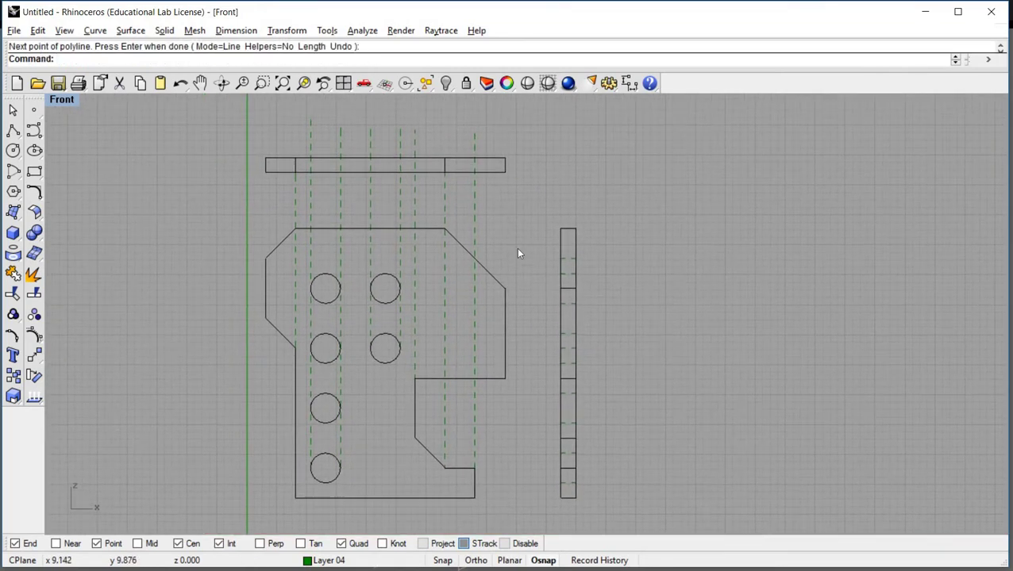
{"action": "key", "text": "Right"}
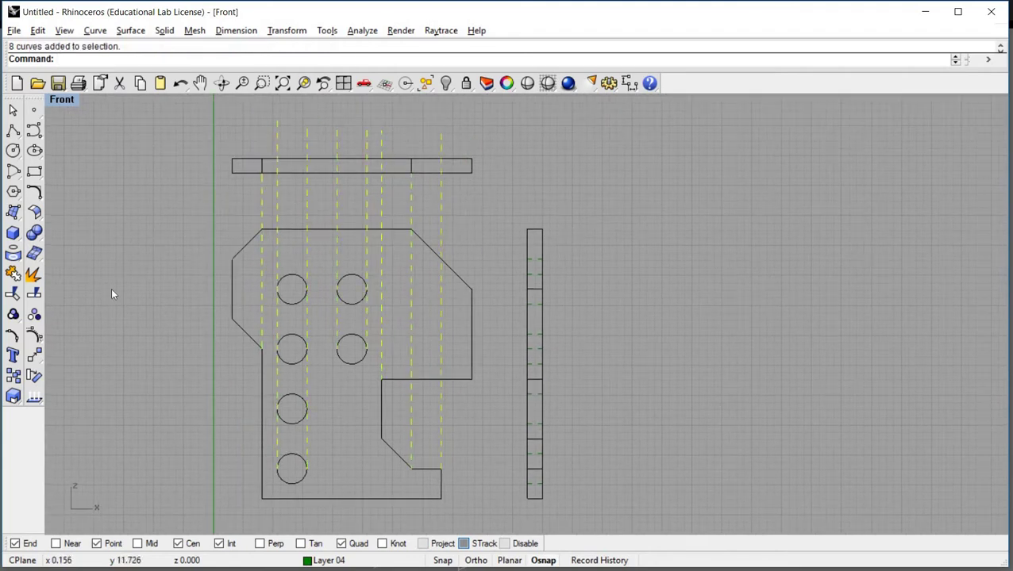
Split the vertical guides with the top-view bar and delete the pieces below and above it.
{"action": "left_click", "coordinate": [34, 293]}
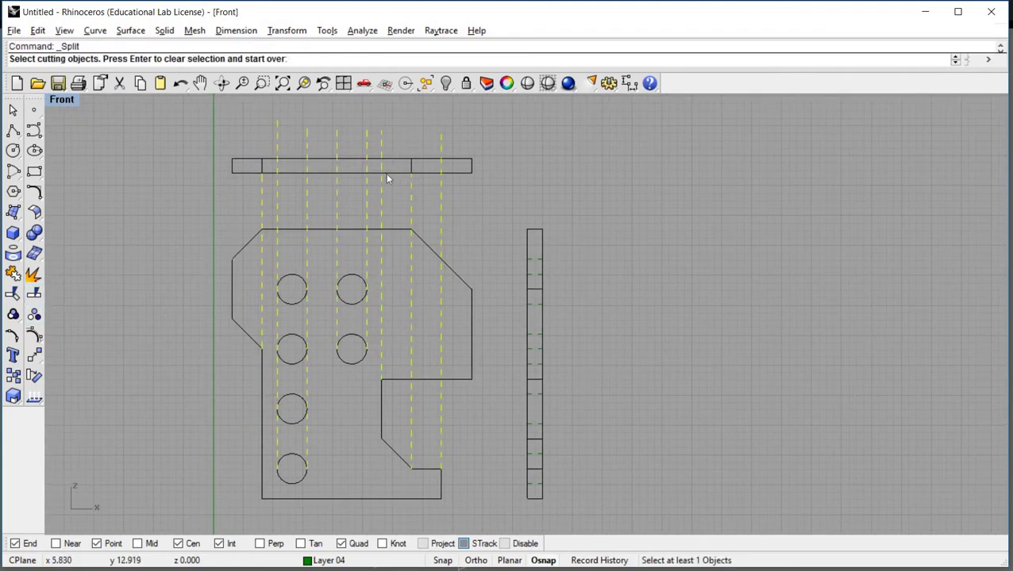
{"action": "left_click", "coordinate": [388, 177]}
{"action": "key", "text": "Return"}
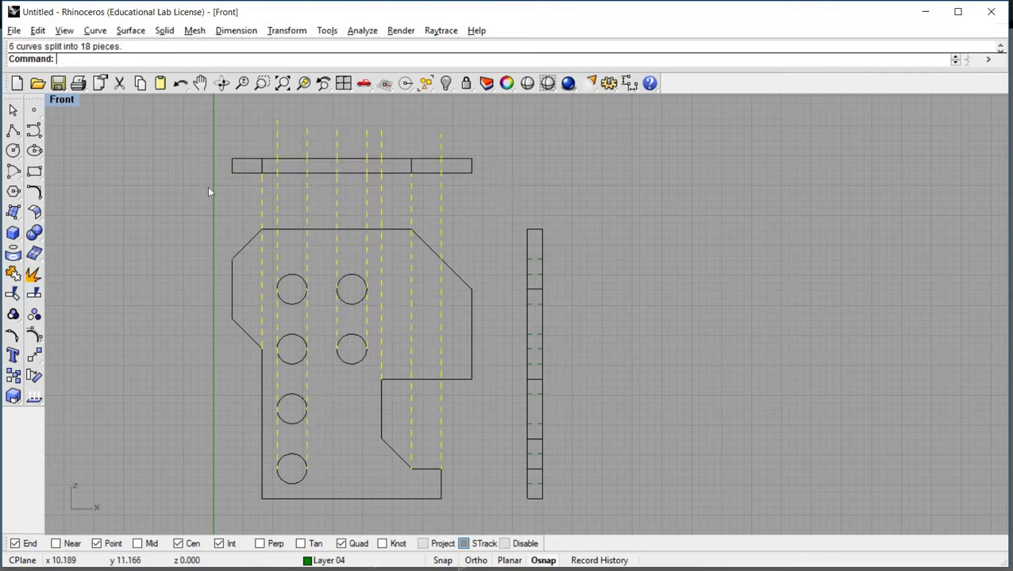
{"action": "left_click_drag", "start_coordinate": [468, 195], "coordinate": [225, 170]}
{"action": "key", "text": "Delete"}
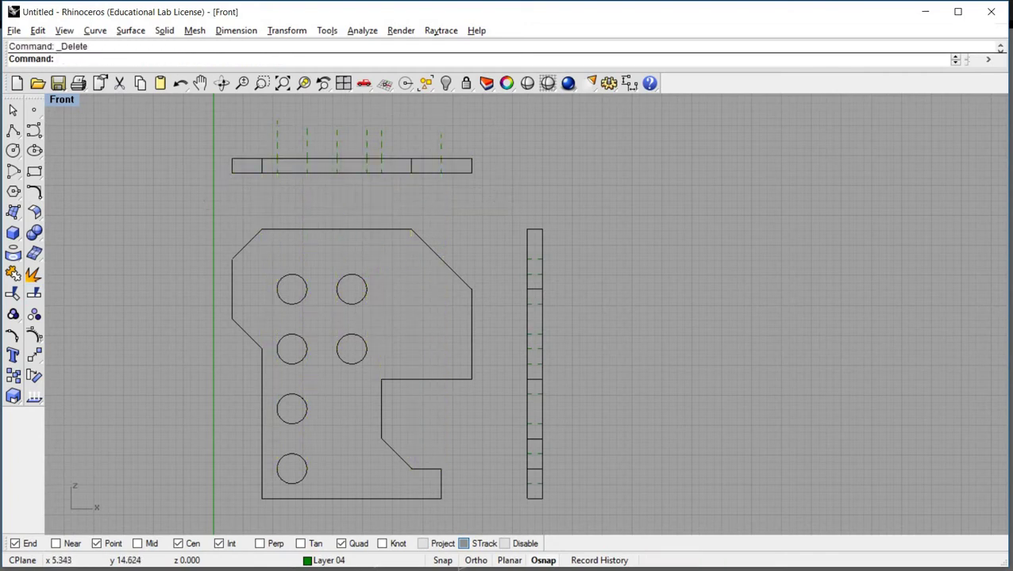
{"action": "left_click_drag", "start_coordinate": [492, 115], "coordinate": [249, 144]}
{"action": "key", "text": "Delete"}
{"action": "right_click_drag", "start_coordinate": [375, 474], "coordinate": [382, 469]}
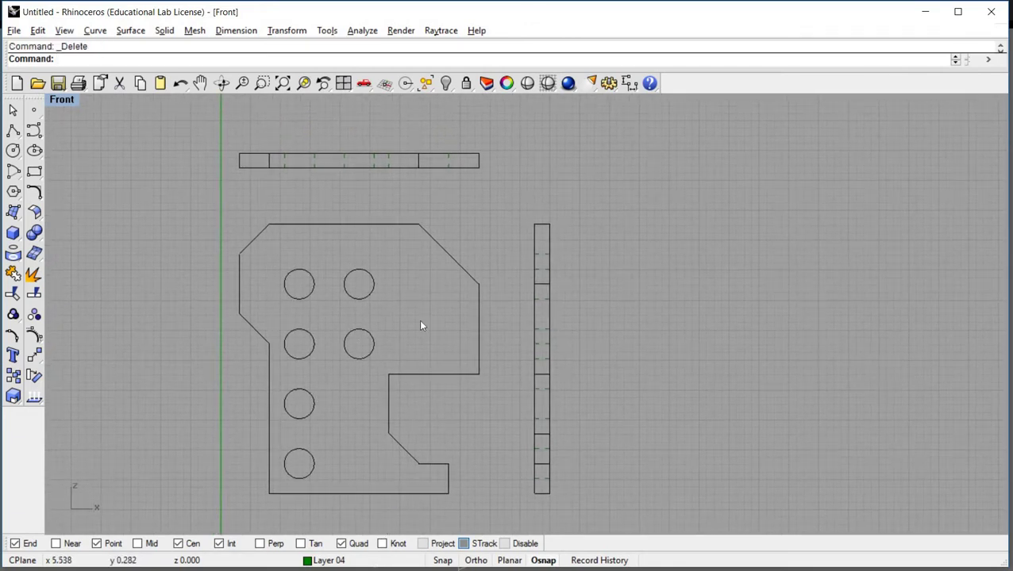
Make Layer 01 the current layer.
{"action": "left_click", "coordinate": [328, 560]}
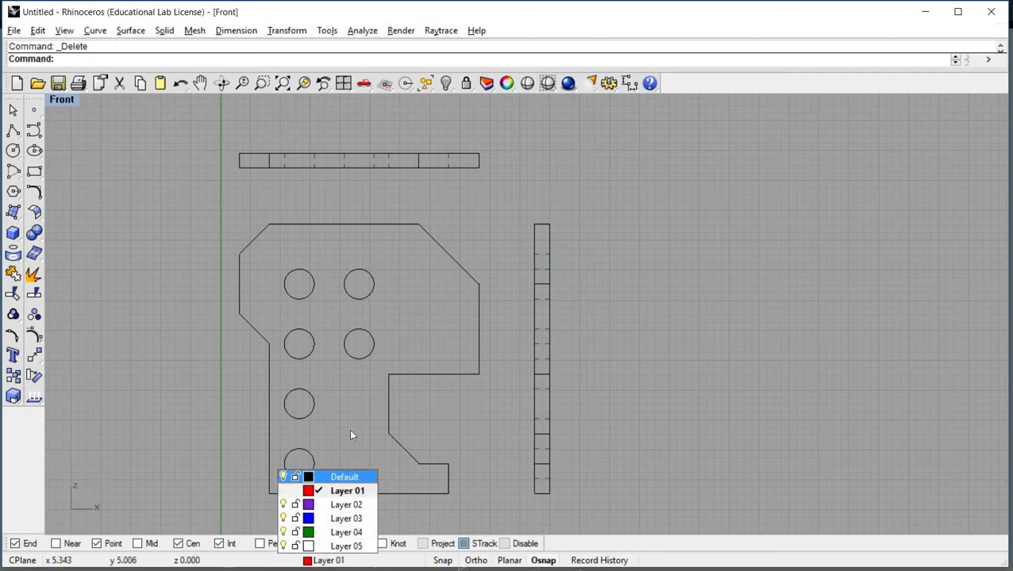
{"action": "left_click", "coordinate": [346, 490]}
{"action": "right_click_drag", "start_coordinate": [395, 424], "coordinate": [428, 423]}
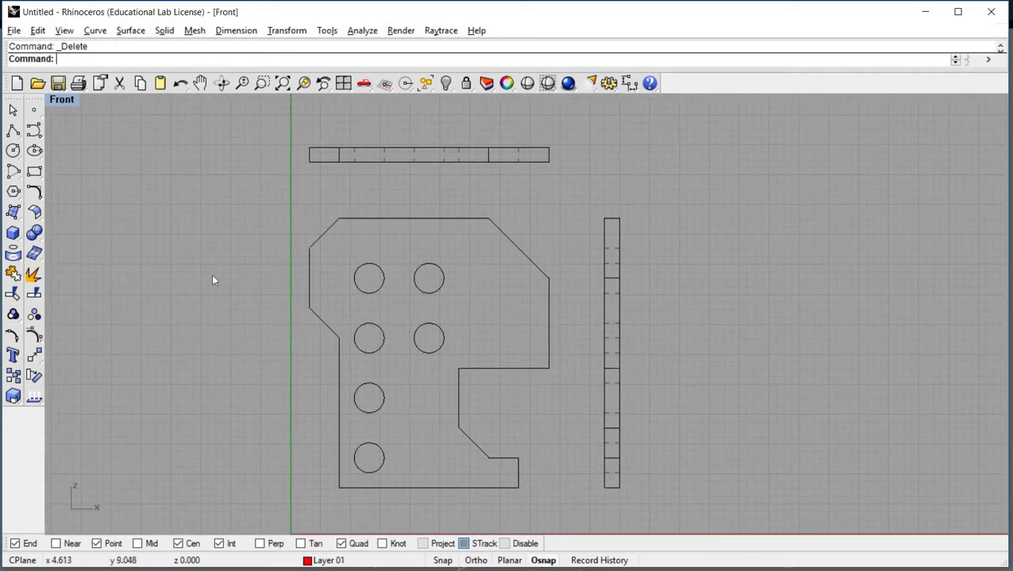
Add a Ø1.00 diameter dimension to the top-right hole, placed above right of the part.
{"action": "left_click", "coordinate": [236, 30]}
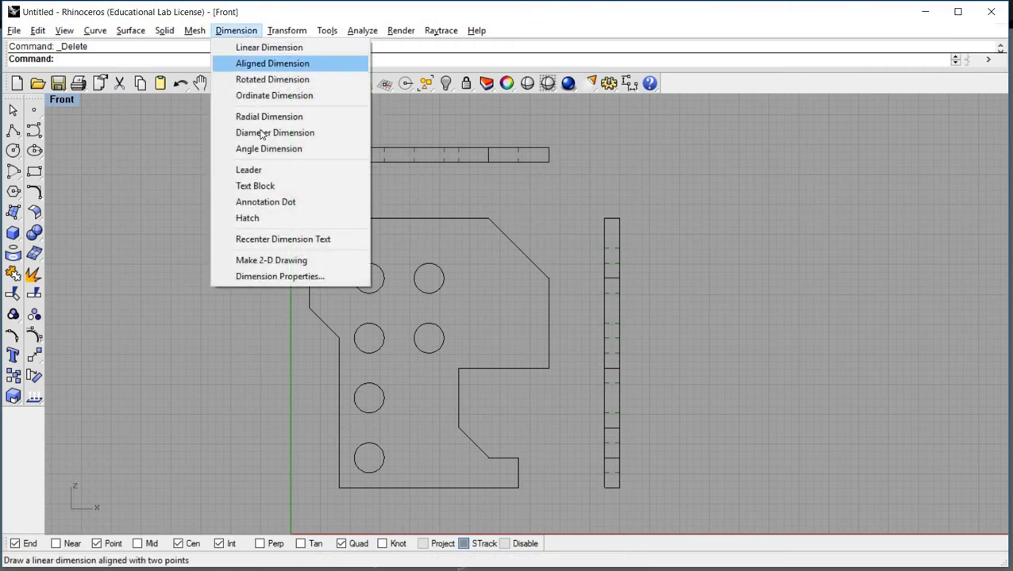
{"action": "left_click", "coordinate": [275, 133]}
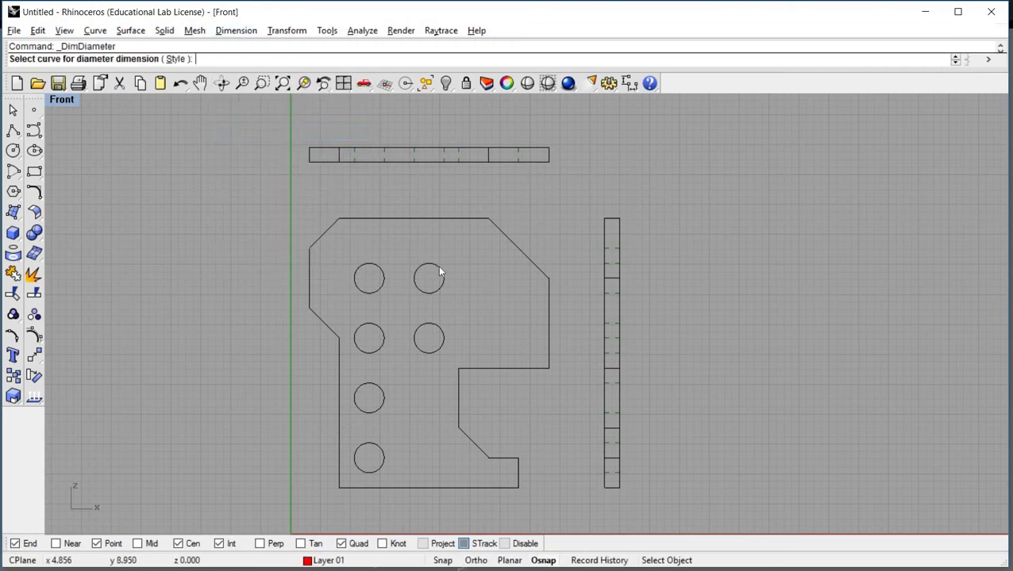
{"action": "left_click", "coordinate": [437, 265]}
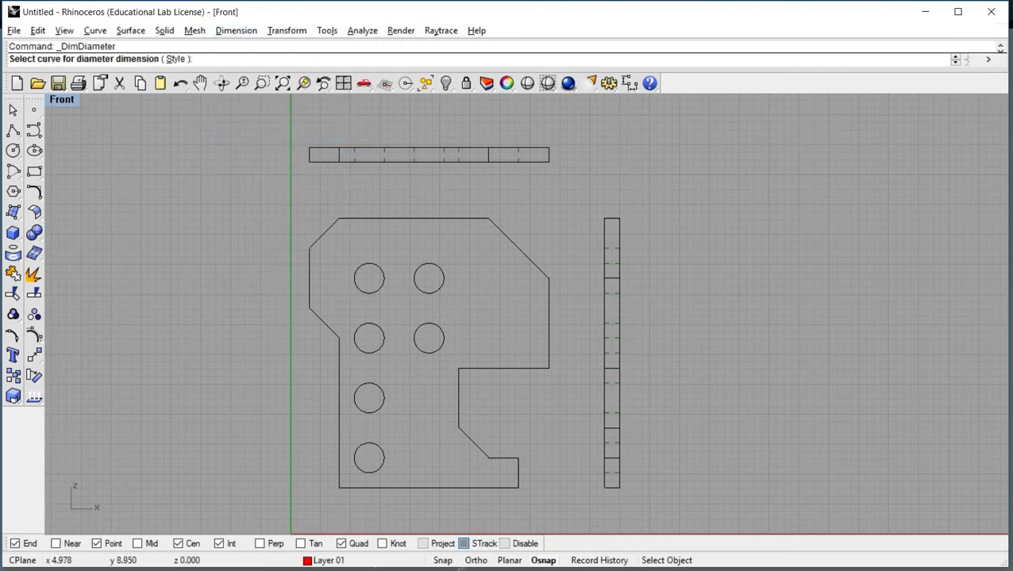
{"action": "left_click", "coordinate": [517, 184]}
Set the global dimension scale to 25 in the dimension properties.
{"action": "left_click", "coordinate": [236, 30]}
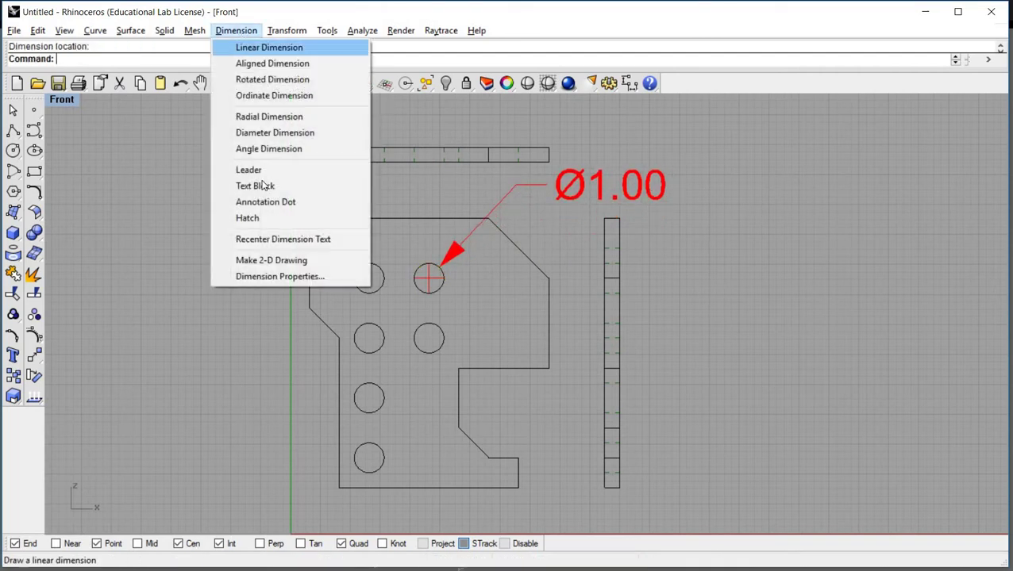
{"action": "left_click", "coordinate": [261, 275]}
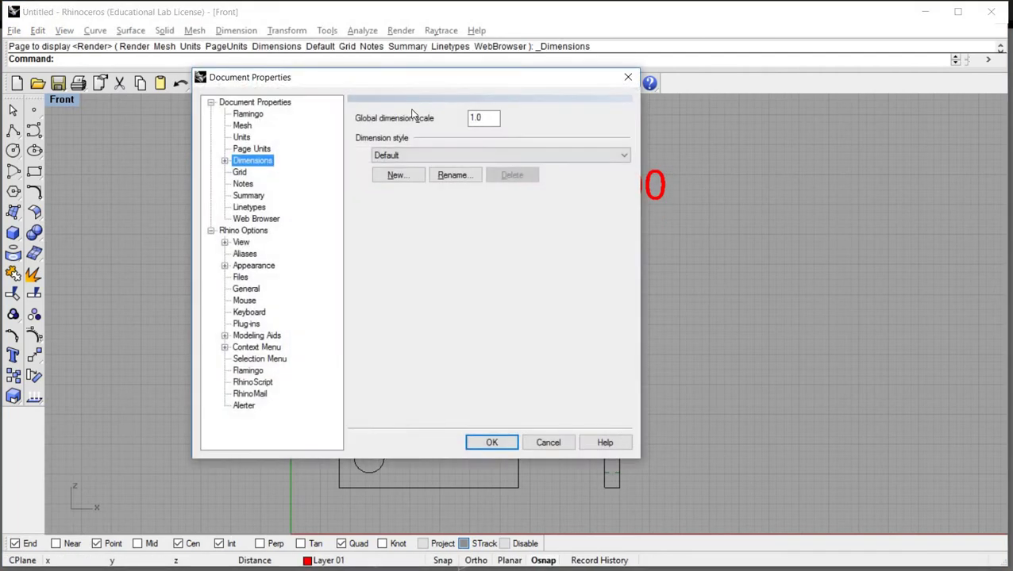
{"action": "key", "text": "Tab"}
{"action": "type", "text": "25"}
{"action": "key", "text": "Return"}
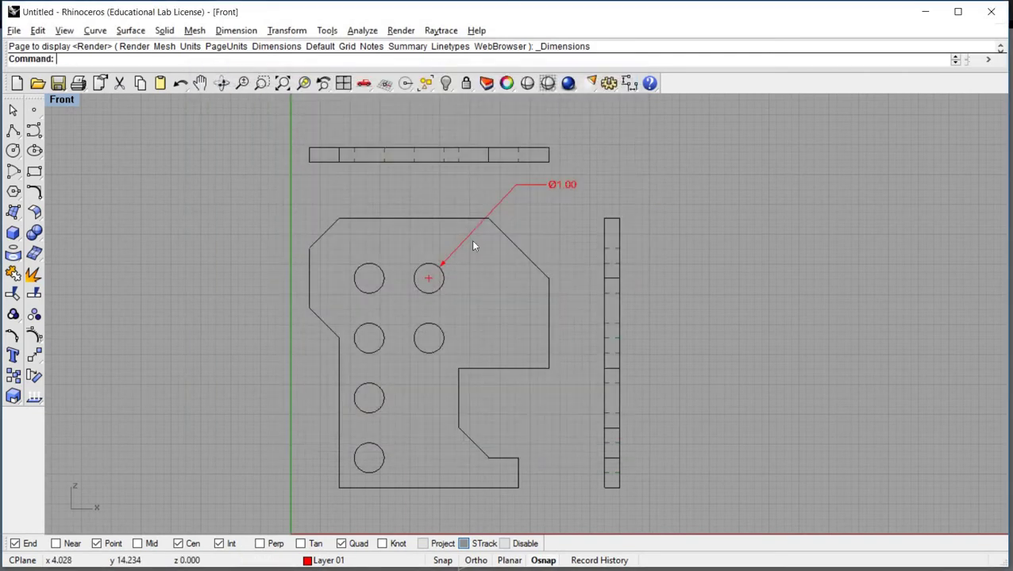
Zoom in on the top-right hole and draw a single line above it as the upper centre-mark line.
{"action": "scroll", "coordinate": [444, 265], "scroll_direction": "up", "scroll_amount": 1}
{"action": "scroll", "coordinate": [444, 266], "scroll_direction": "up", "scroll_amount": 2}
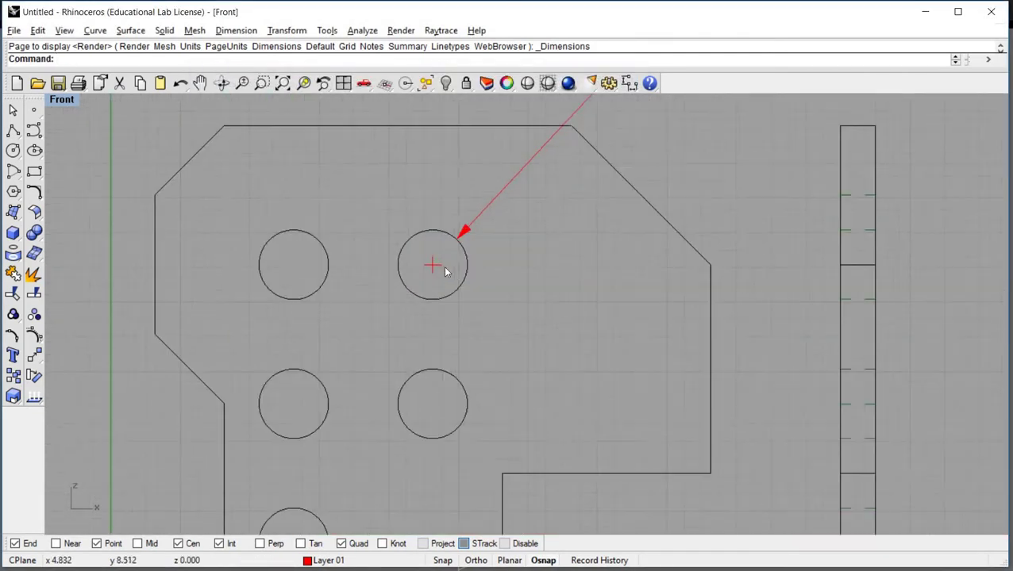
{"action": "scroll", "coordinate": [445, 271], "scroll_direction": "up", "scroll_amount": 2}
{"action": "scroll", "coordinate": [461, 288], "scroll_direction": "up", "scroll_amount": 1}
{"action": "left_click", "coordinate": [95, 30]}
{"action": "mouse_move", "coordinate": [112, 84]}
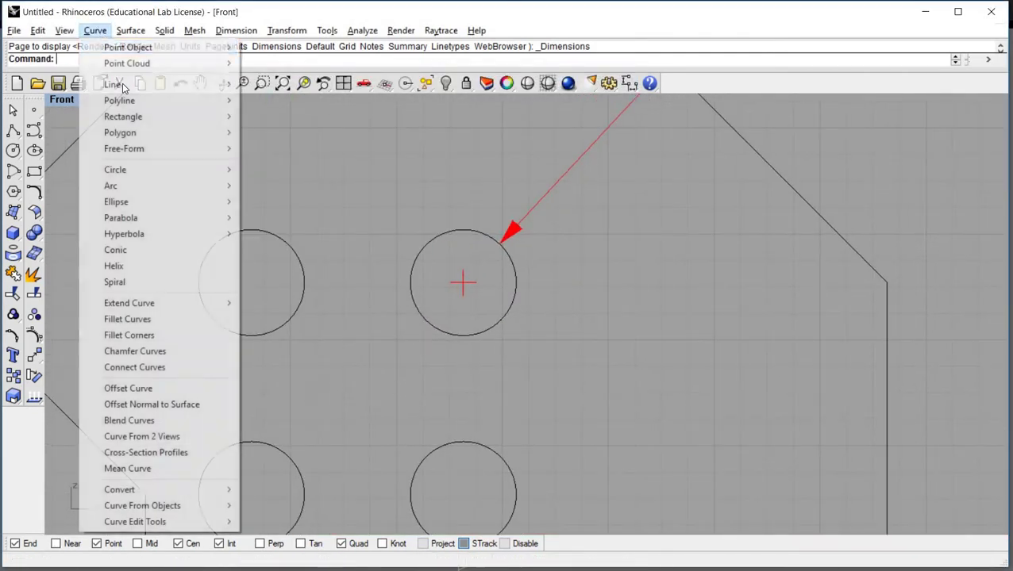
{"action": "left_click", "coordinate": [330, 84]}
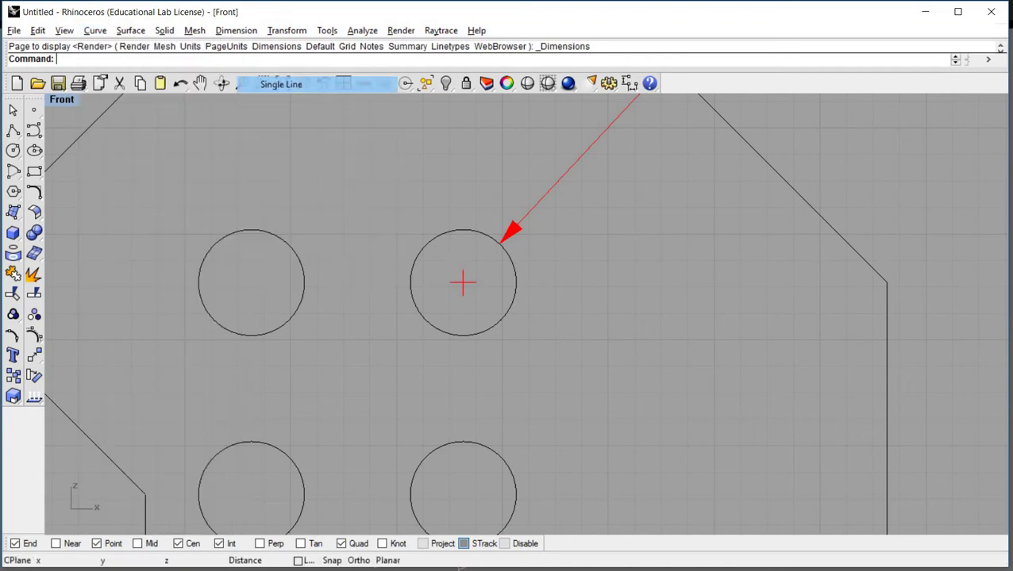
{"action": "left_click", "coordinate": [463, 253]}
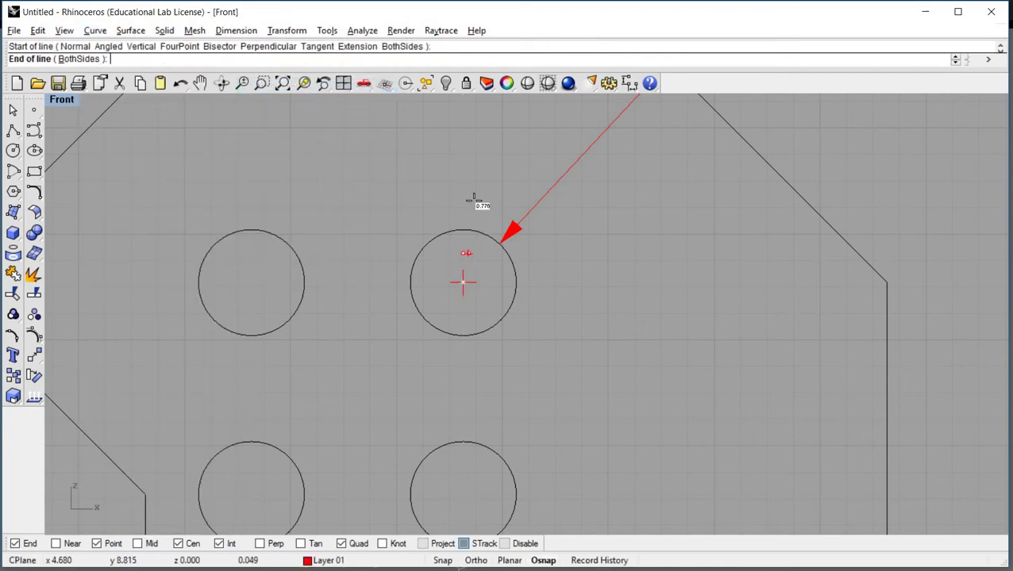
{"action": "left_click", "coordinate": [472, 196]}
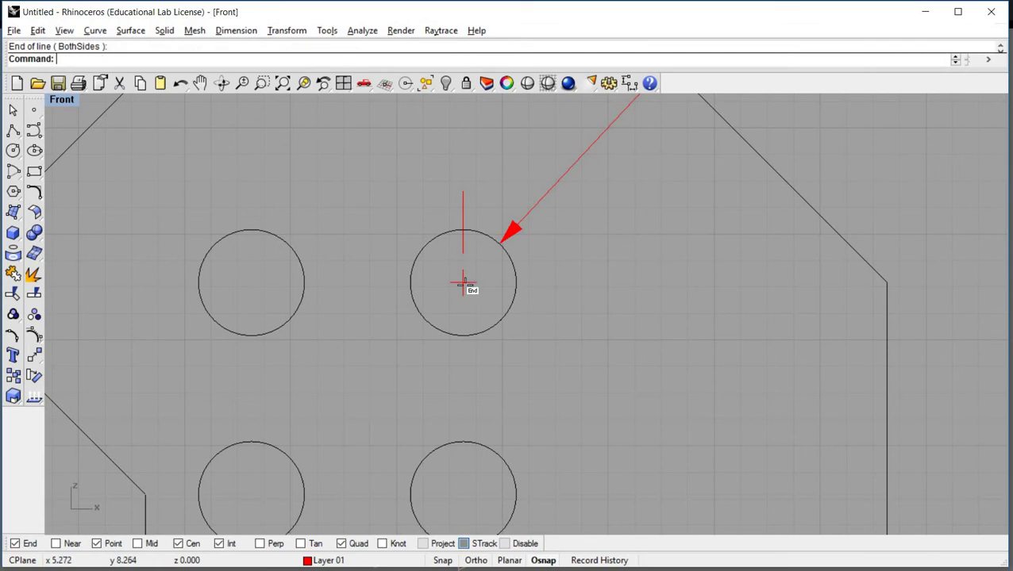
Draw the right, lower and left centre-mark lines extending past the hole's edge.
{"action": "key", "text": "Return"}
{"action": "left_click", "coordinate": [543, 281]}
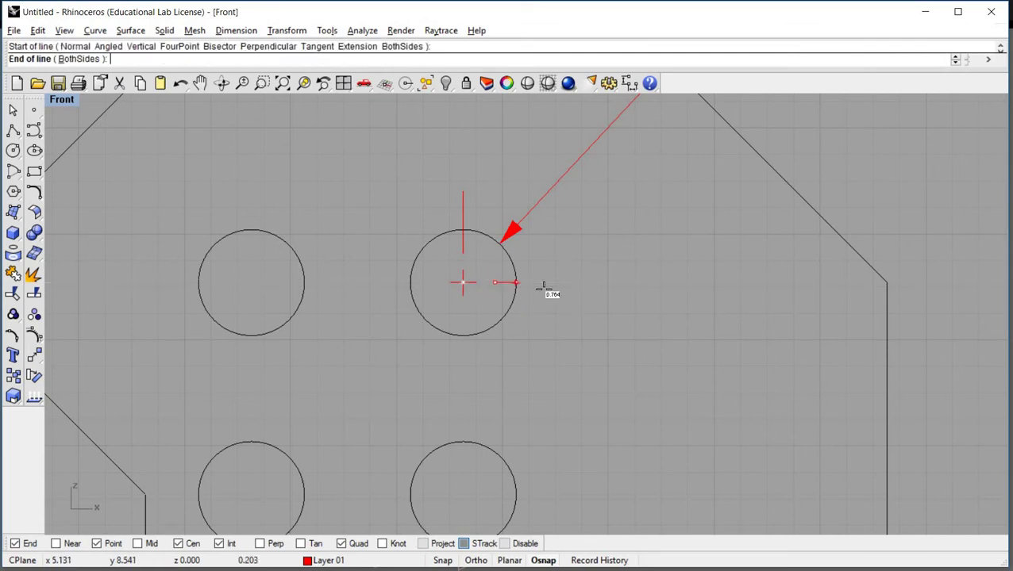
{"action": "left_click", "coordinate": [495, 281]}
{"action": "key", "text": "Return"}
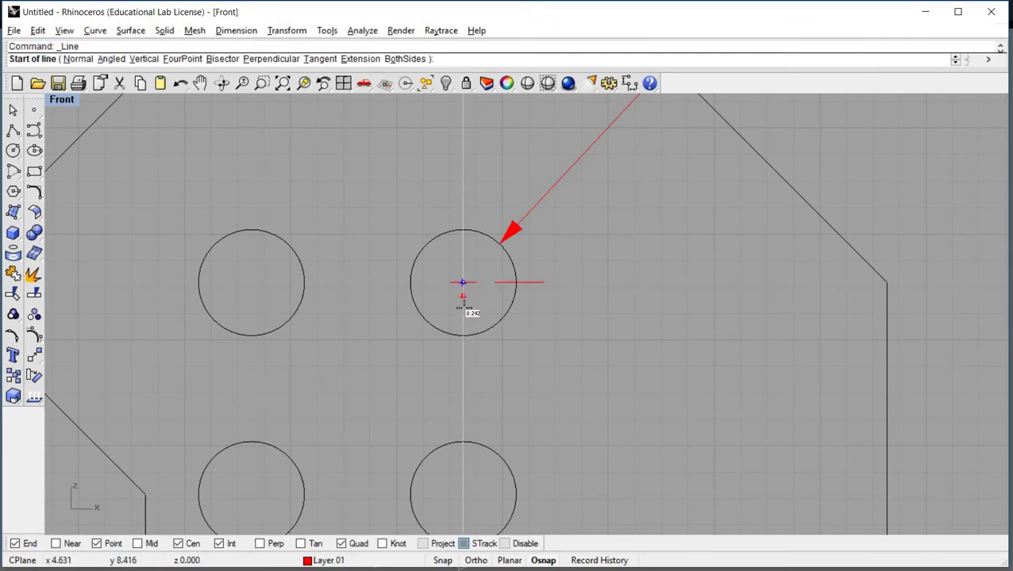
{"action": "left_click", "coordinate": [462, 309]}
{"action": "left_click", "coordinate": [441, 352]}
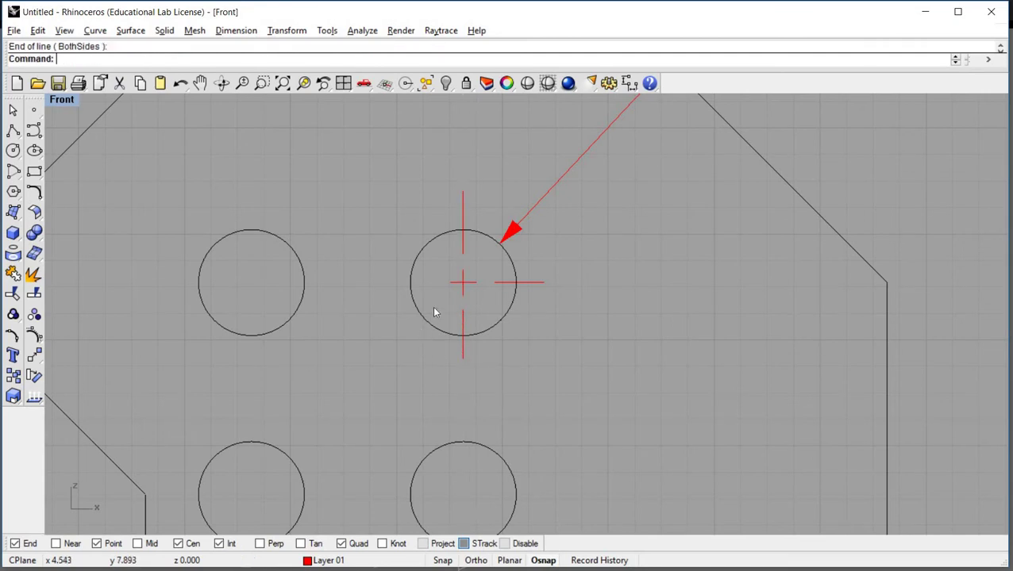
{"action": "key", "text": "Return"}
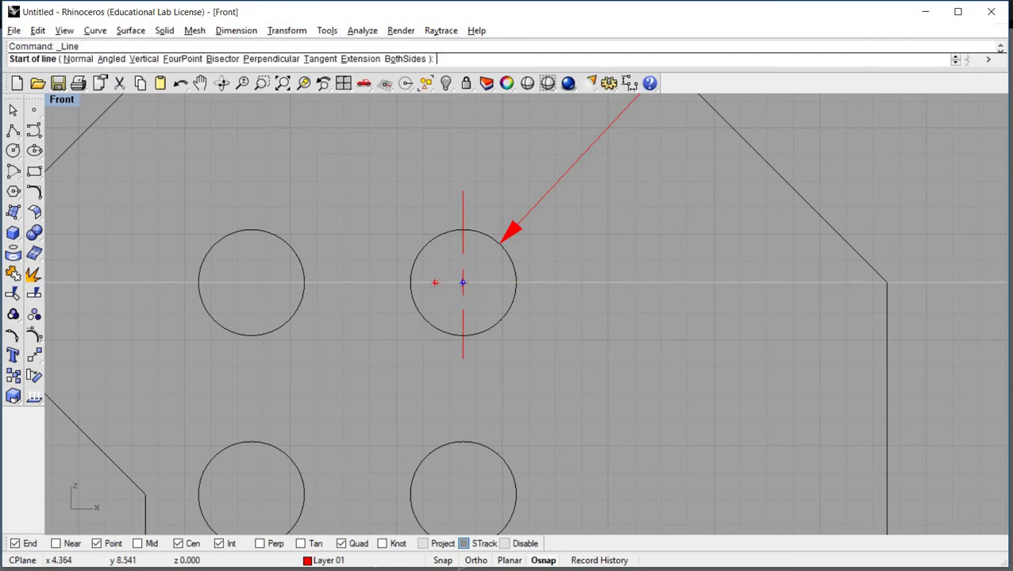
{"action": "left_click", "coordinate": [434, 282]}
{"action": "left_click", "coordinate": [380, 283]}
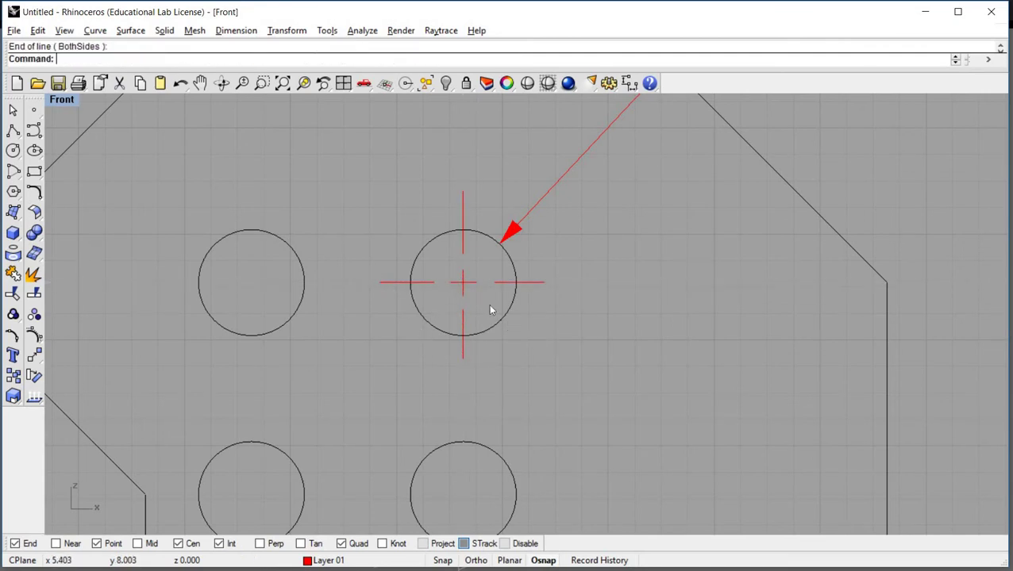
Add a small centre-cross stroke at the hole centre, then window-select the hole and its centre mark.
{"action": "scroll", "coordinate": [459, 292], "scroll_direction": "up", "scroll_amount": 4}
{"action": "scroll", "coordinate": [459, 292], "scroll_direction": "up", "scroll_amount": 4}
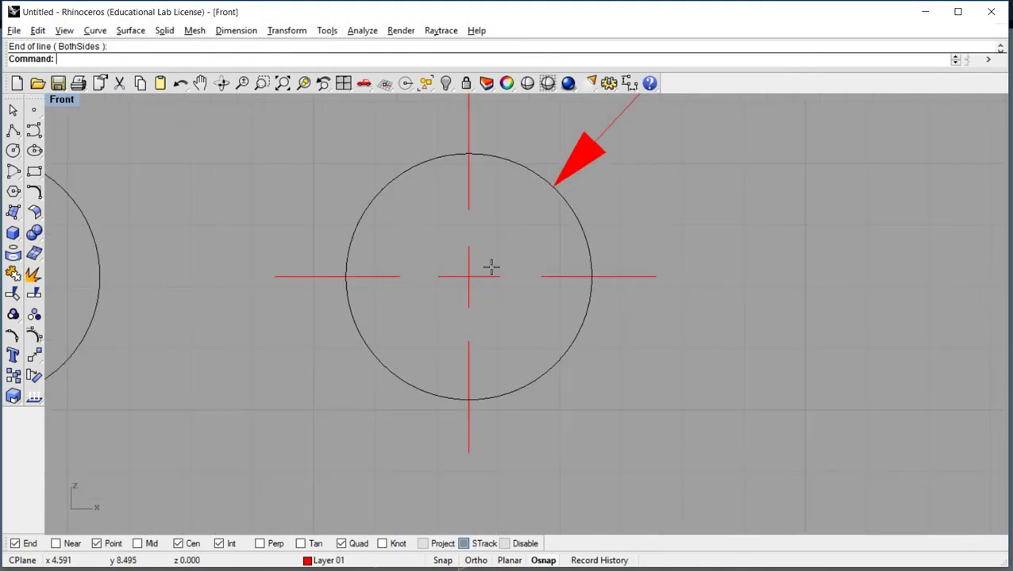
{"action": "key", "text": "Return"}
{"action": "left_click", "coordinate": [470, 256]}
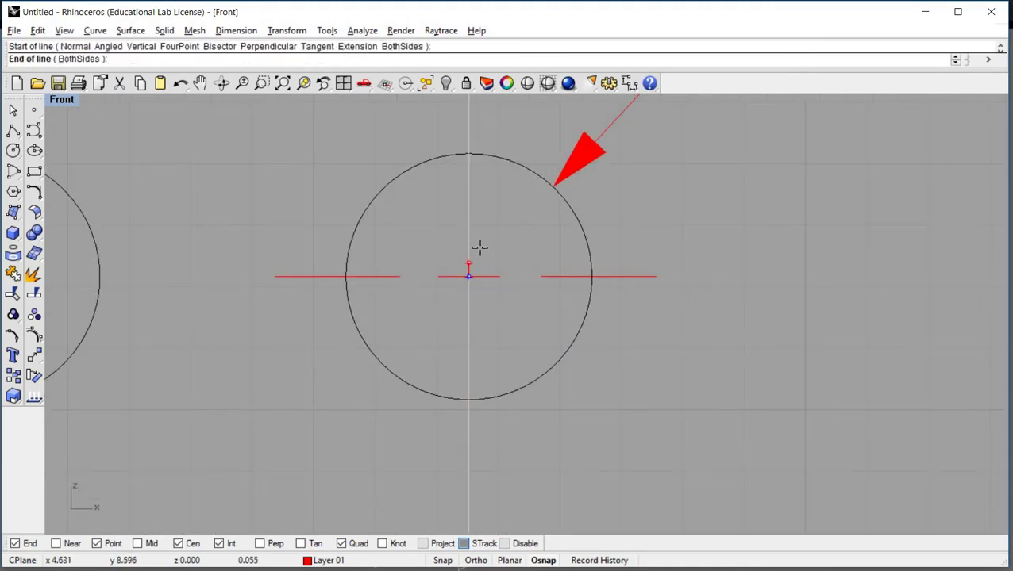
{"action": "left_click", "coordinate": [482, 251]}
{"action": "key", "text": "Return"}
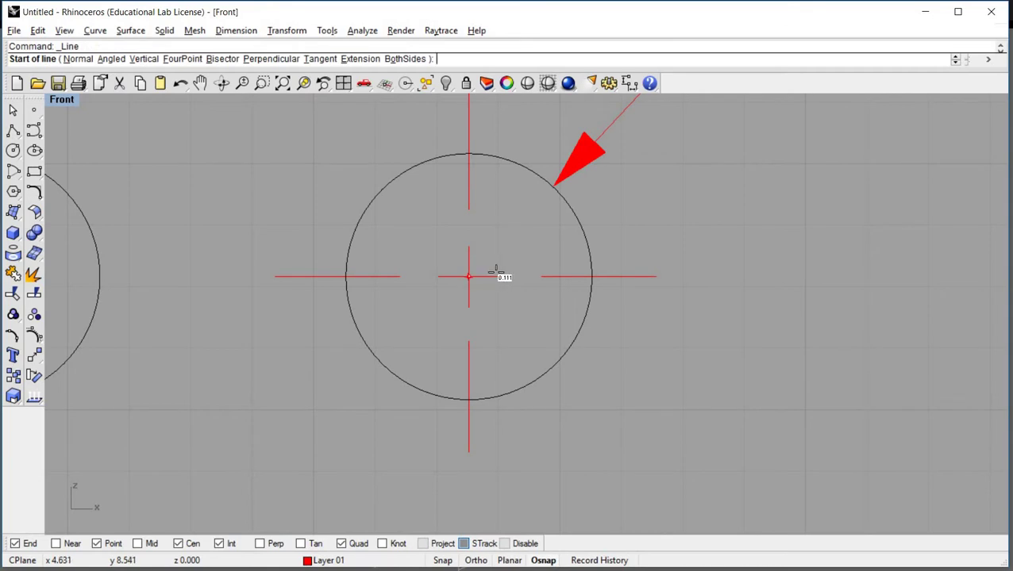
{"action": "left_click", "coordinate": [470, 277]}
{"action": "key", "text": "Return"}
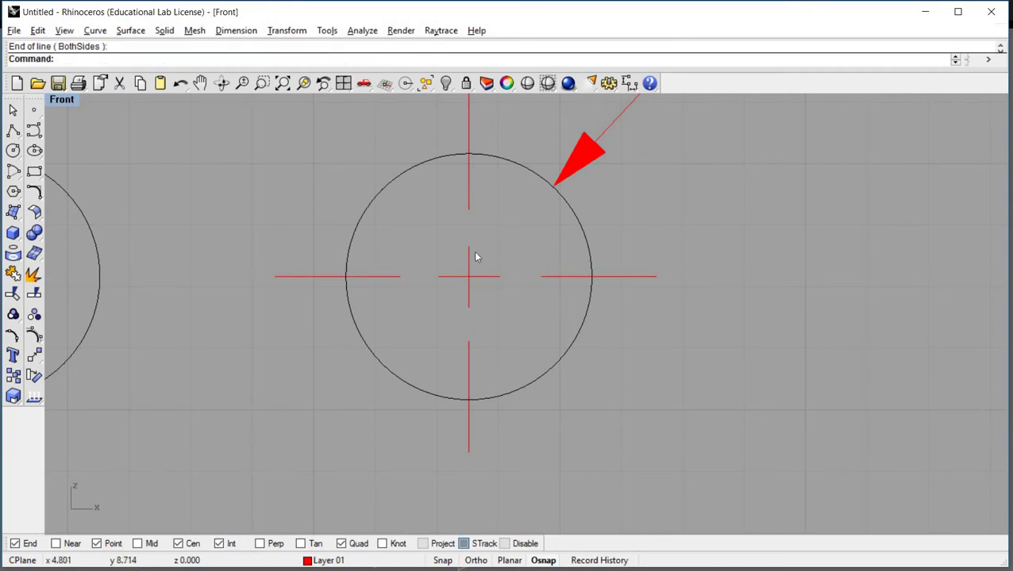
{"action": "key", "text": "Return"}
{"action": "left_click", "coordinate": [442, 275]}
{"action": "key", "text": "Return"}
{"action": "key", "text": "Return"}
{"action": "left_click", "coordinate": [469, 277]}
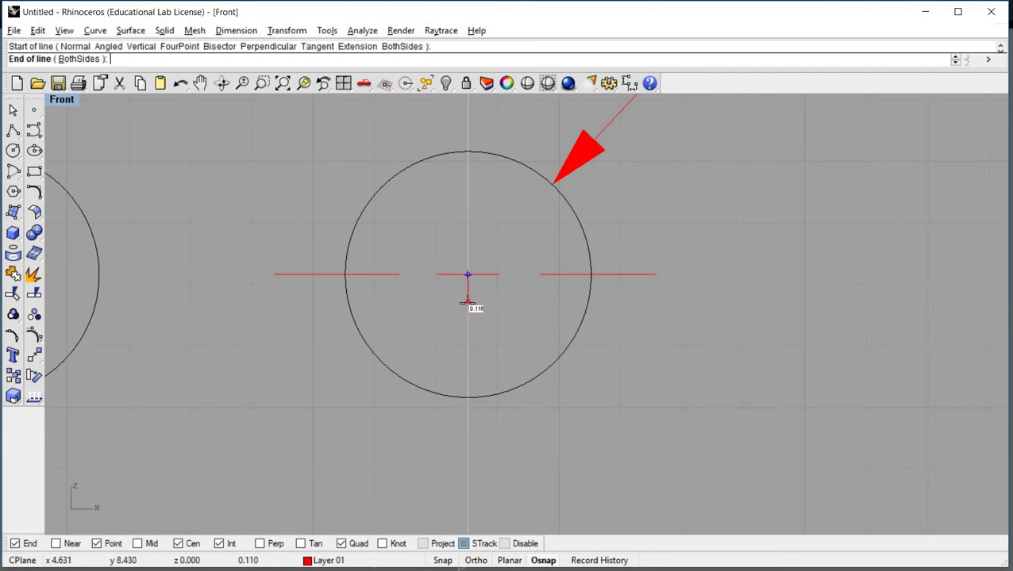
{"action": "key", "text": "Escape"}
{"action": "scroll", "coordinate": [521, 311], "scroll_direction": "down", "scroll_amount": 3}
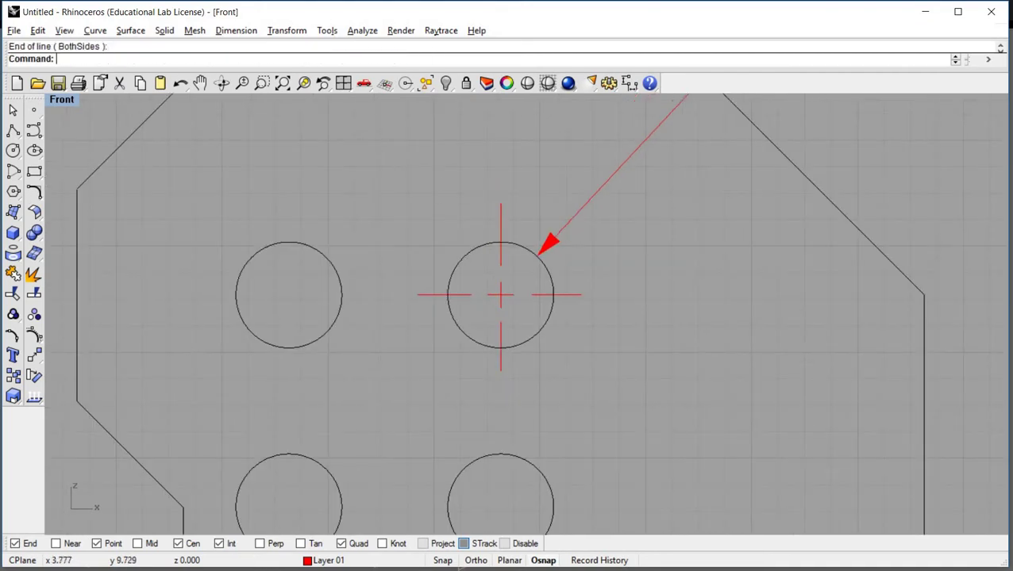
{"action": "left_click_drag", "start_coordinate": [406, 172], "coordinate": [594, 383]}
Copy the selected centre mark, using the top-right hole's centre as the base point.
{"action": "scroll", "coordinate": [530, 295], "scroll_direction": "down", "scroll_amount": 1}
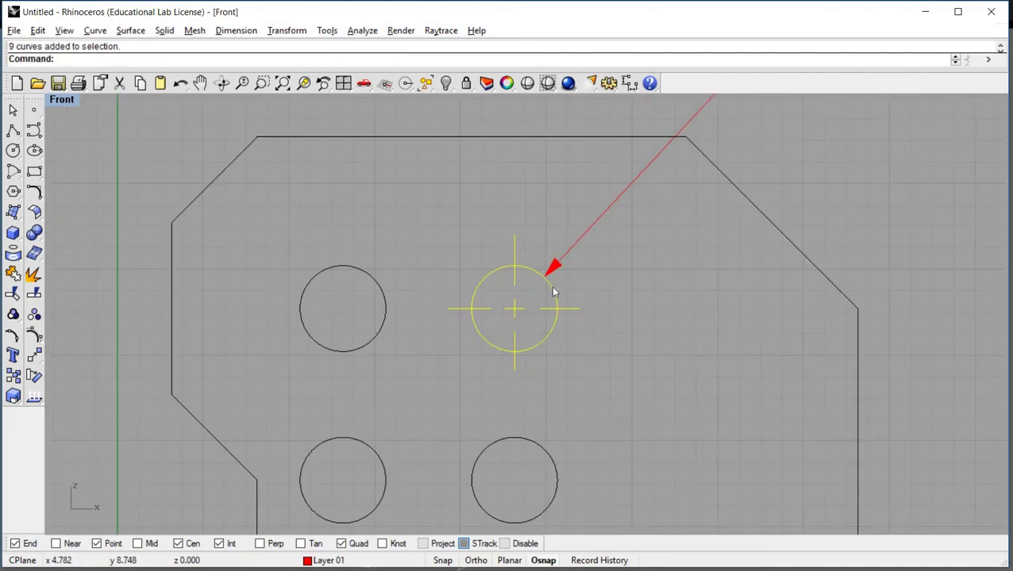
{"action": "scroll", "coordinate": [578, 323], "scroll_direction": "down", "scroll_amount": 1}
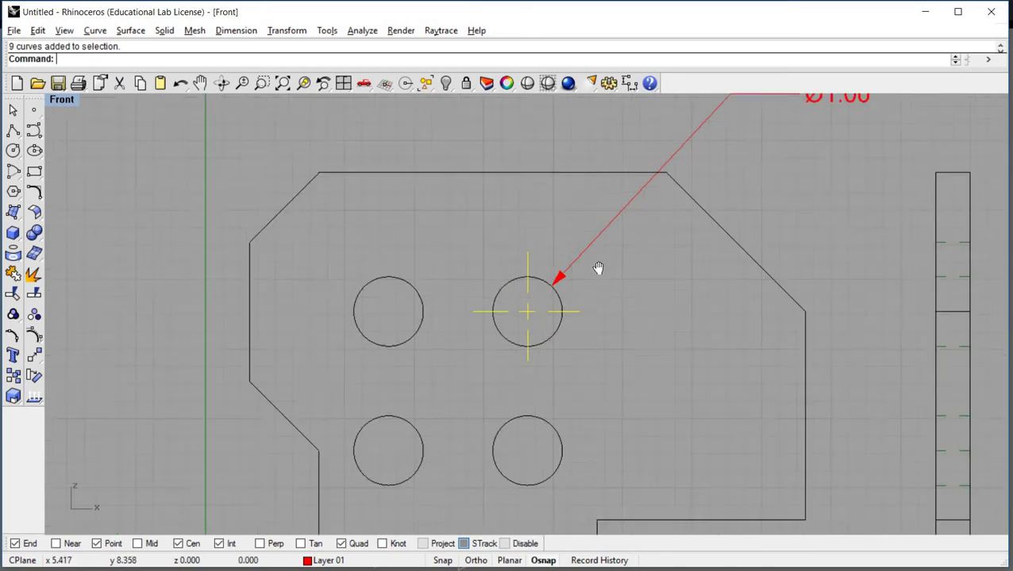
{"action": "left_click", "coordinate": [286, 30]}
{"action": "left_click", "coordinate": [295, 63]}
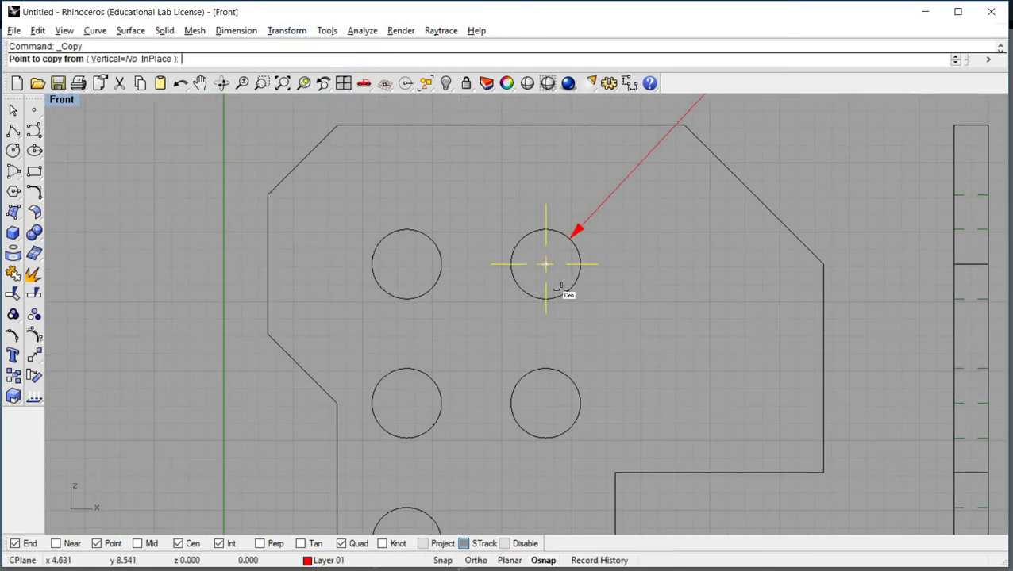
{"action": "left_click", "coordinate": [508, 304]}
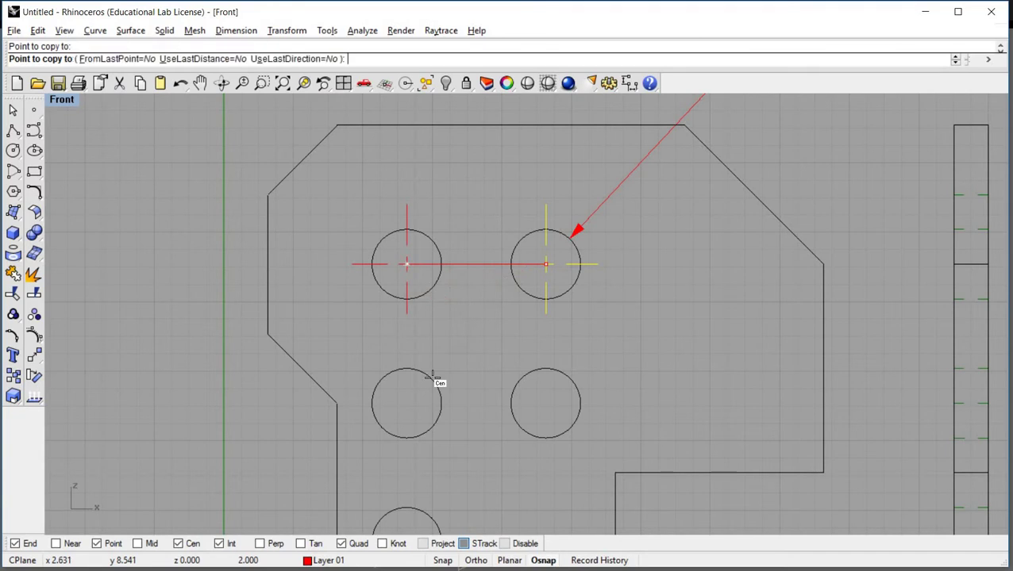
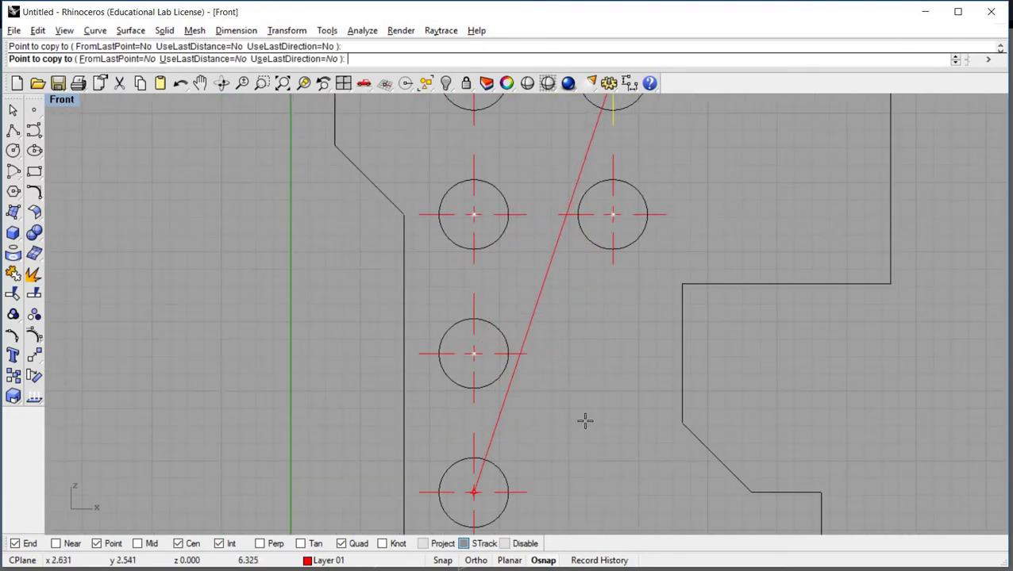
End the centre-mark copy and zoom out to frame the front and side views.
{"action": "key", "text": "Return"}
{"action": "scroll", "coordinate": [598, 419], "scroll_direction": "down", "scroll_amount": 3}
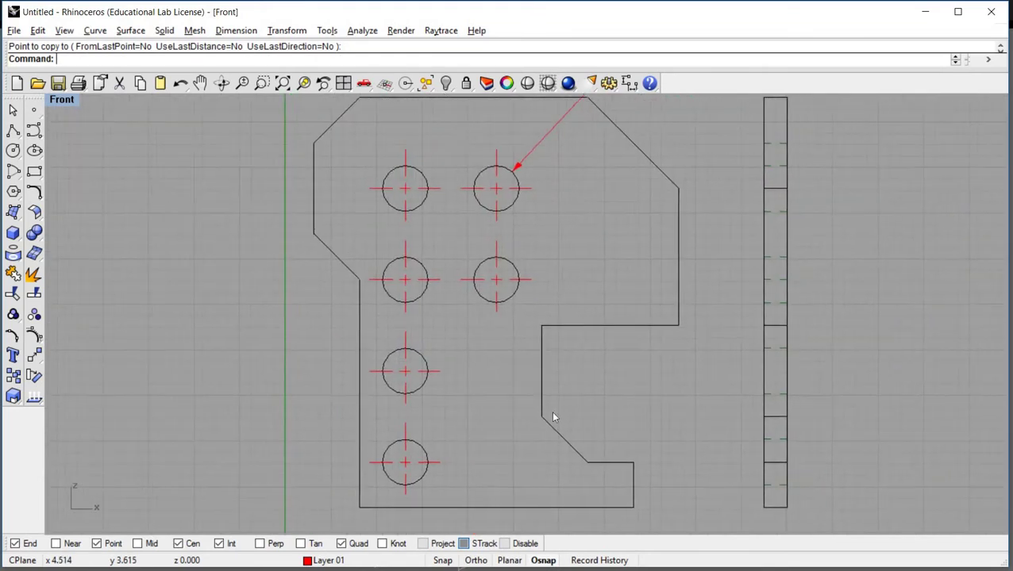
{"action": "scroll", "coordinate": [610, 408], "scroll_direction": "down", "scroll_amount": 1}
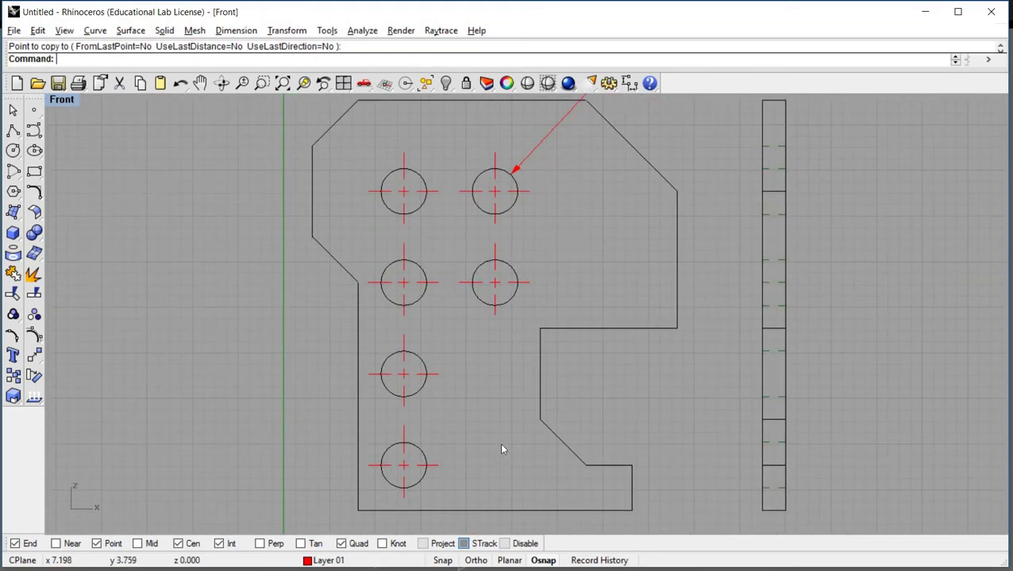
{"action": "scroll", "coordinate": [500, 442], "scroll_direction": "down", "scroll_amount": 2}
{"action": "scroll", "coordinate": [643, 282], "scroll_direction": "down", "scroll_amount": 1}
{"action": "mouse_move", "coordinate": [615, 288]}
{"action": "right_mouse_down"}
{"action": "mouse_move", "coordinate": [570, 302]}
{"action": "mouse_move", "coordinate": [504, 357]}
{"action": "mouse_move", "coordinate": [525, 310]}
{"action": "right_mouse_up"}
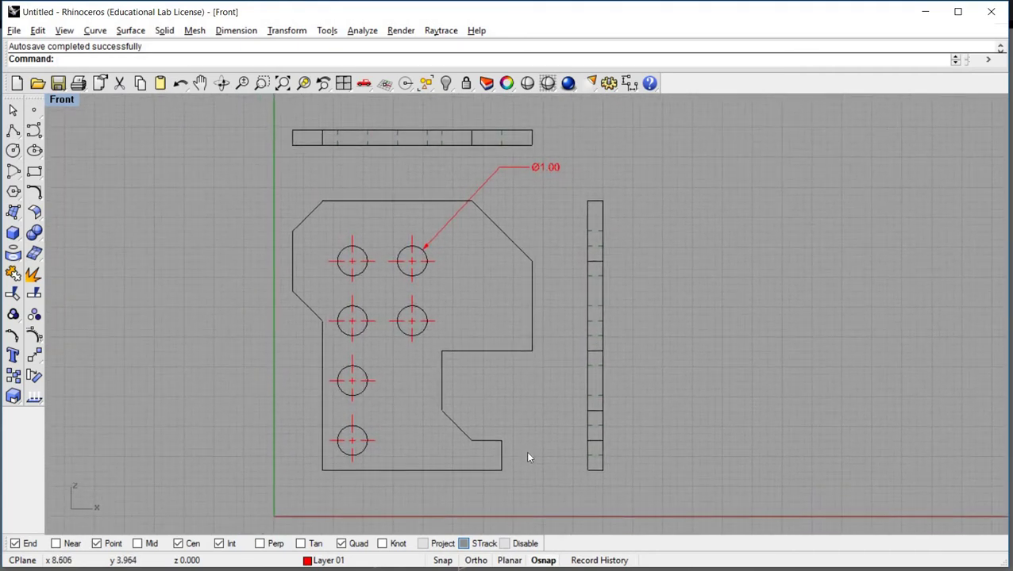
{"action": "scroll", "coordinate": [525, 451], "scroll_direction": "up", "scroll_amount": 2}
{"action": "mouse_move", "coordinate": [431, 429]}
{"action": "right_mouse_down"}
{"action": "mouse_move", "coordinate": [354, 422]}
{"action": "mouse_move", "coordinate": [331, 465]}
{"action": "right_mouse_up"}
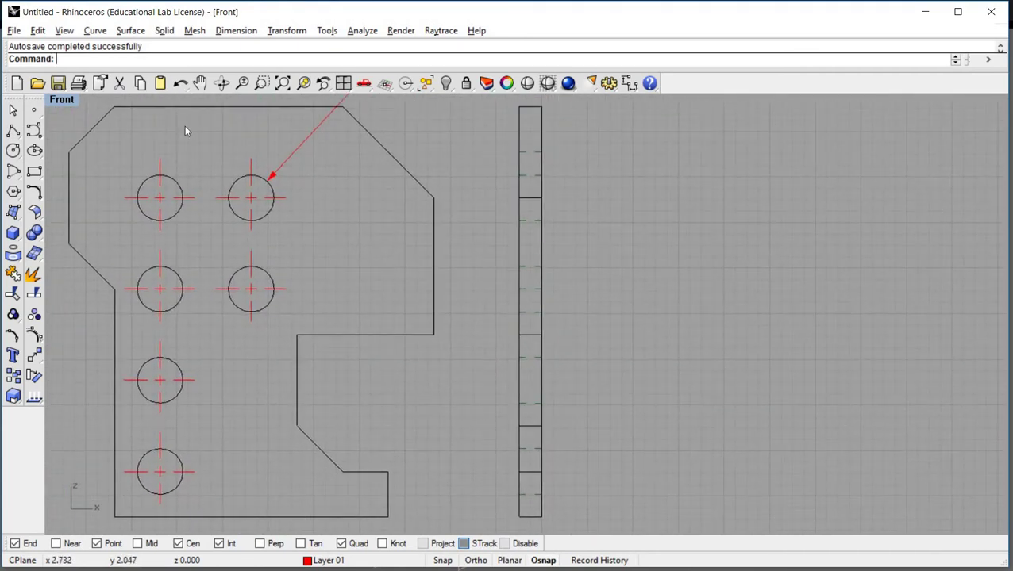
Draw horizontal polyline projection lines from the two lower hole centres to the side view.
{"action": "left_click", "coordinate": [13, 131]}
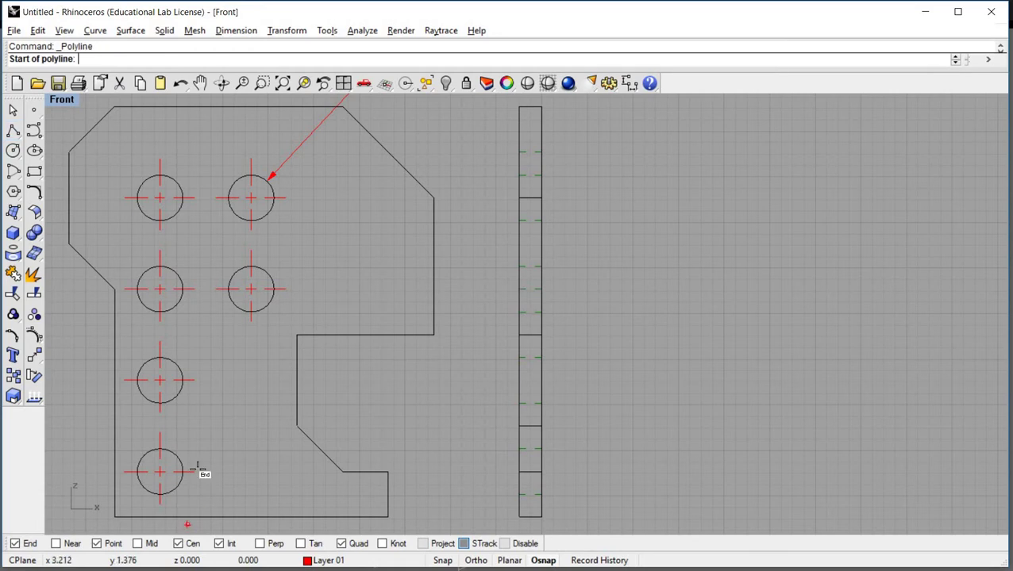
{"action": "left_click", "coordinate": [194, 472]}
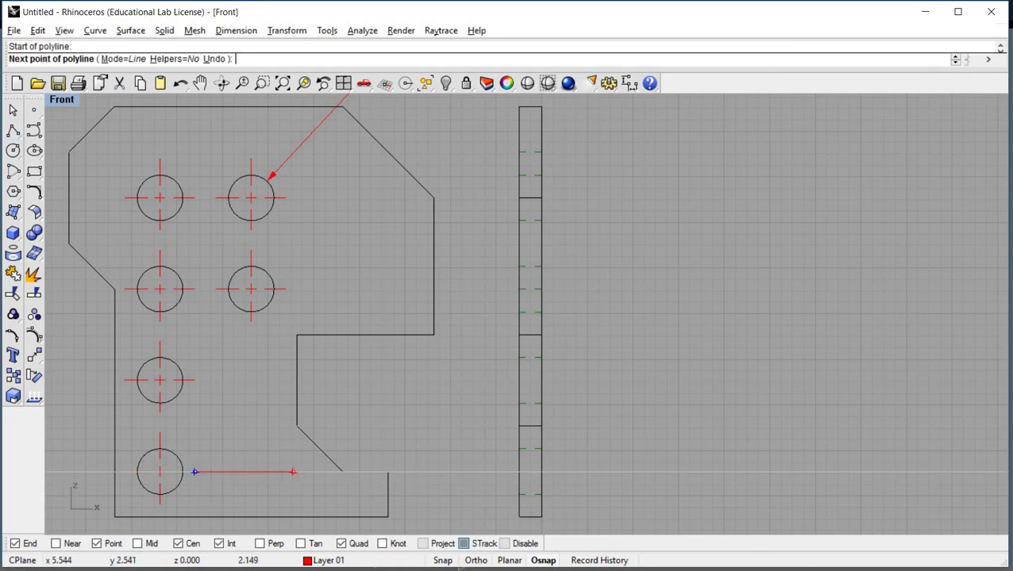
{"action": "left_click", "coordinate": [519, 472]}
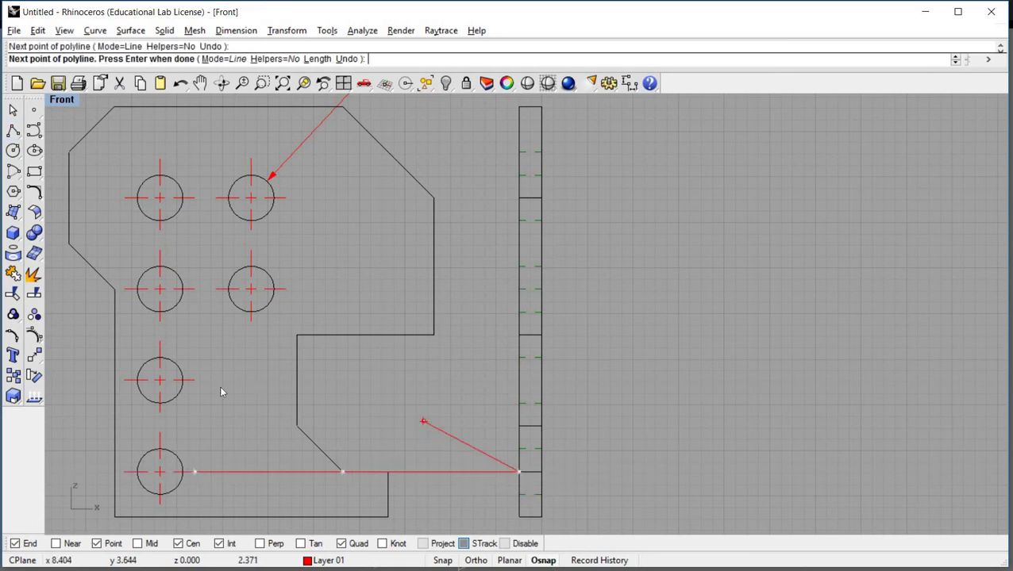
{"action": "key", "text": "Return"}
{"action": "key", "text": "Return"}
{"action": "left_click", "coordinate": [194, 380]}
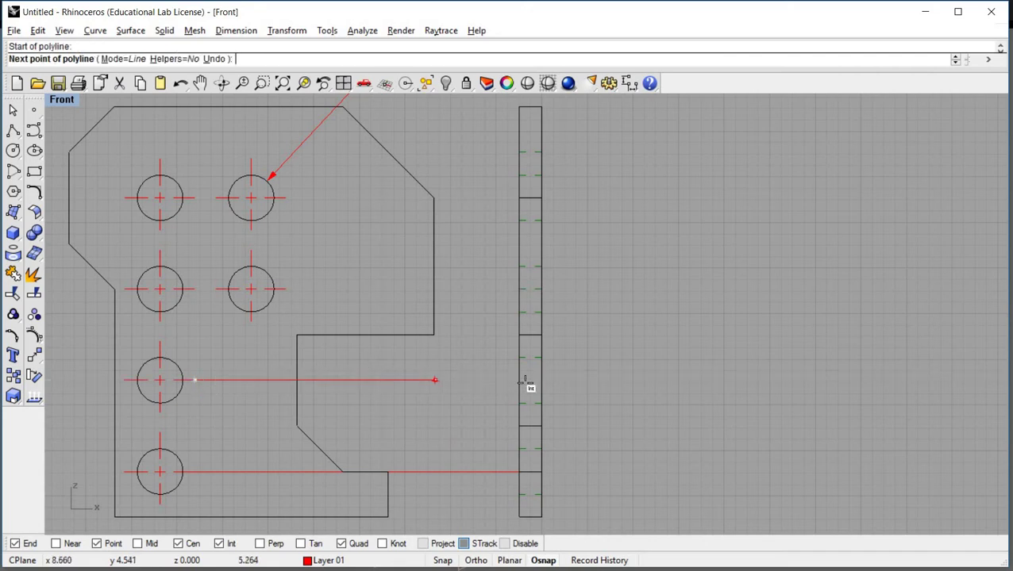
{"action": "left_click", "coordinate": [520, 381]}
{"action": "key", "text": "Return"}
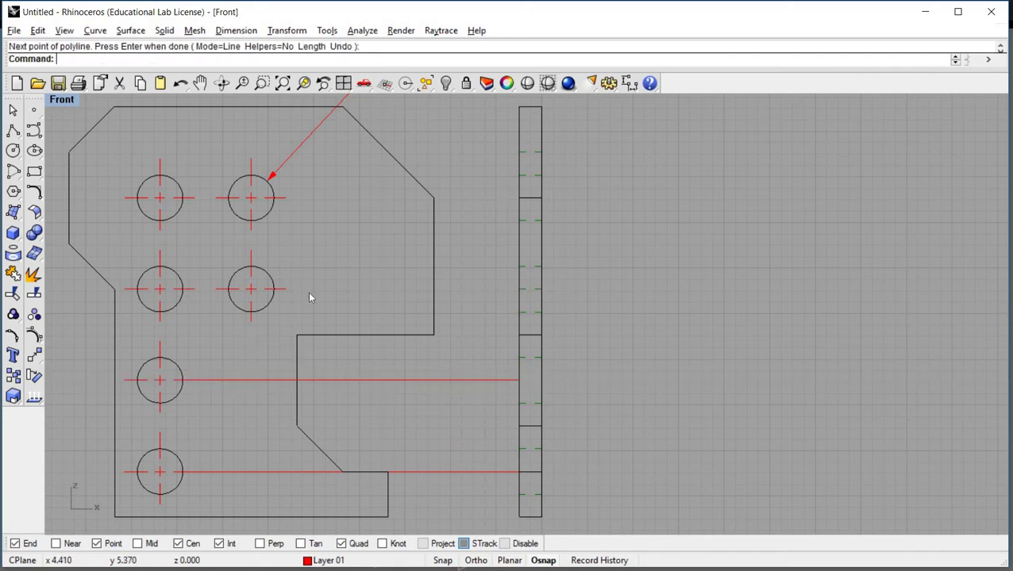
Draw projection lines from the third and upper hole centres across to the side view.
{"action": "key", "text": "Return"}
{"action": "left_click", "coordinate": [285, 289]}
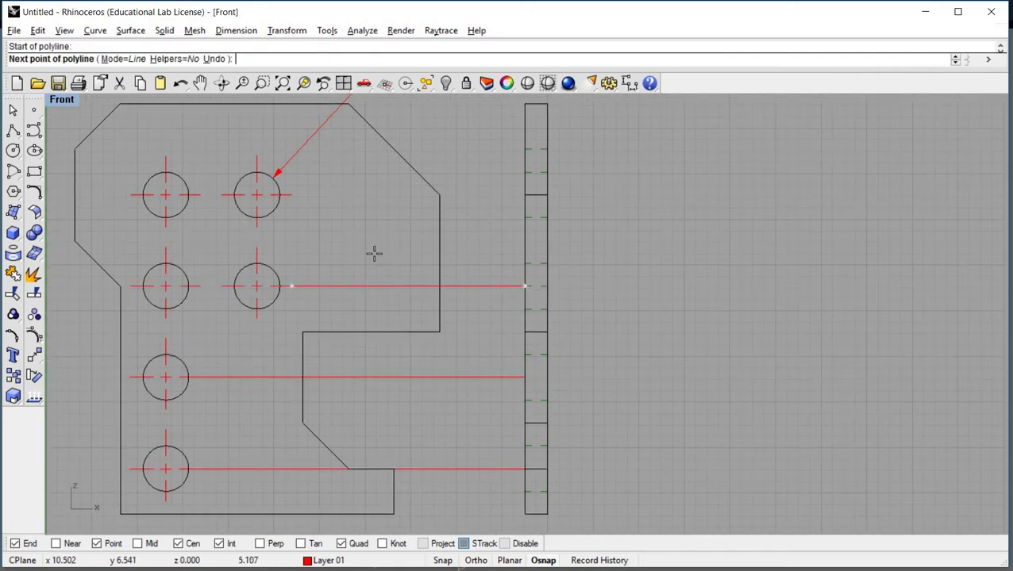
{"action": "left_click", "coordinate": [524, 286]}
{"action": "key", "text": "Return"}
{"action": "left_click", "coordinate": [291, 194]}
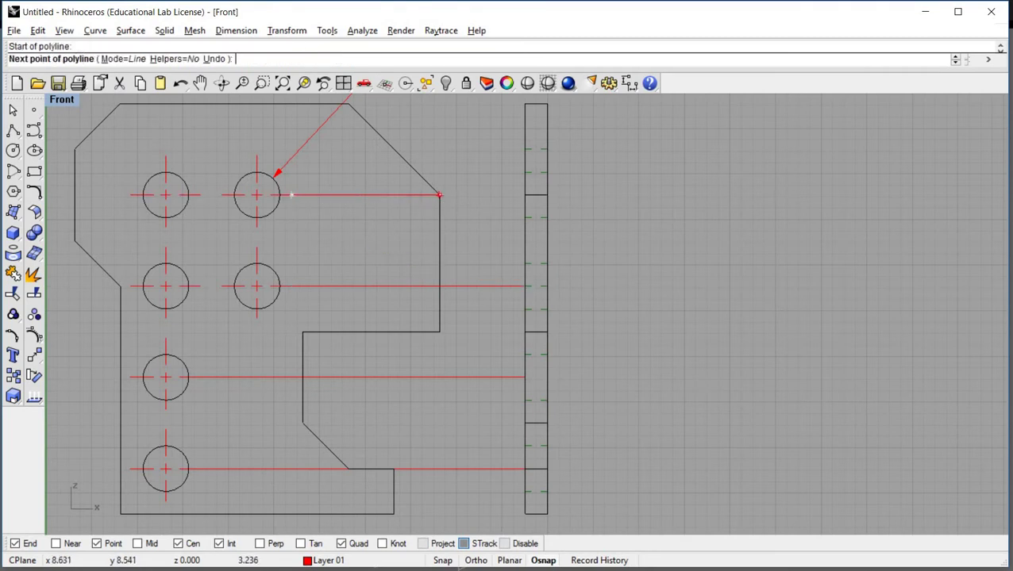
{"action": "left_click", "coordinate": [523, 195]}
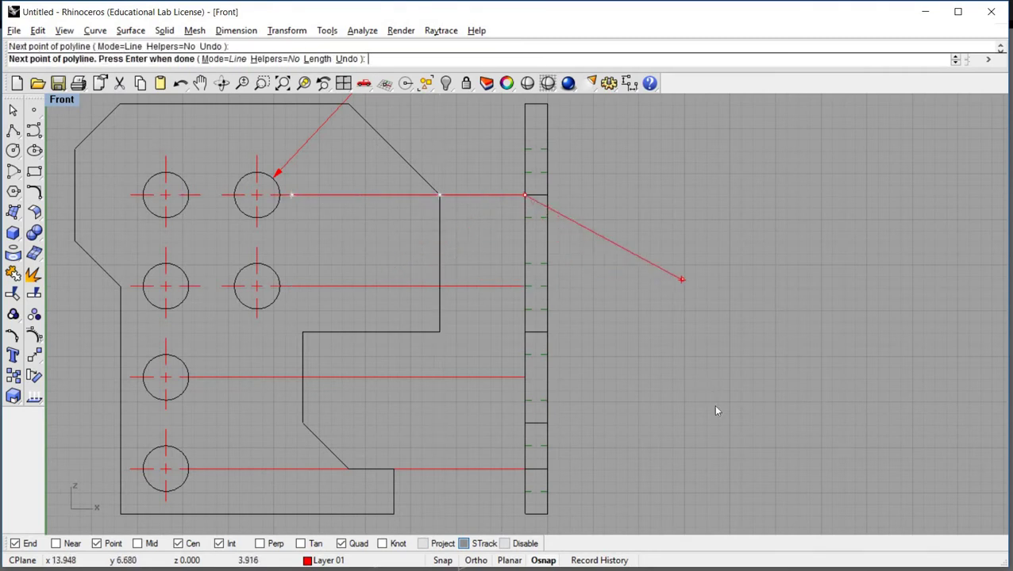
{"action": "key", "text": "Return"}
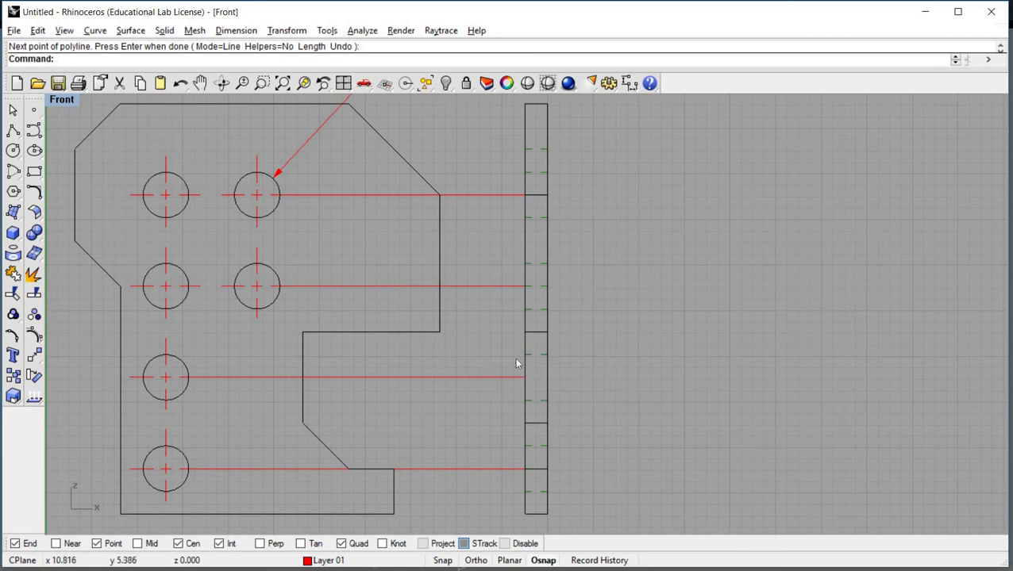
Delete every trial projection line except the third hole's line.
{"action": "key", "text": "ctrl+l"}
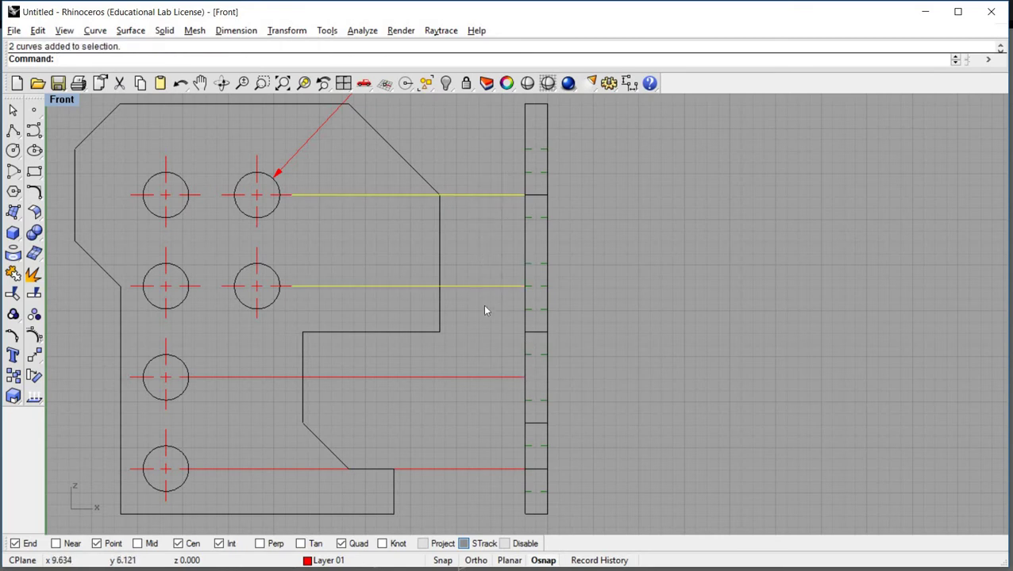
{"action": "key", "text": "Delete"}
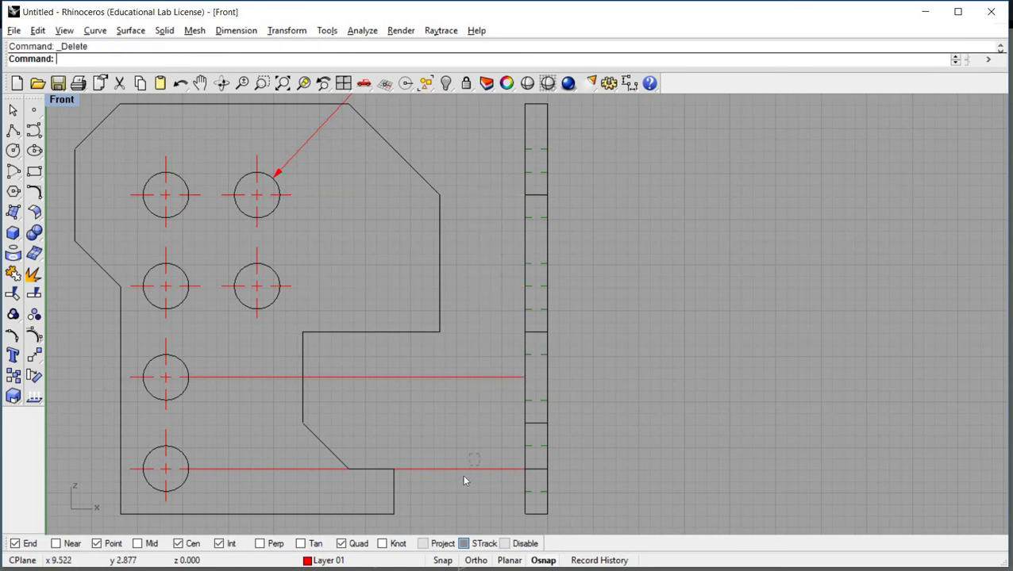
{"action": "left_click", "coordinate": [464, 476]}
{"action": "key", "text": "Delete"}
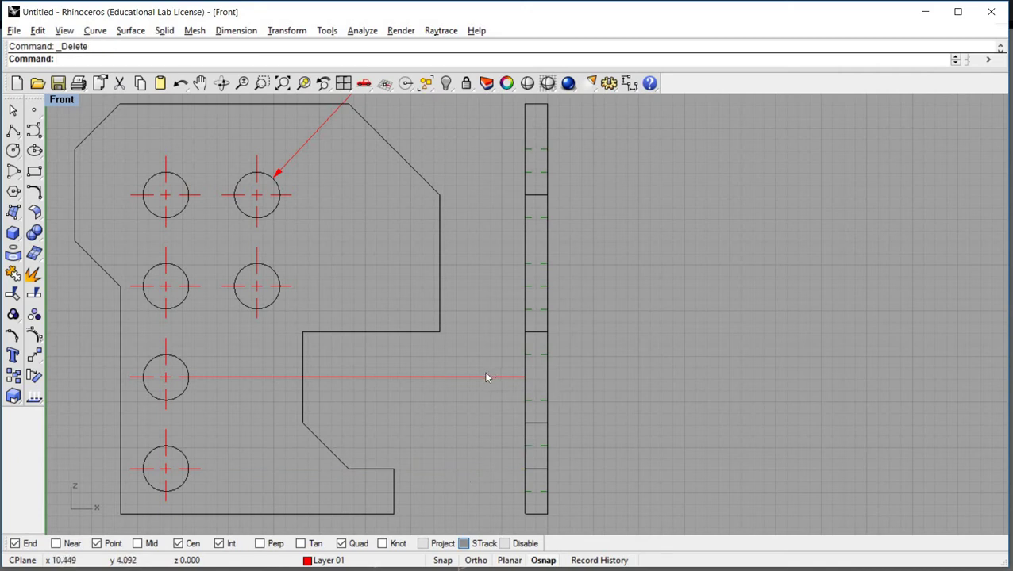
{"action": "left_click", "coordinate": [468, 374]}
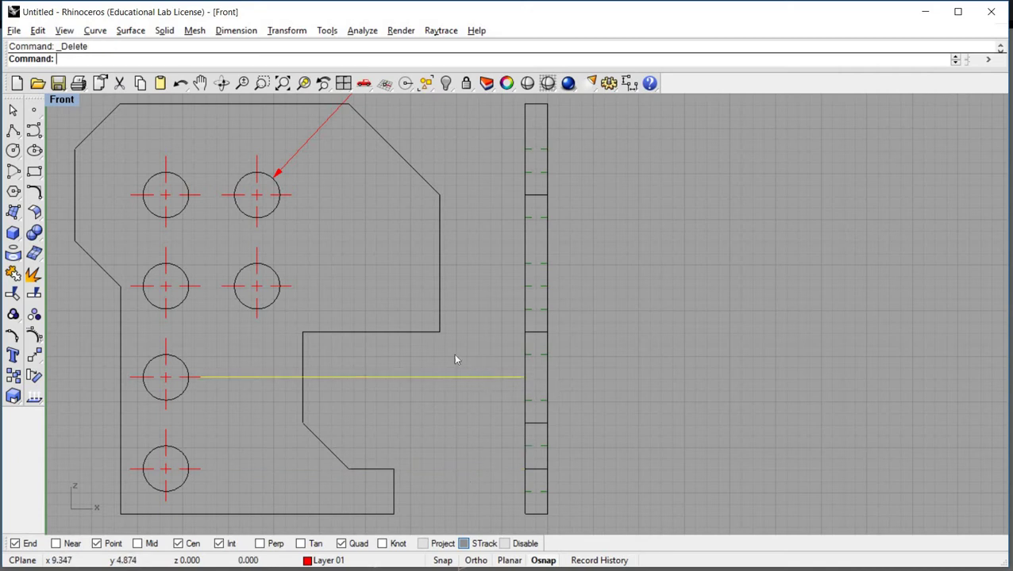
Delete the stray long line and draw a short red centre-line stub at the side view.
{"action": "scroll", "coordinate": [553, 399], "scroll_direction": "up", "scroll_amount": 2}
{"action": "scroll", "coordinate": [611, 371], "scroll_direction": "up", "scroll_amount": 2}
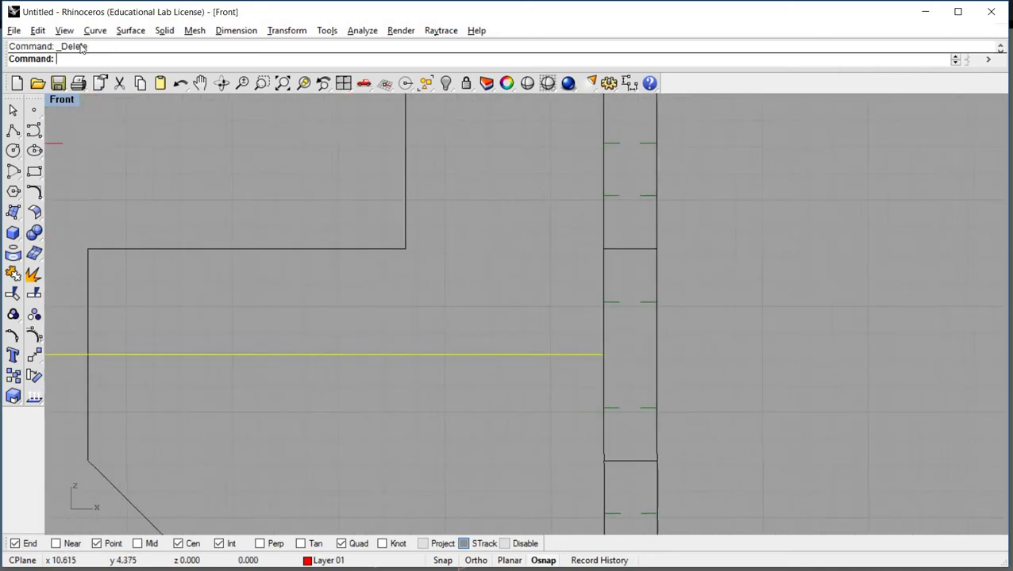
{"action": "left_click", "coordinate": [13, 130]}
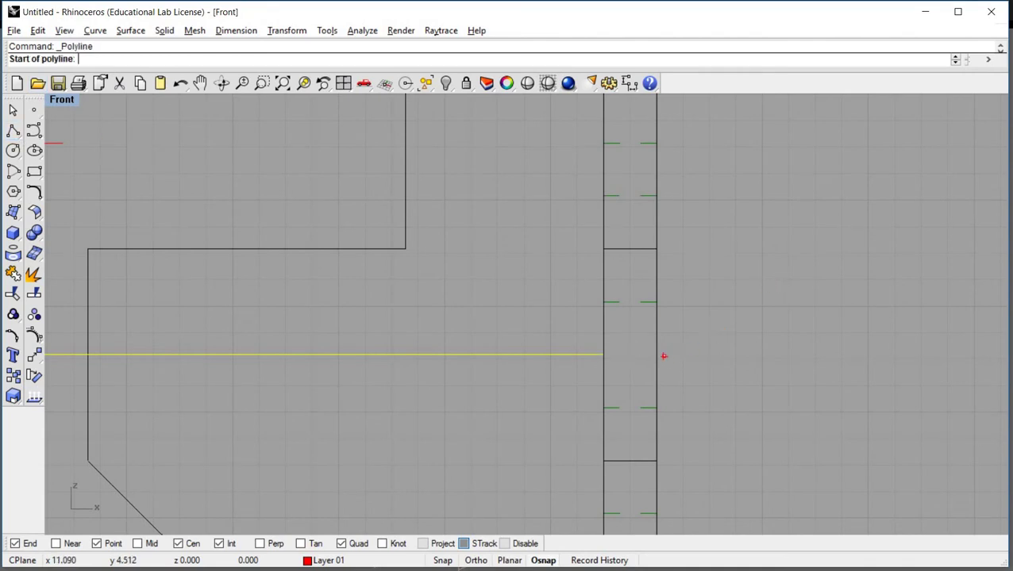
{"action": "scroll", "coordinate": [647, 357], "scroll_direction": "up", "scroll_amount": 3}
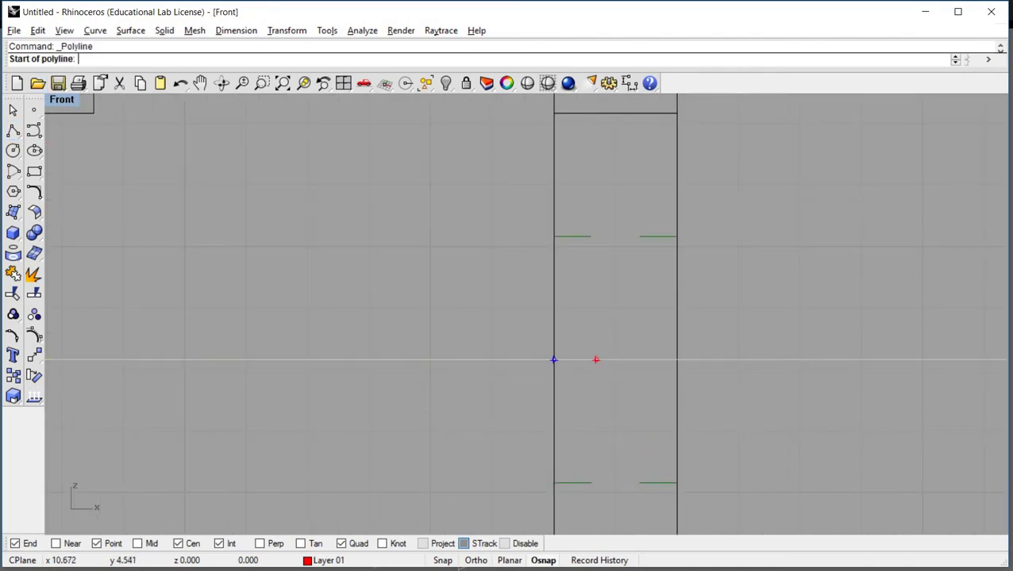
{"action": "left_click", "coordinate": [593, 360]}
{"action": "left_click", "coordinate": [640, 360]}
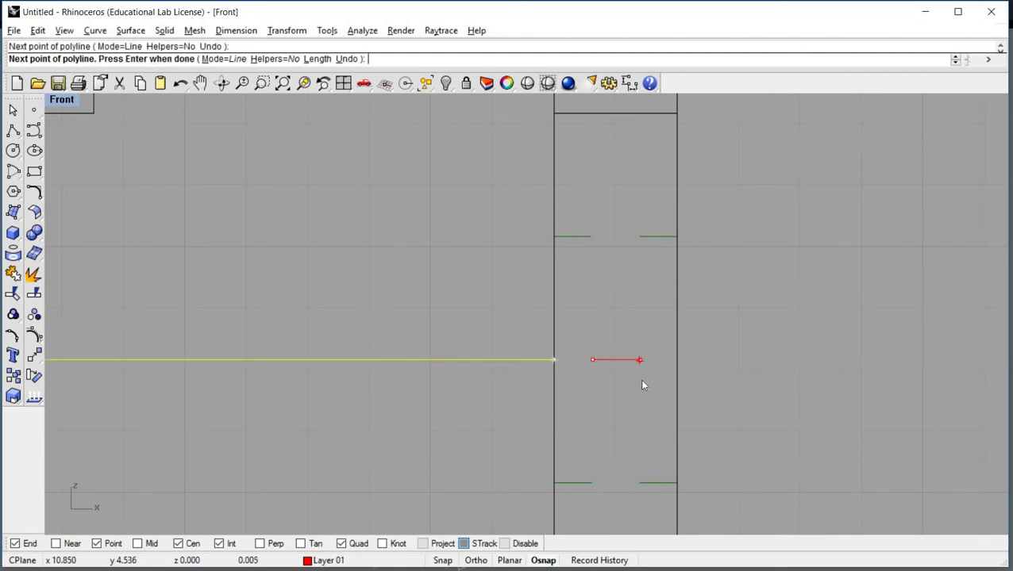
{"action": "key", "text": "Return"}
{"action": "key", "text": "Return"}
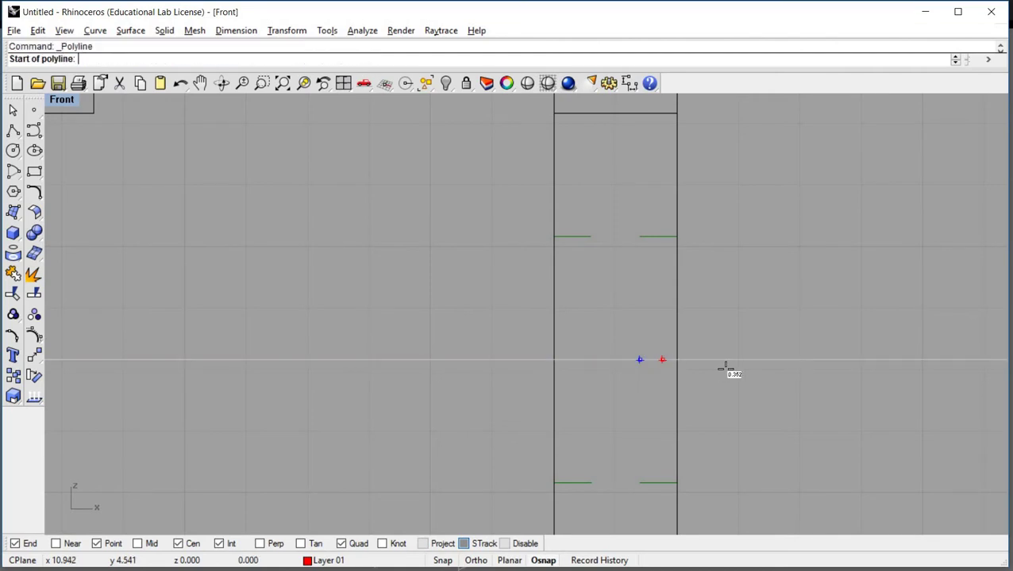
{"action": "left_click", "coordinate": [663, 360]}
{"action": "left_click", "coordinate": [750, 360]}
{"action": "key", "text": "Return"}
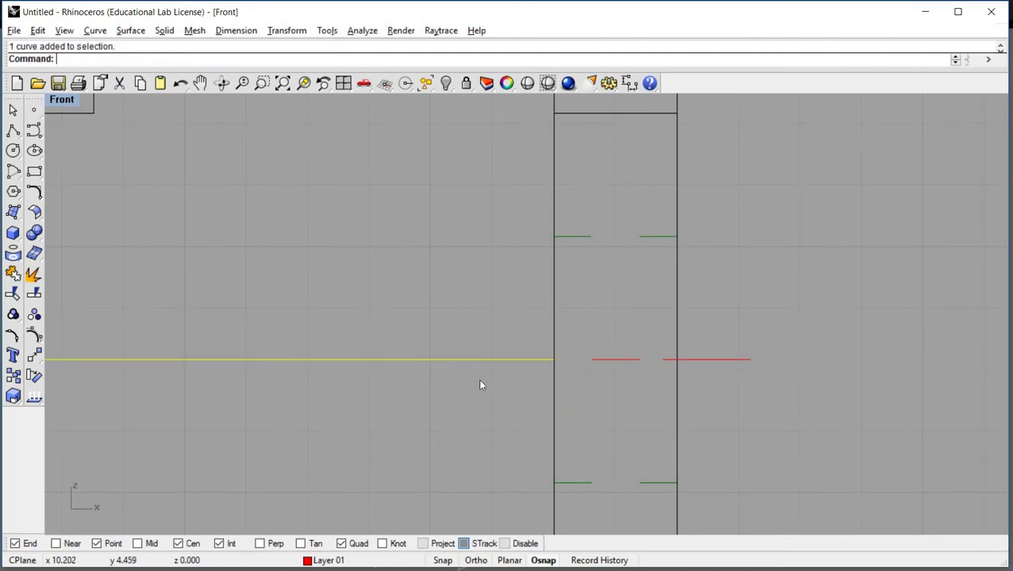
{"action": "key", "text": "Delete"}
{"action": "key", "text": "Return"}
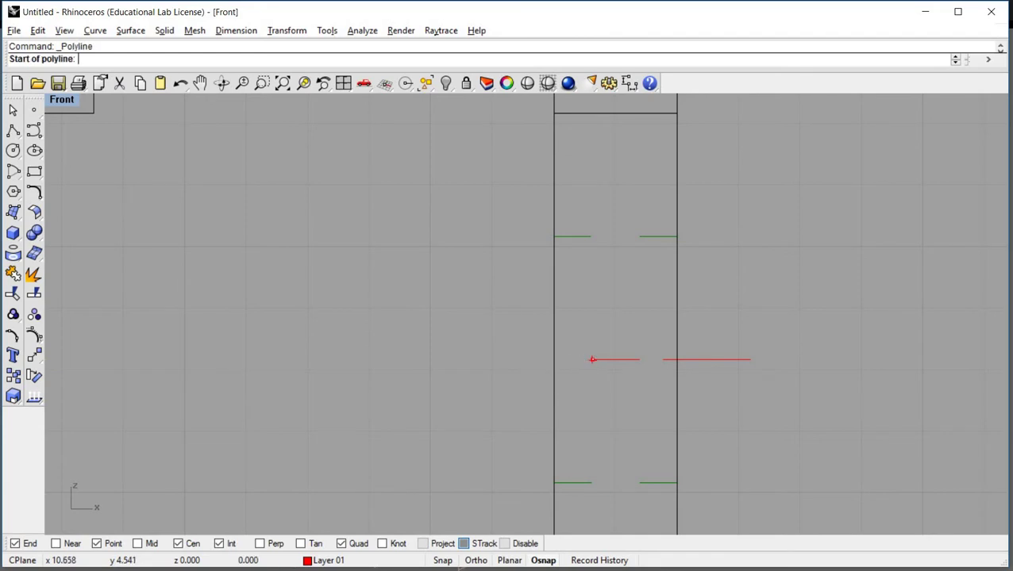
{"action": "left_click", "coordinate": [568, 359]}
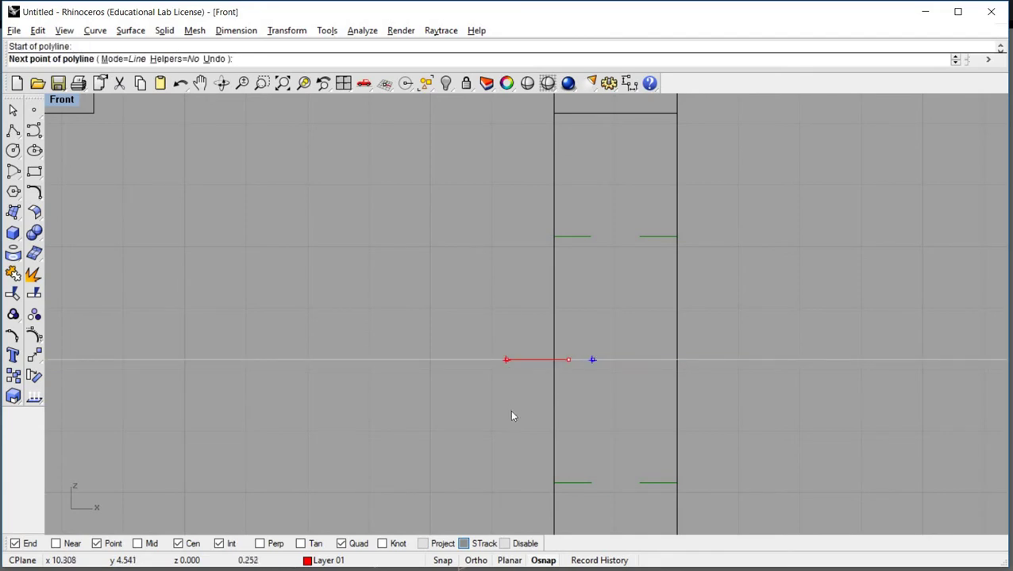
Turn on control points and drag the stub's left end further past the side view.
{"action": "scroll", "coordinate": [510, 413], "scroll_direction": "down", "scroll_amount": 3}
{"action": "scroll", "coordinate": [624, 352], "scroll_direction": "down", "scroll_amount": 2}
{"action": "mouse_move", "coordinate": [555, 388]}
{"action": "right_mouse_down"}
{"action": "mouse_move", "coordinate": [707, 431]}
{"action": "mouse_move", "coordinate": [848, 398]}
{"action": "right_mouse_up"}
{"action": "scroll", "coordinate": [714, 392], "scroll_direction": "up", "scroll_amount": 5}
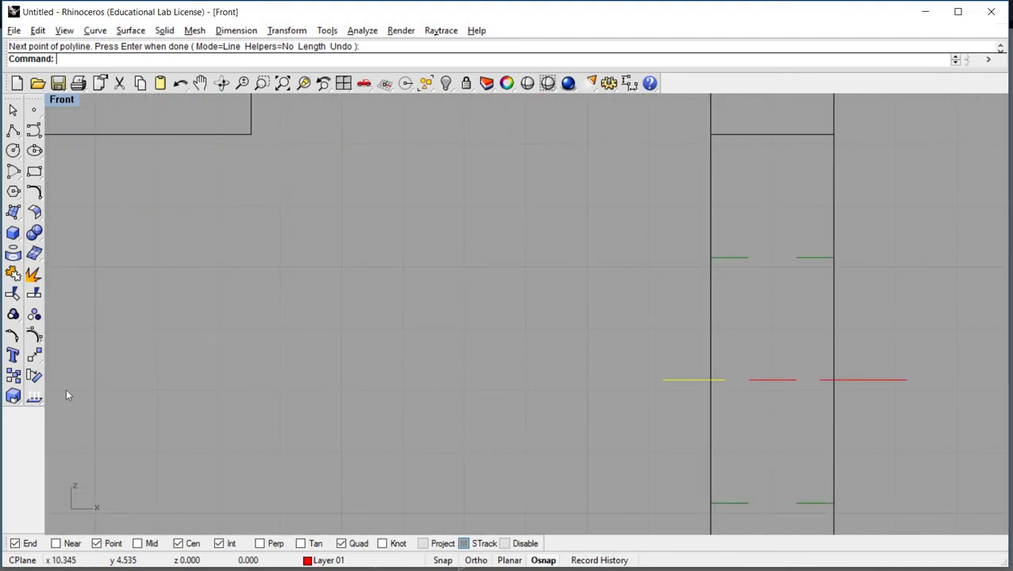
{"action": "key", "text": "F10"}
{"action": "left_click", "coordinate": [663, 380]}
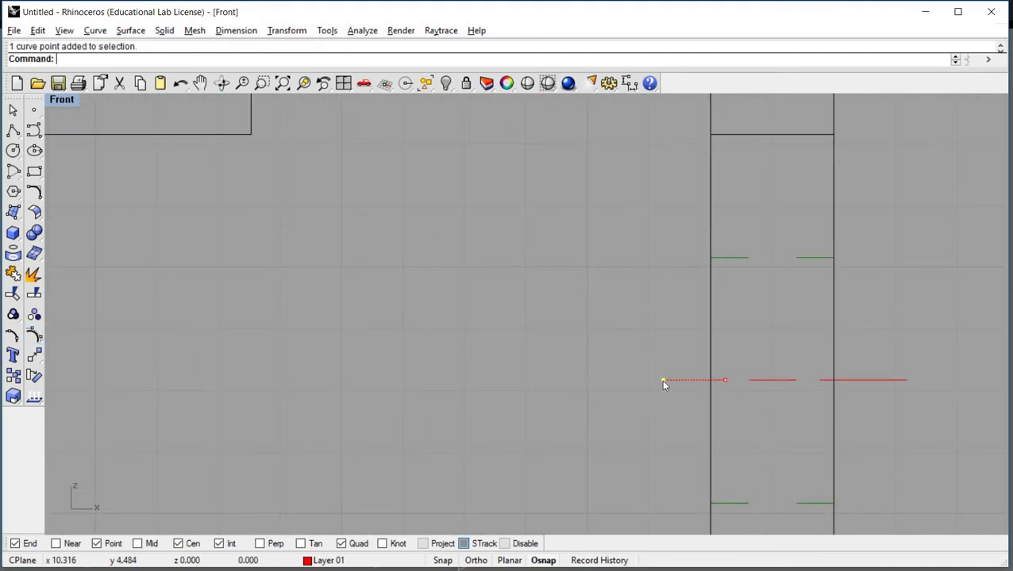
{"action": "left_click_drag", "start_coordinate": [661, 379], "coordinate": [641, 380]}
{"action": "scroll", "coordinate": [612, 440], "scroll_direction": "down", "scroll_amount": 3}
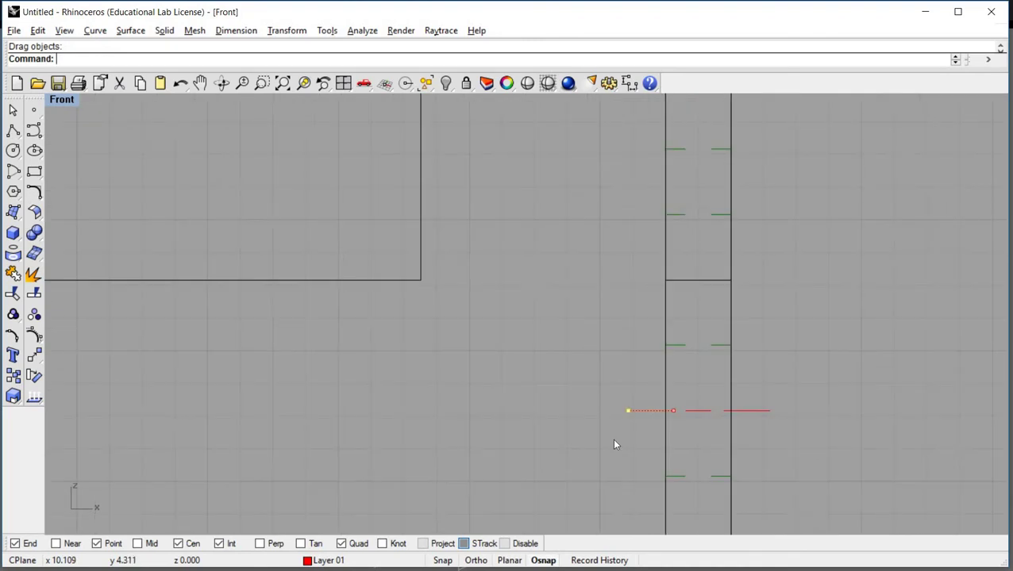
{"action": "key", "text": "Escape"}
{"action": "scroll", "coordinate": [612, 437], "scroll_direction": "down", "scroll_amount": 4}
{"action": "right_click_drag", "start_coordinate": [544, 458], "coordinate": [625, 377]}
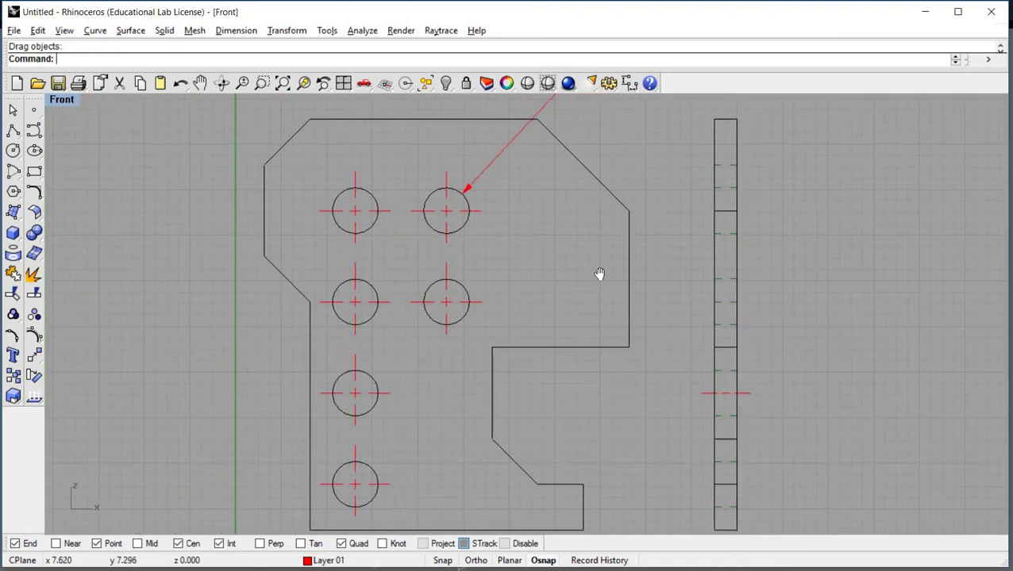
Draw a vertical line from the left upper hole's centre line up past the top view.
{"action": "scroll", "coordinate": [587, 277], "scroll_direction": "down", "scroll_amount": 2}
{"action": "right_click_drag", "start_coordinate": [566, 290], "coordinate": [578, 366]}
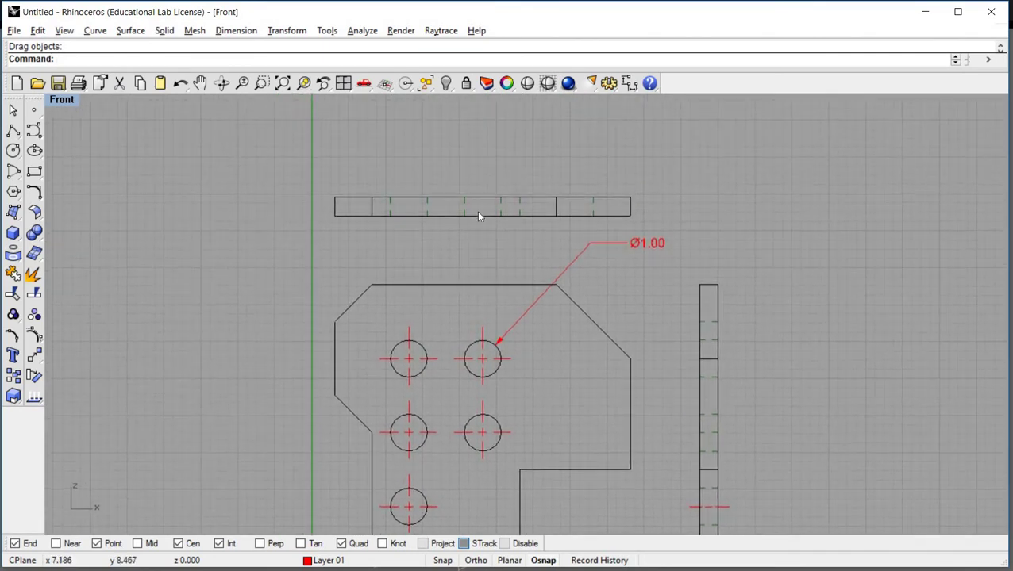
{"action": "scroll", "coordinate": [476, 210], "scroll_direction": "up", "scroll_amount": 2}
{"action": "scroll", "coordinate": [508, 317], "scroll_direction": "up", "scroll_amount": 2}
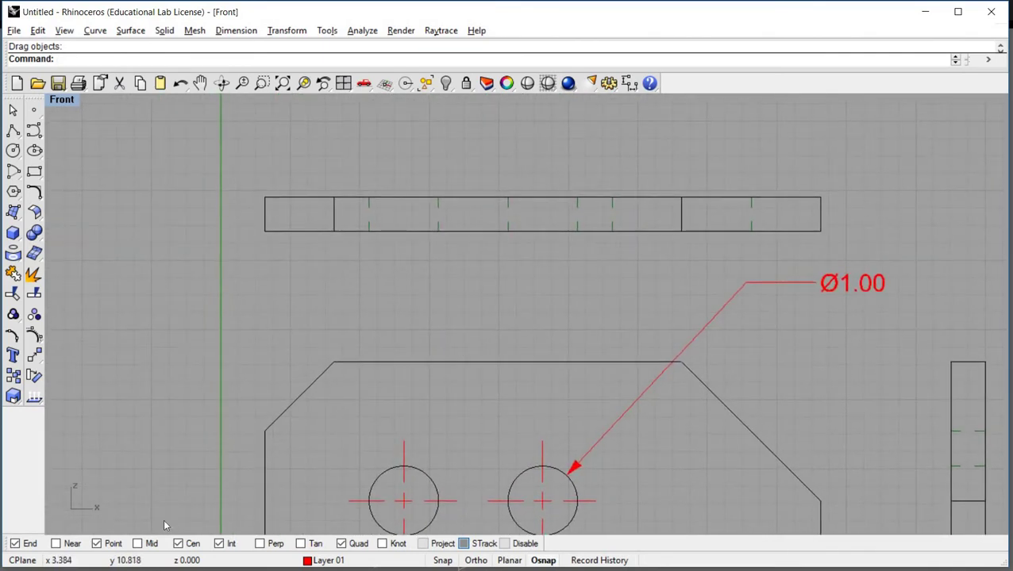
{"action": "left_click", "coordinate": [12, 130]}
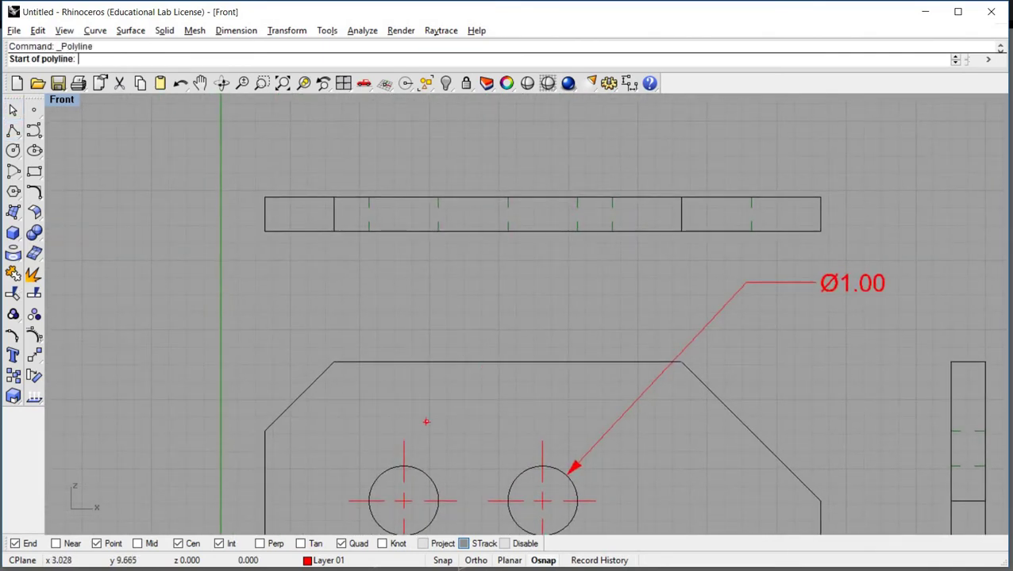
{"action": "left_click", "coordinate": [404, 432]}
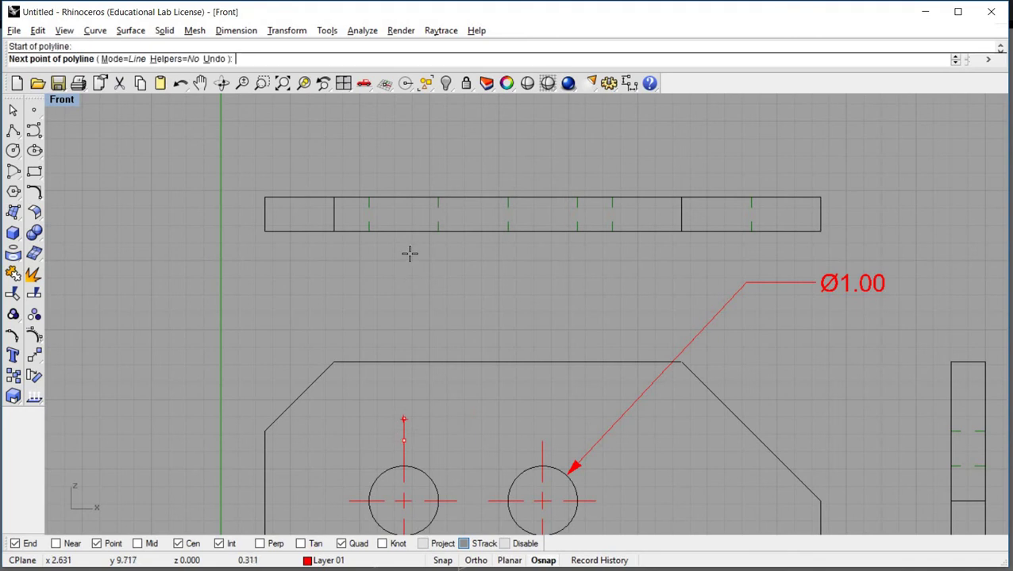
{"action": "left_click", "coordinate": [403, 137]}
{"action": "key", "text": "Return"}
{"action": "key", "text": "Return"}
Draw a matching vertical line from the right upper hole's centre line past the top view.
{"action": "left_click", "coordinate": [542, 440]}
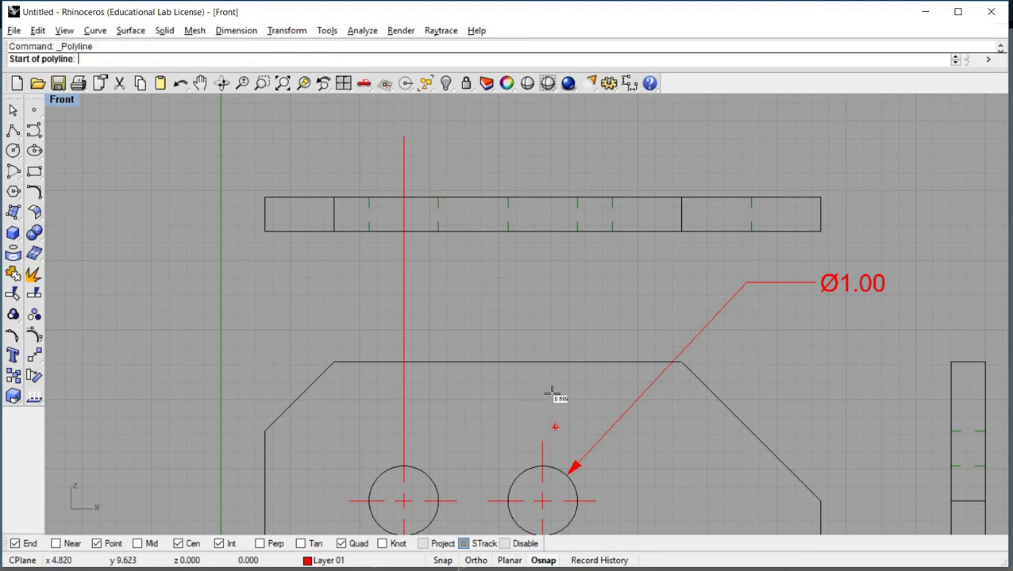
{"action": "left_click", "coordinate": [542, 136]}
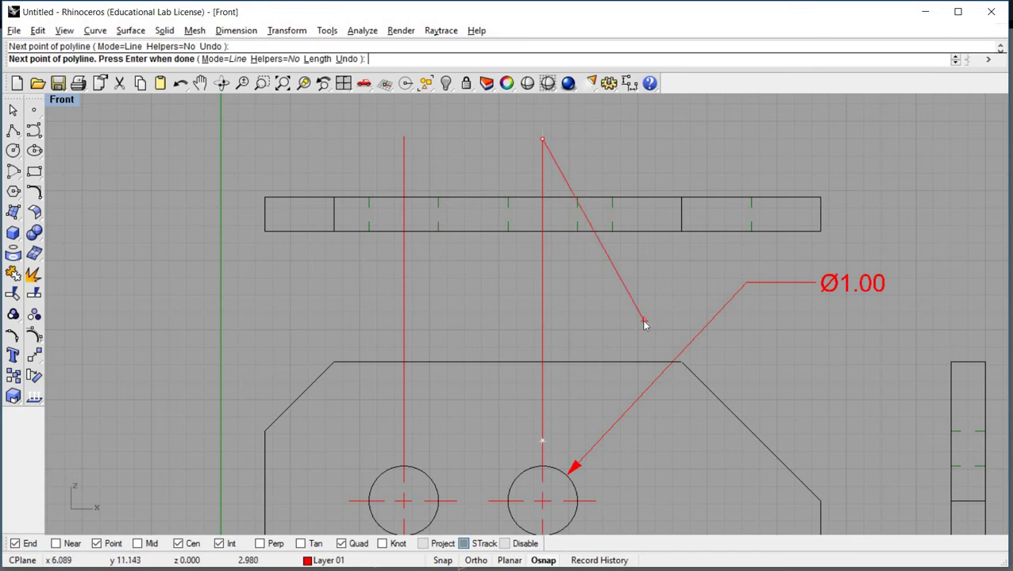
{"action": "key", "text": "Return"}
{"action": "scroll", "coordinate": [642, 321], "scroll_direction": "down", "scroll_amount": 2}
{"action": "scroll", "coordinate": [588, 261], "scroll_direction": "up", "scroll_amount": 2}
{"action": "scroll", "coordinate": [521, 266], "scroll_direction": "down", "scroll_amount": 1}
{"action": "scroll", "coordinate": [607, 289], "scroll_direction": "up", "scroll_amount": 1}
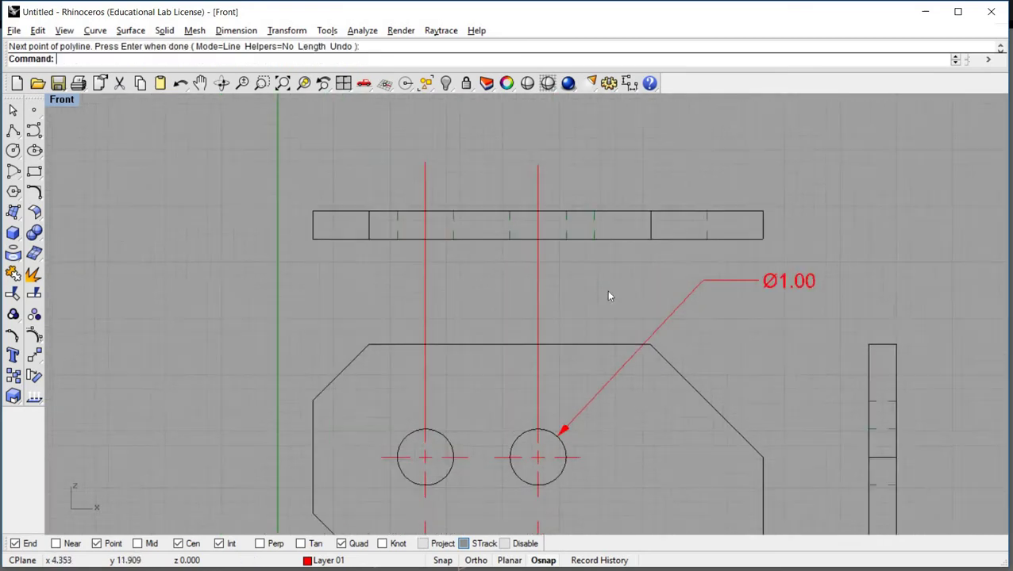
{"action": "scroll", "coordinate": [617, 364], "scroll_direction": "up", "scroll_amount": 4}
{"action": "scroll", "coordinate": [619, 371], "scroll_direction": "down", "scroll_amount": 2}
{"action": "scroll", "coordinate": [655, 377], "scroll_direction": "down", "scroll_amount": 2}
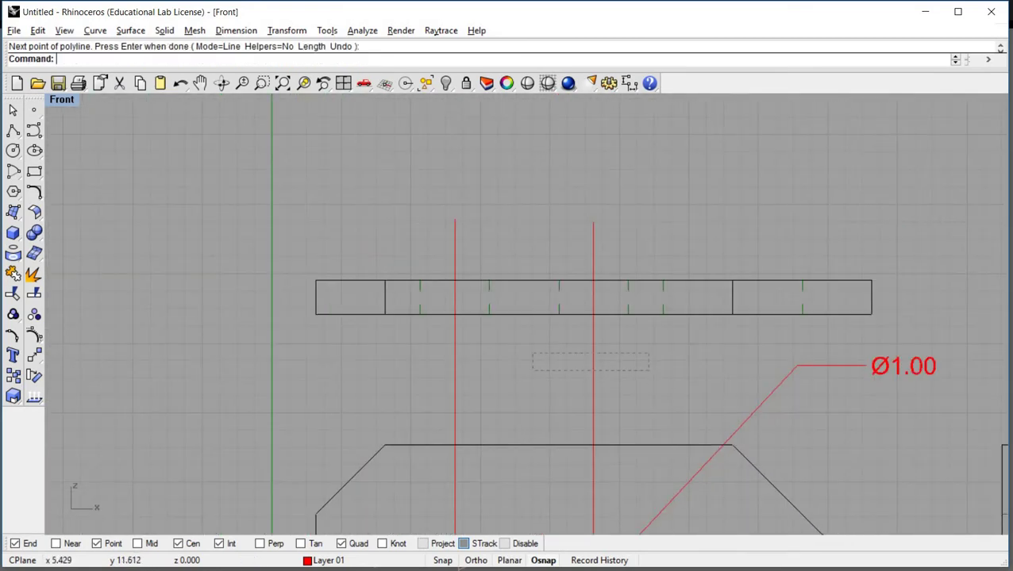
Split both vertical lines at the top view's bottom edge and delete their upper pieces.
{"action": "left_click_drag", "start_coordinate": [648, 343], "coordinate": [437, 370]}
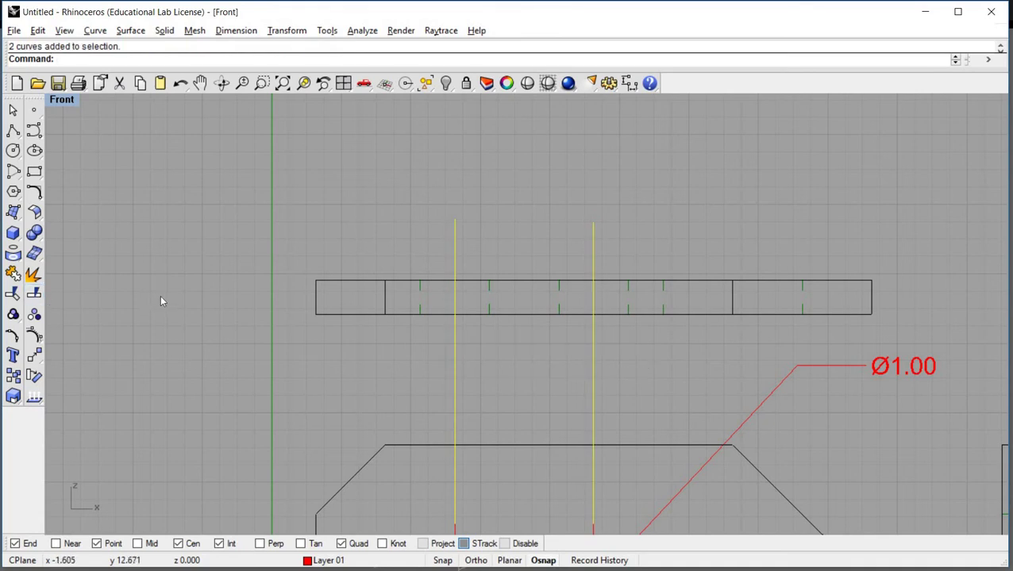
{"action": "left_click", "coordinate": [34, 293]}
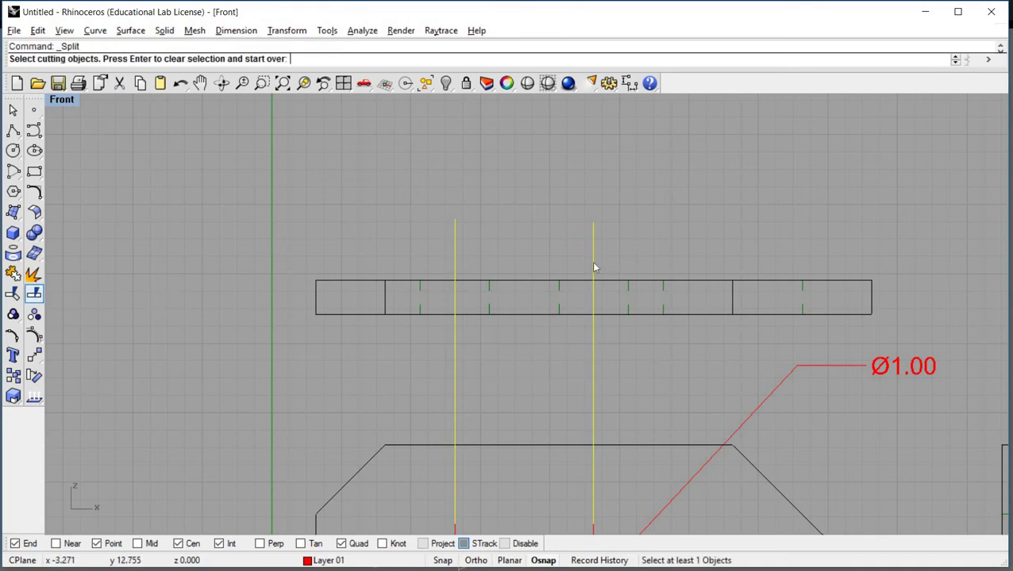
{"action": "key", "text": "Return"}
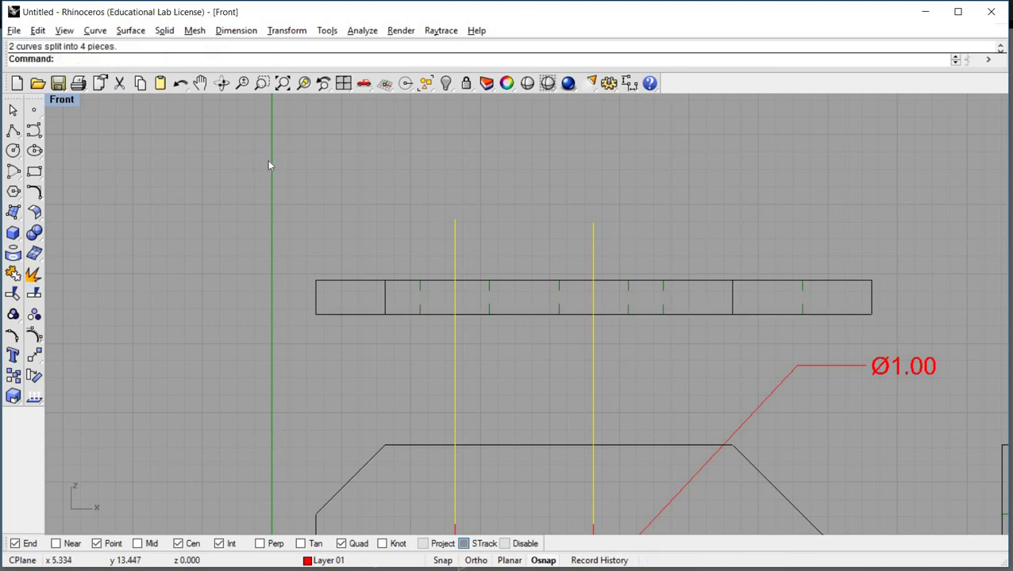
{"action": "key", "text": "ctrl+l"}
{"action": "key", "text": "Delete"}
{"action": "scroll", "coordinate": [556, 355], "scroll_direction": "up", "scroll_amount": 1}
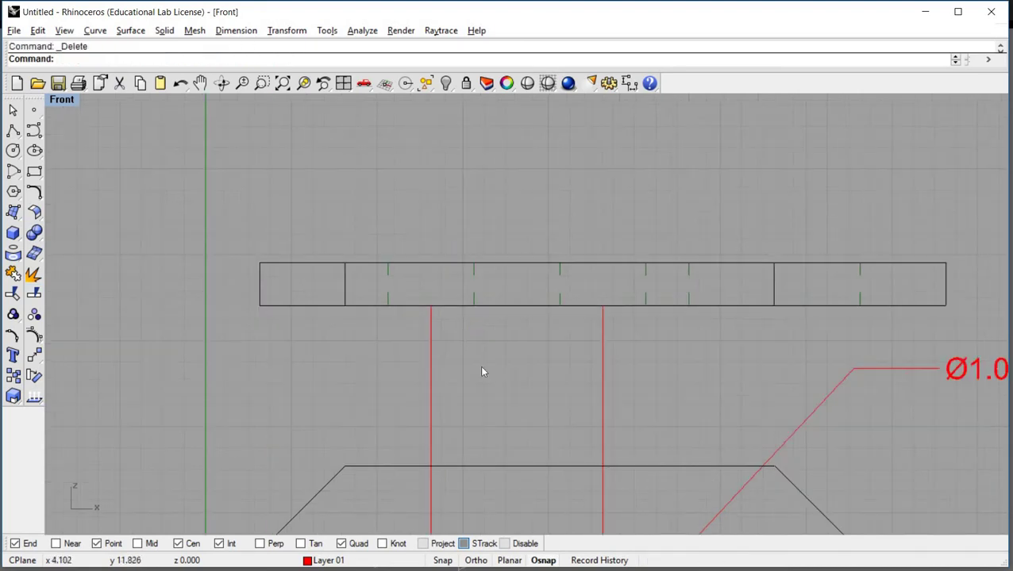
{"action": "right_click_drag", "start_coordinate": [479, 366], "coordinate": [411, 387]}
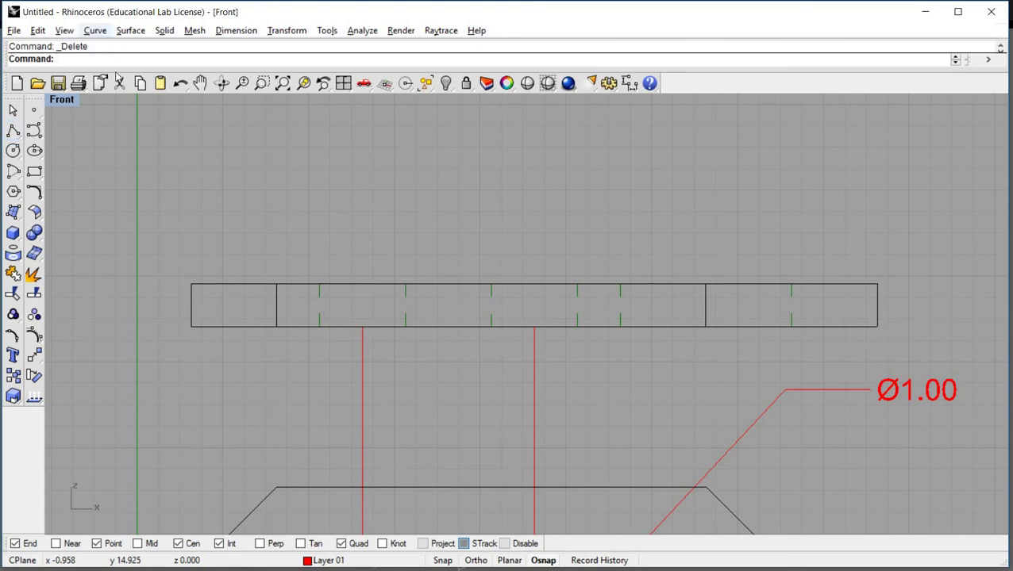
Draw short centre-line dashes in and above the top view, then delete the long projection line.
{"action": "left_click", "coordinate": [95, 30]}
{"action": "left_click", "coordinate": [358, 86]}
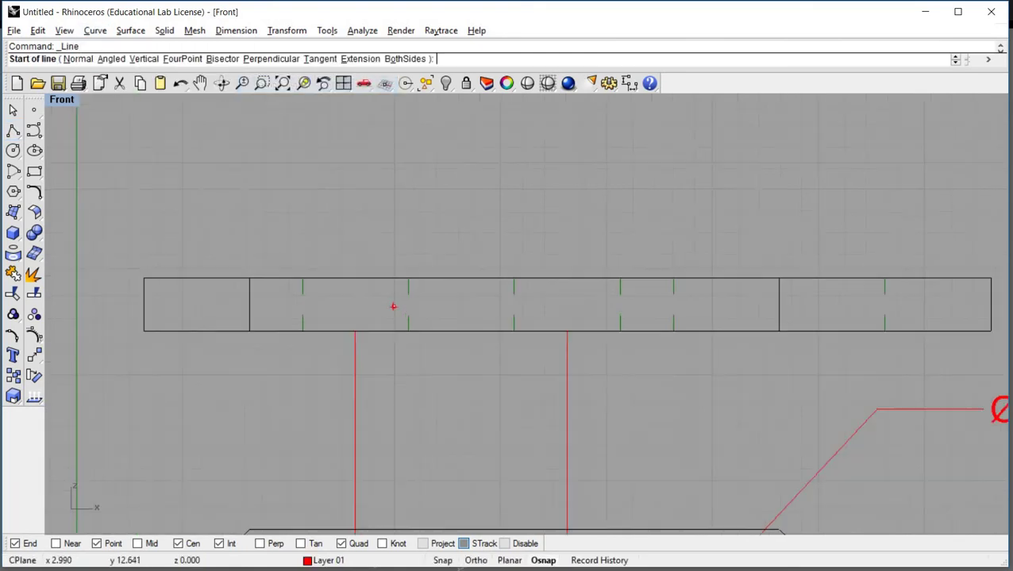
{"action": "left_click", "coordinate": [346, 318]}
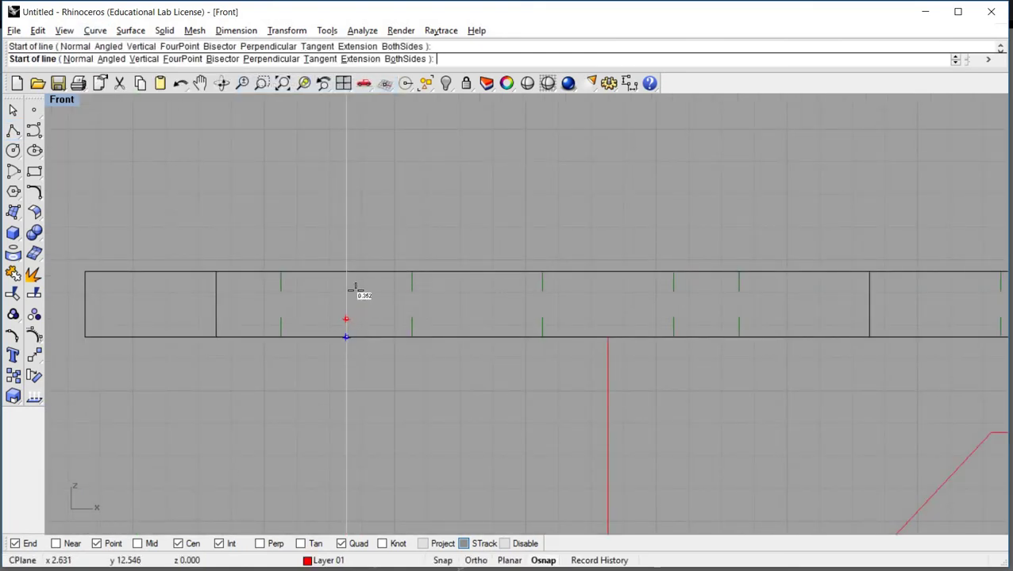
{"action": "left_click", "coordinate": [357, 296]}
{"action": "right_click", "coordinate": [348, 285]}
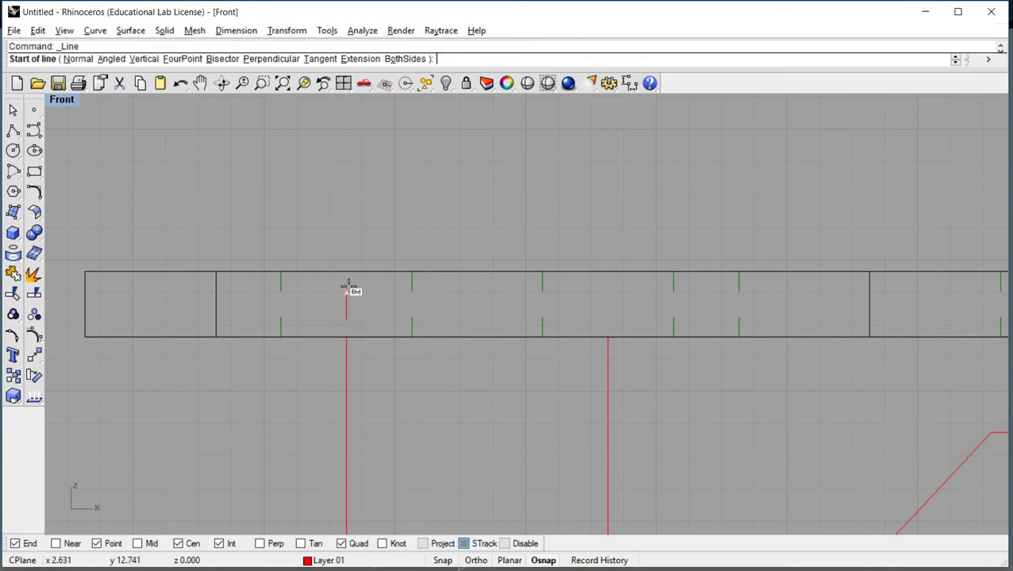
{"action": "scroll", "coordinate": [349, 277], "scroll_direction": "up", "scroll_amount": 3}
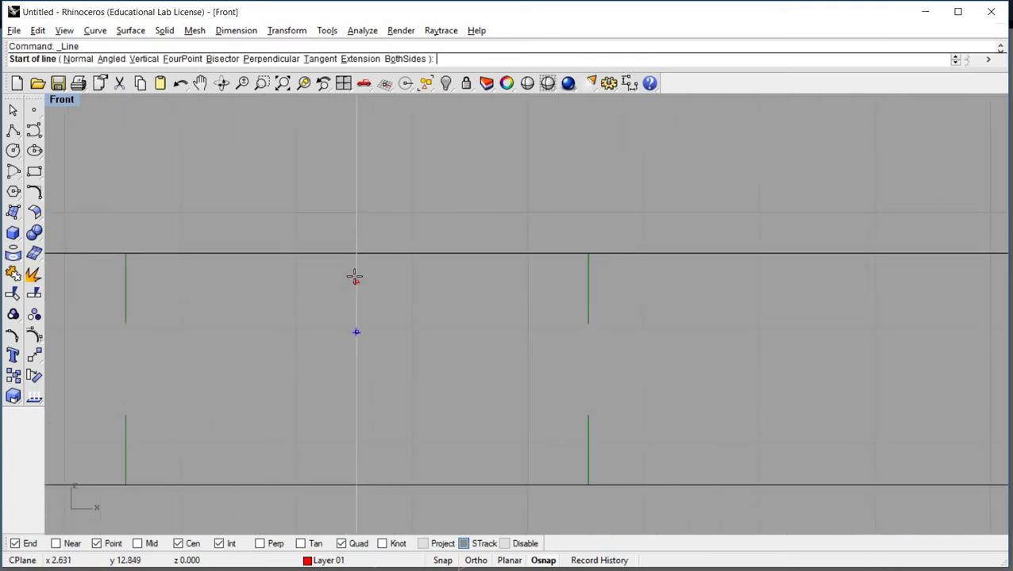
{"action": "left_click", "coordinate": [356, 278]}
{"action": "left_click", "coordinate": [356, 159]}
{"action": "scroll", "coordinate": [387, 188], "scroll_direction": "down", "scroll_amount": 3}
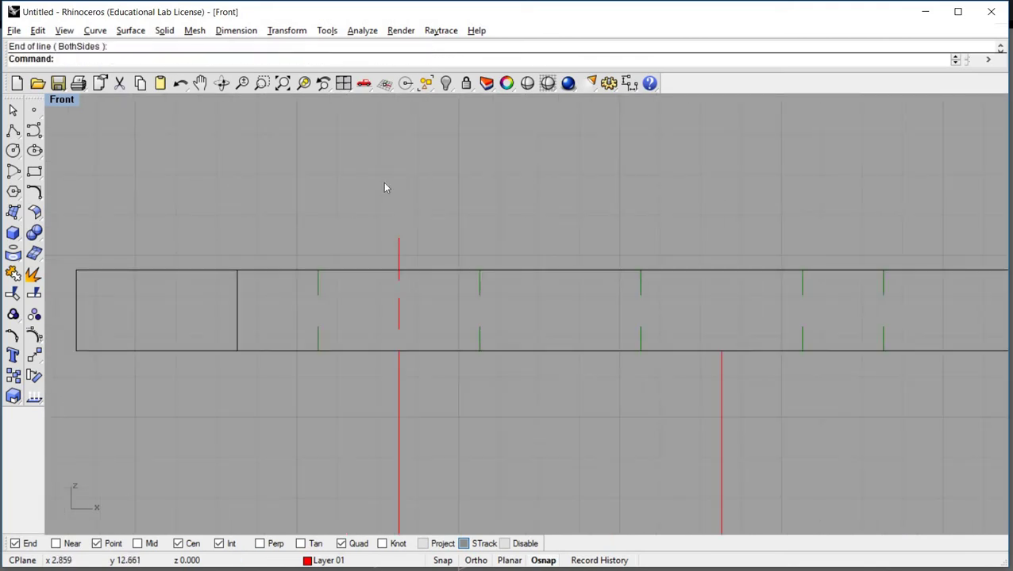
{"action": "scroll", "coordinate": [356, 182], "scroll_direction": "down", "scroll_amount": 4}
{"action": "left_click", "coordinate": [357, 321]}
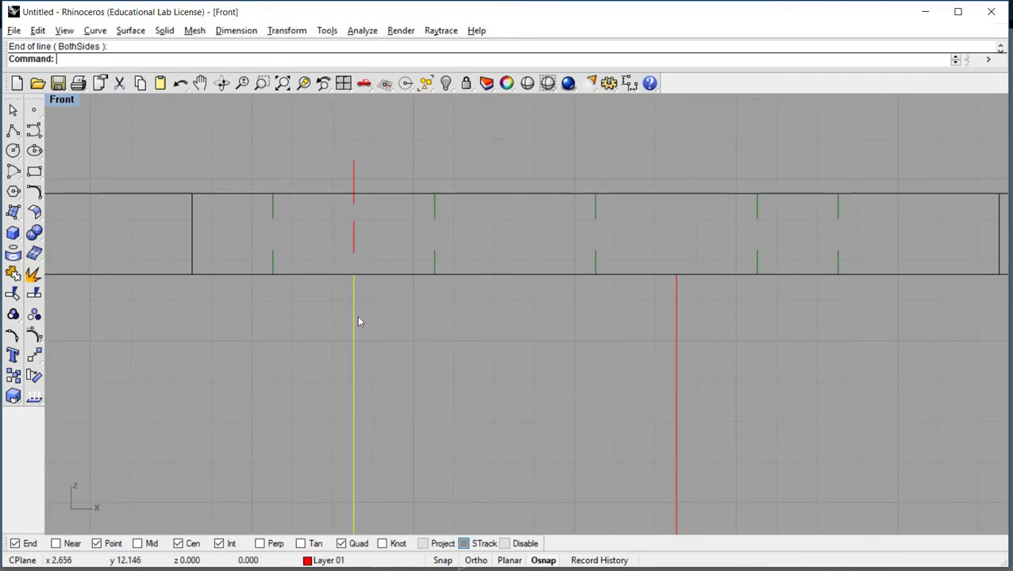
{"action": "key", "text": "Delete"}
Add a lower centre-line dash just below the top view's edge.
{"action": "key", "text": "Return"}
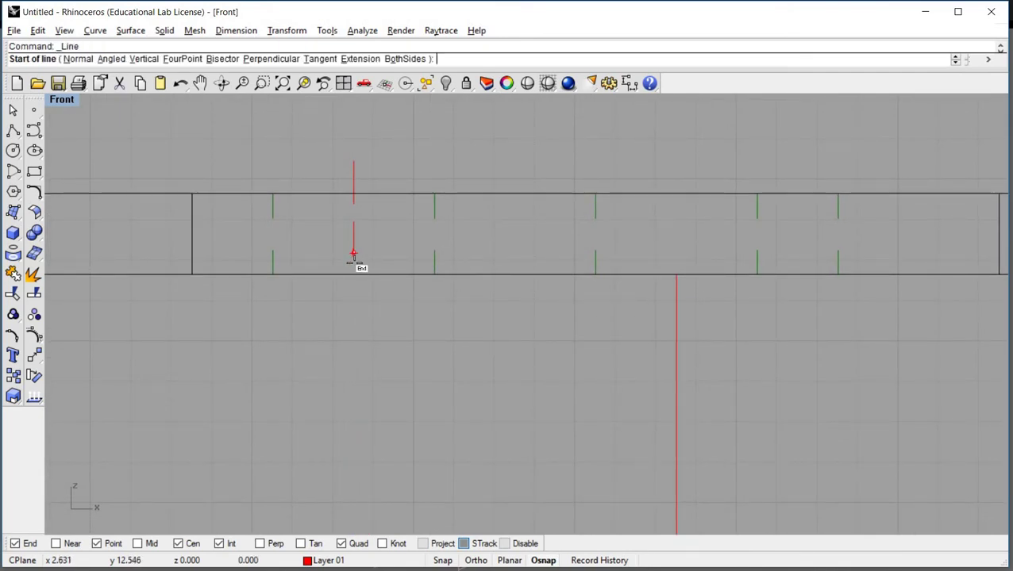
{"action": "scroll", "coordinate": [354, 266], "scroll_direction": "up", "scroll_amount": 3}
{"action": "left_click", "coordinate": [350, 263]}
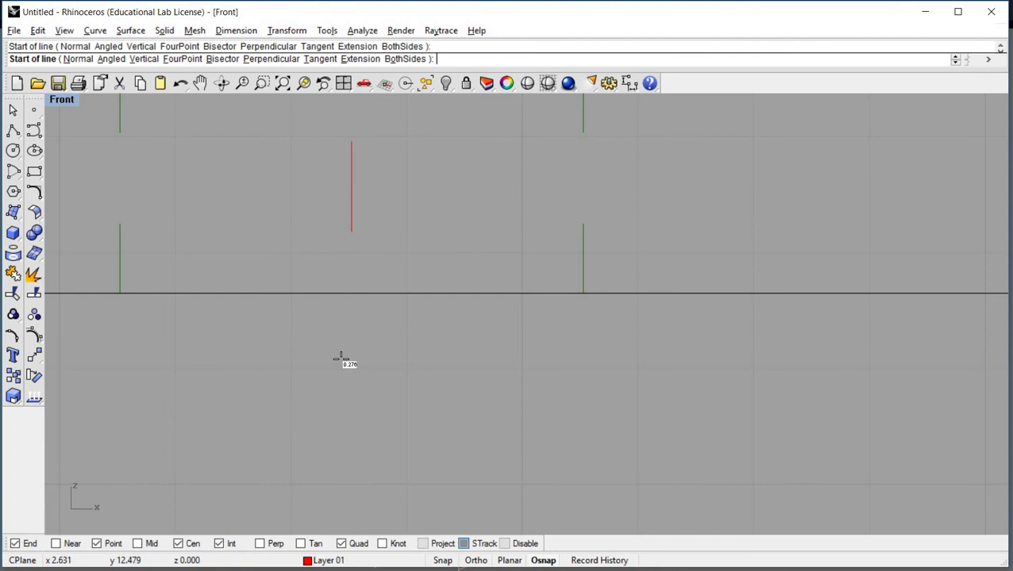
{"action": "left_click", "coordinate": [402, 359]}
{"action": "key", "text": "Return"}
{"action": "scroll", "coordinate": [373, 317], "scroll_direction": "down", "scroll_amount": 3}
{"action": "scroll", "coordinate": [321, 274], "scroll_direction": "up", "scroll_amount": 2}
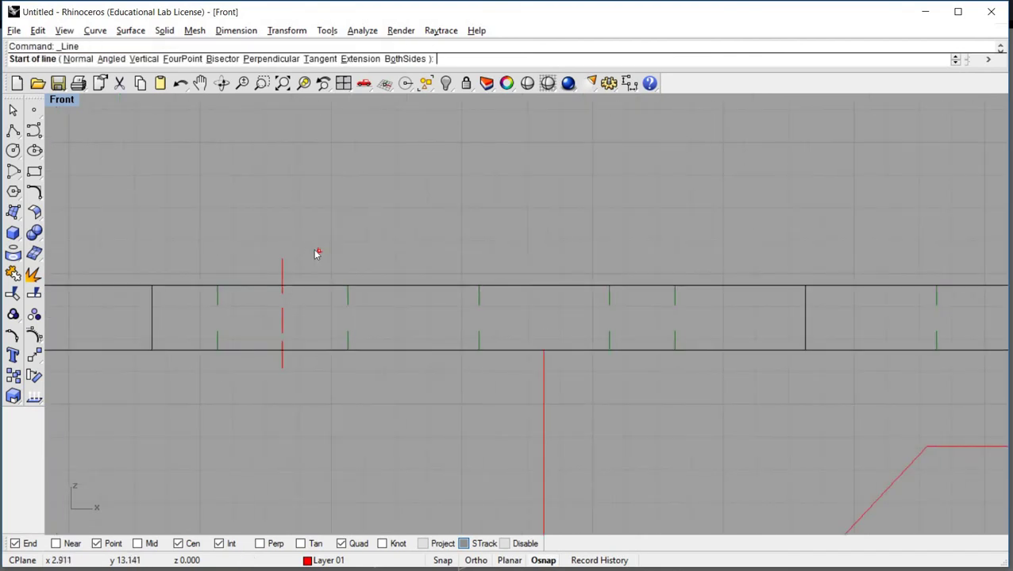
{"action": "key", "text": "Escape"}
{"action": "scroll", "coordinate": [286, 324], "scroll_direction": "up", "scroll_amount": 2}
{"action": "scroll", "coordinate": [293, 324], "scroll_direction": "up", "scroll_amount": 1}
Lengthen the lower dash via control points, adjust the middle dash, and select the dashes.
{"action": "left_click", "coordinate": [292, 323]}
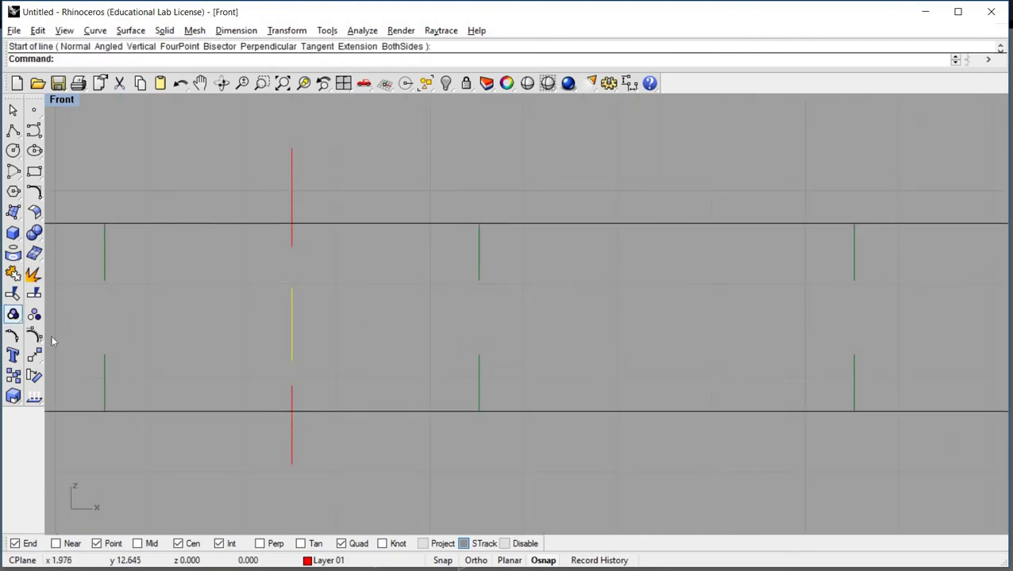
{"action": "left_click", "coordinate": [290, 406]}
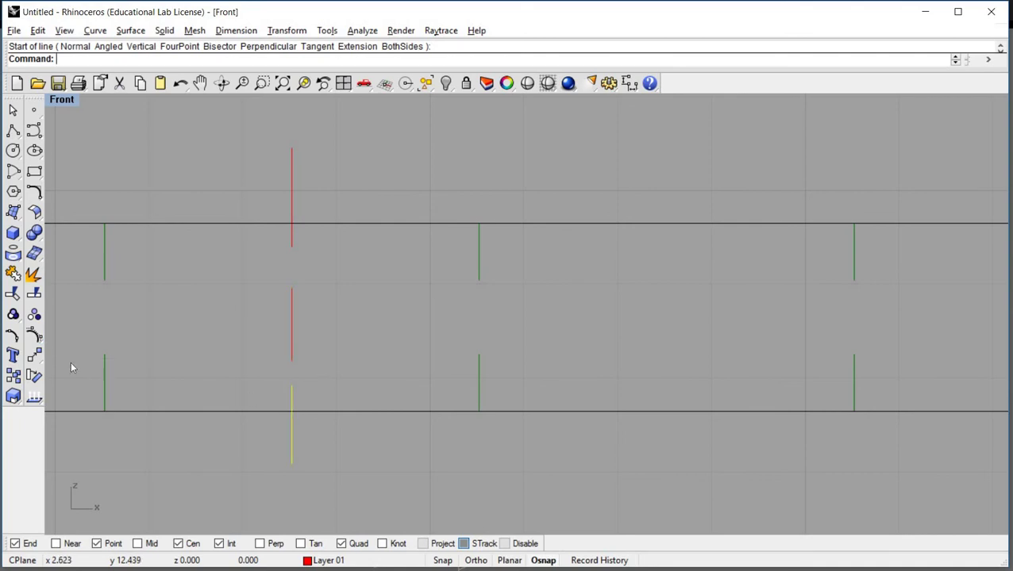
{"action": "left_click", "coordinate": [35, 338]}
{"action": "left_click", "coordinate": [291, 466]}
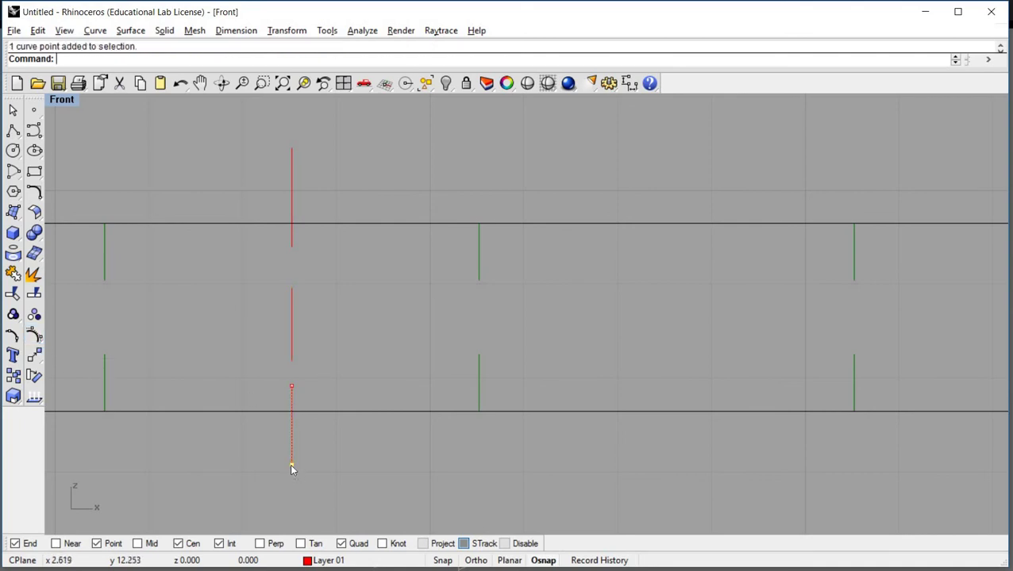
{"action": "left_click_drag", "start_coordinate": [291, 466], "coordinate": [350, 471]}
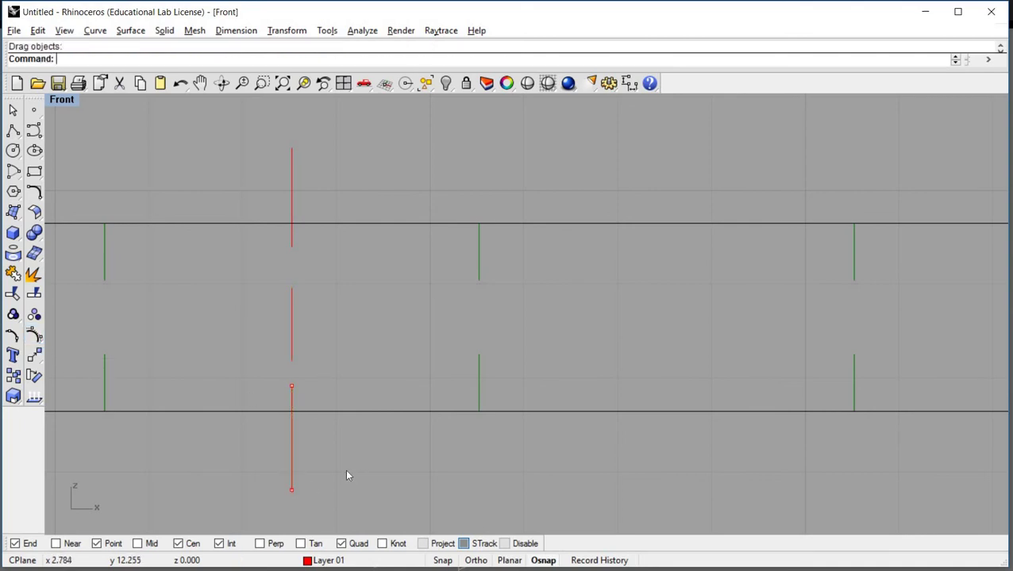
{"action": "scroll", "coordinate": [345, 468], "scroll_direction": "down", "scroll_amount": 2}
{"action": "left_click", "coordinate": [311, 368]}
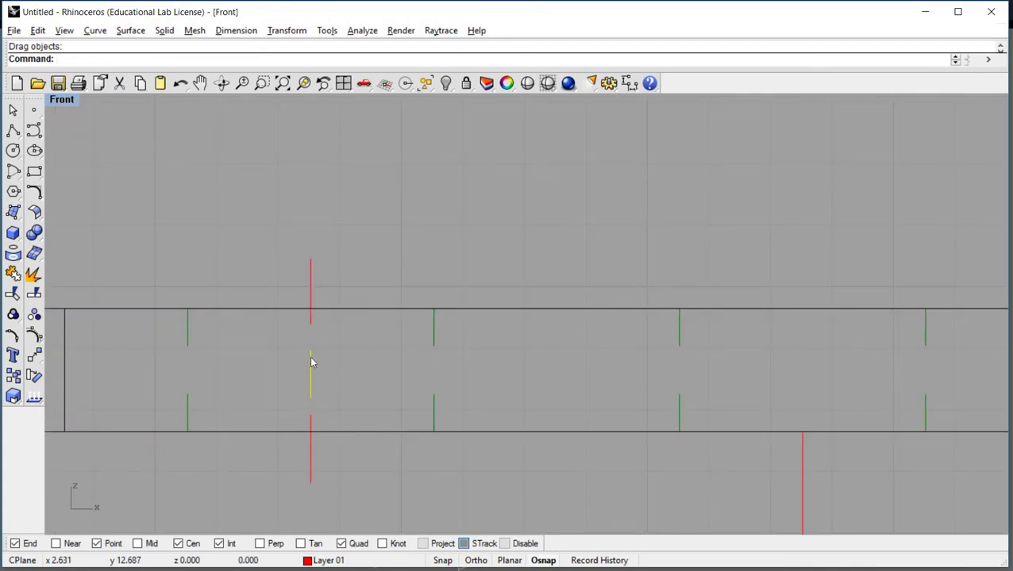
{"action": "left_click_drag", "start_coordinate": [311, 362], "coordinate": [310, 362]}
{"action": "left_click_drag", "start_coordinate": [322, 322], "coordinate": [310, 299]}
{"action": "scroll", "coordinate": [378, 425], "scroll_direction": "down", "scroll_amount": 5}
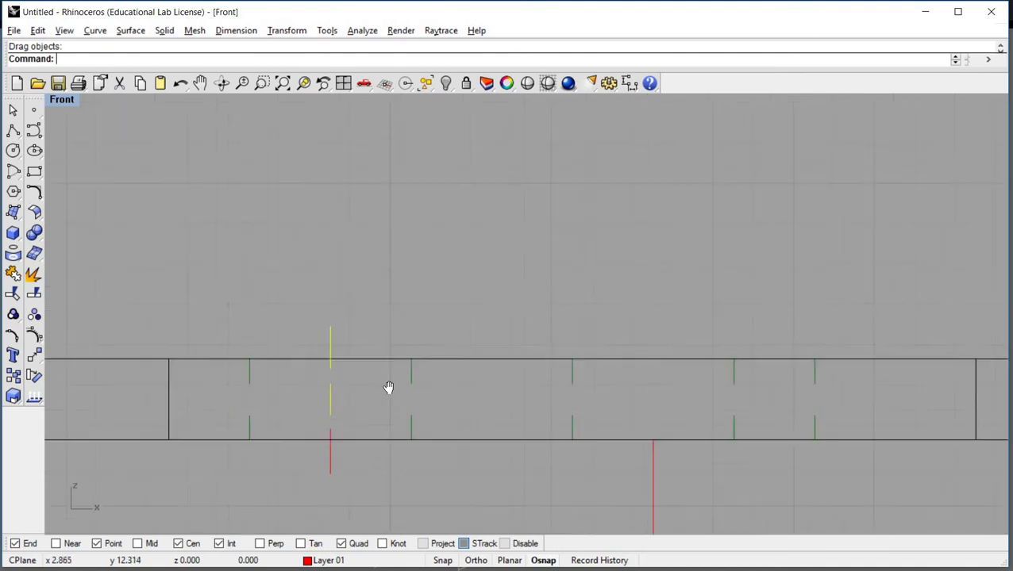
{"action": "right_click_drag", "start_coordinate": [389, 389], "coordinate": [289, 397]}
{"action": "left_click", "coordinate": [284, 401]}
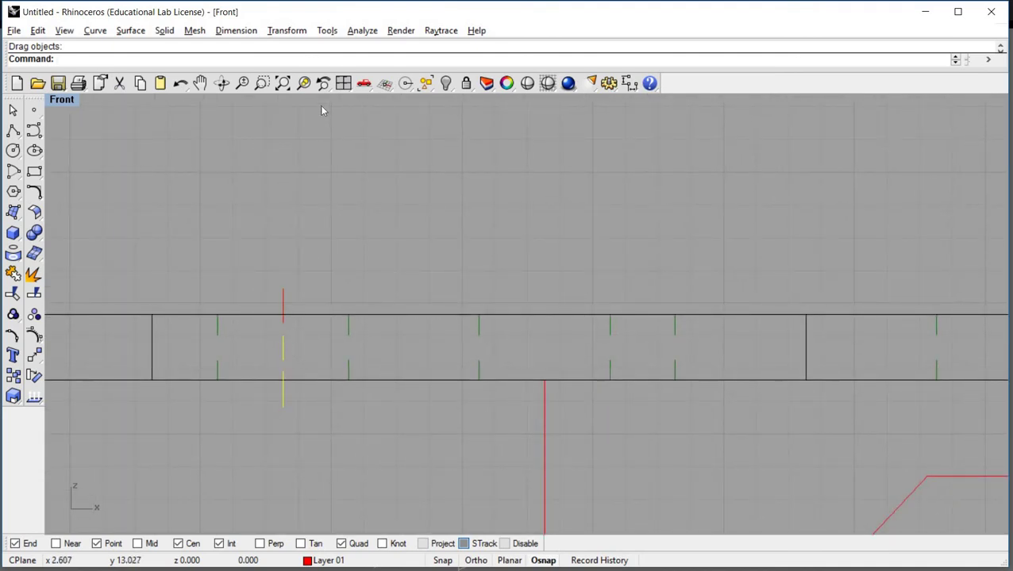
Copy the centre-line dashes onto the right hole column's projection line.
{"action": "left_click", "coordinate": [288, 32]}
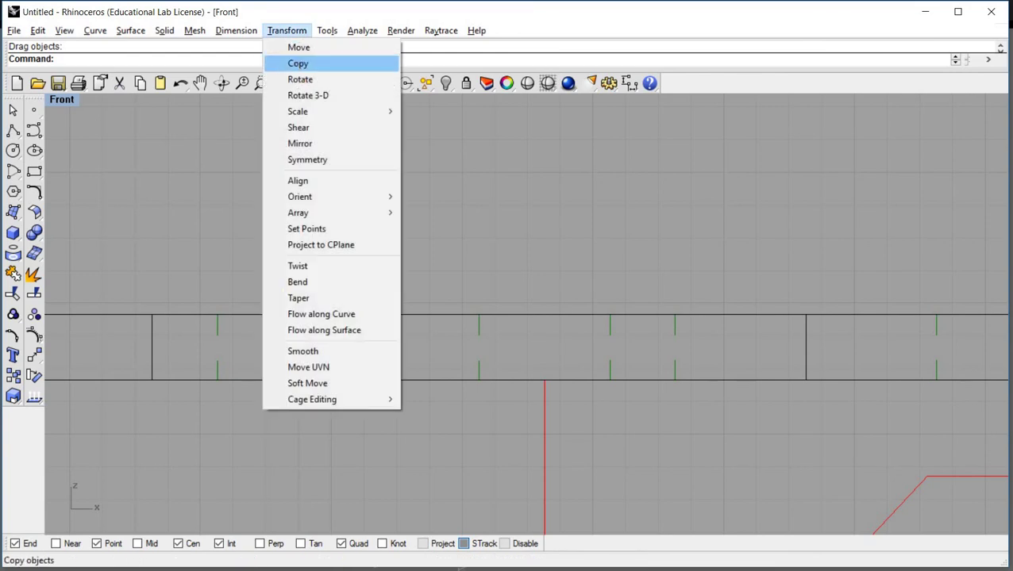
{"action": "left_click", "coordinate": [298, 63]}
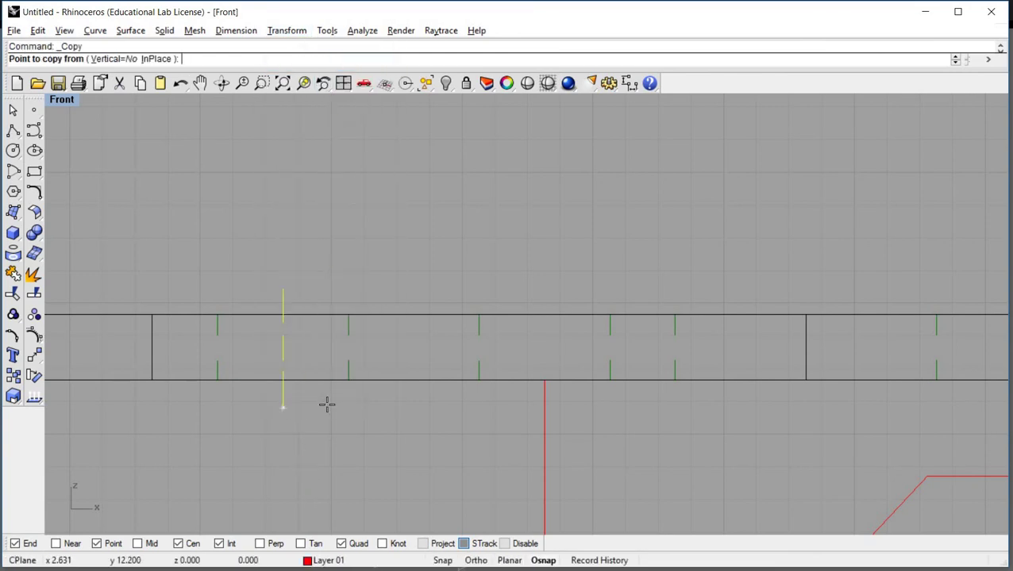
{"action": "left_click", "coordinate": [282, 407]}
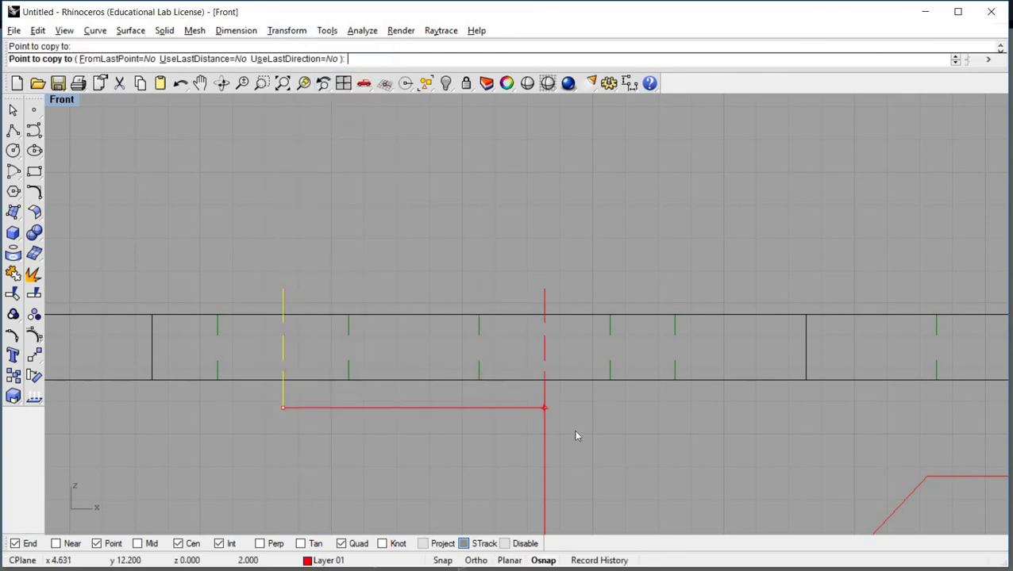
{"action": "left_click", "coordinate": [544, 408]}
Delete the second long projection line and zoom out to show the whole drawing.
{"action": "key", "text": "Return"}
{"action": "left_click_drag", "start_coordinate": [554, 497], "coordinate": [484, 472]}
{"action": "key", "text": "Delete"}
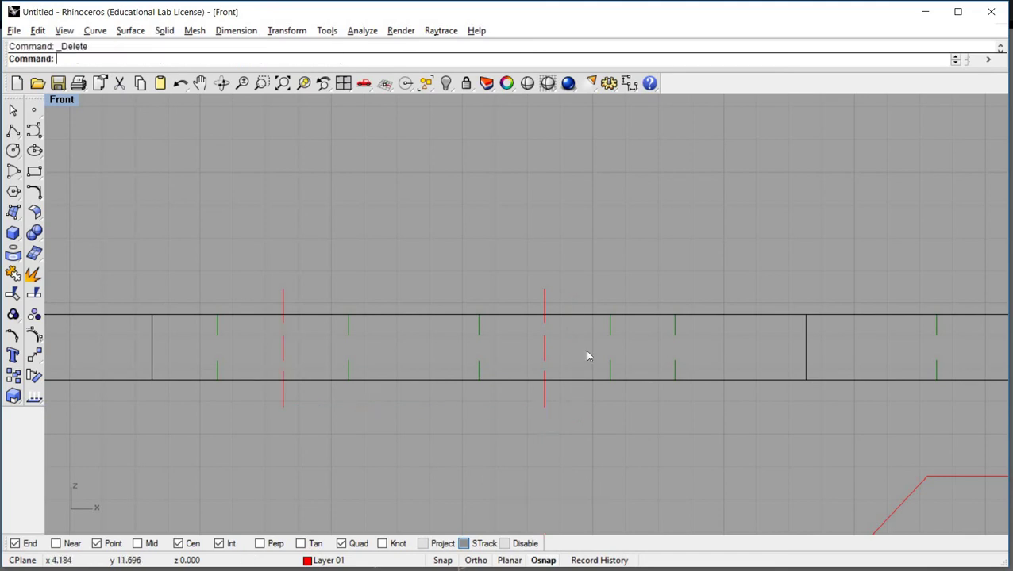
{"action": "scroll", "coordinate": [616, 461], "scroll_direction": "down", "scroll_amount": 3}
{"action": "right_click_drag", "start_coordinate": [552, 408], "coordinate": [442, 218]}
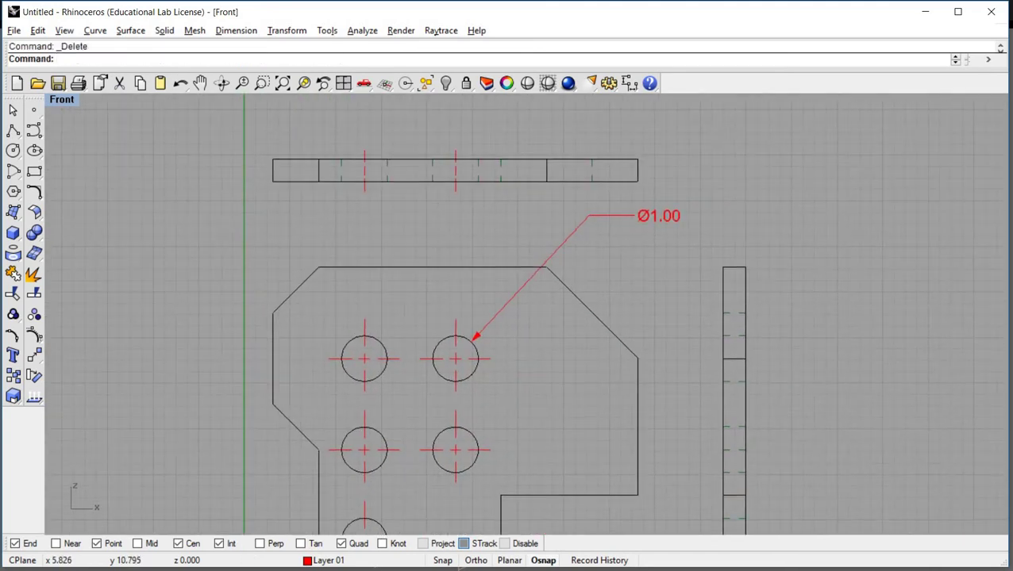
{"action": "scroll", "coordinate": [500, 167], "scroll_direction": "down", "scroll_amount": 2}
{"action": "right_click_drag", "start_coordinate": [556, 277], "coordinate": [517, 248]}
{"action": "scroll", "coordinate": [548, 246], "scroll_direction": "down", "scroll_amount": 2}
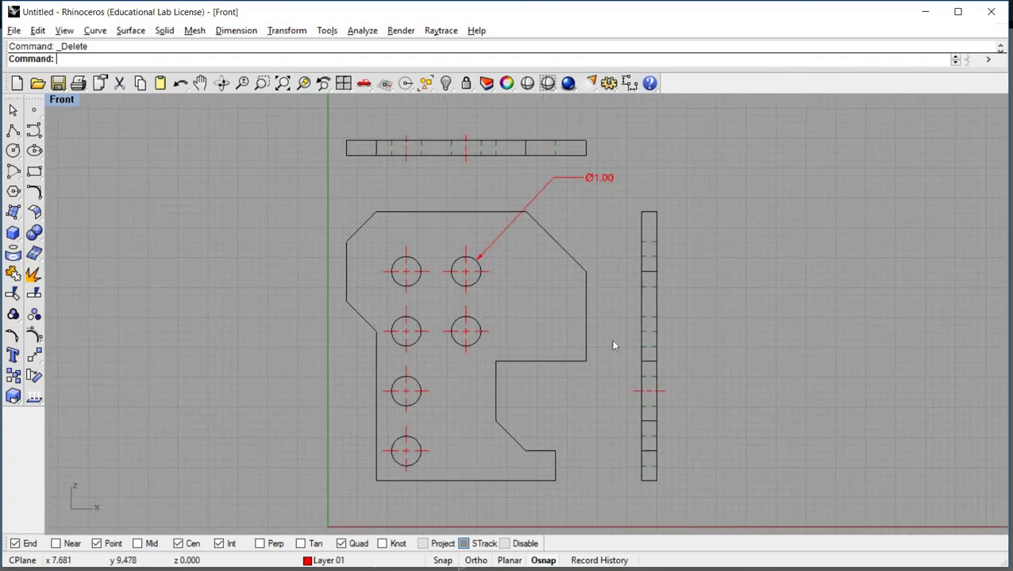